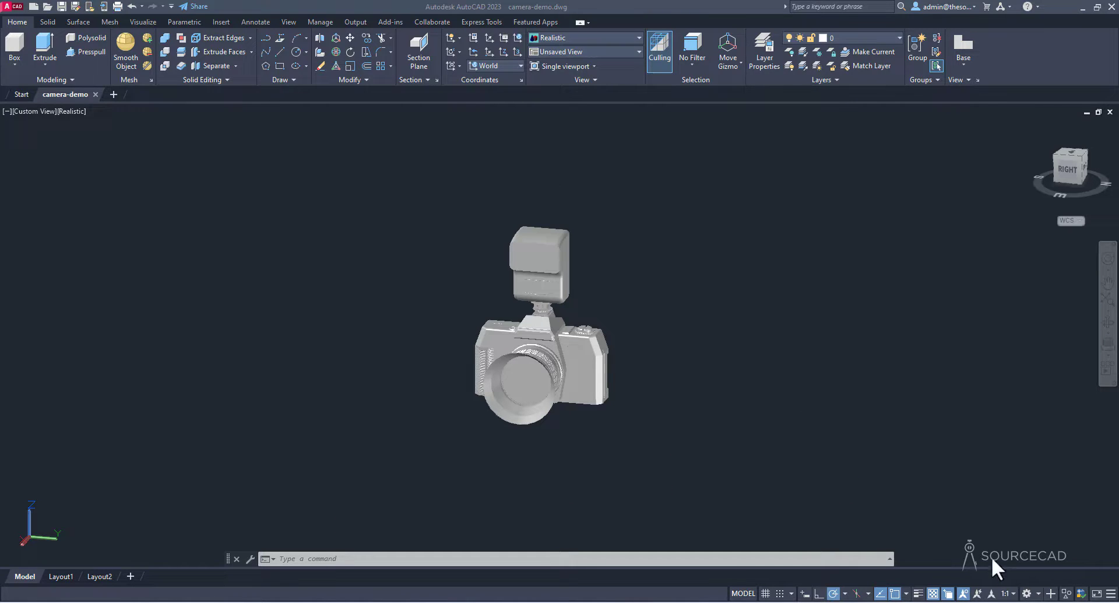
Set the workspace to 3D Modeling and open the Materials Browser
click(1028, 593)
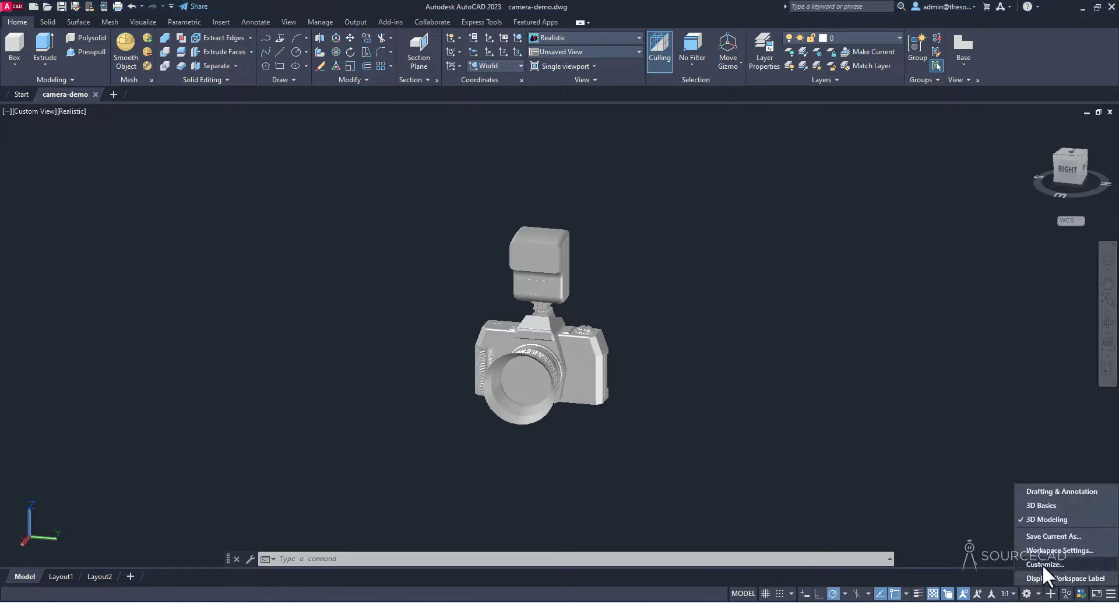
click(1054, 522)
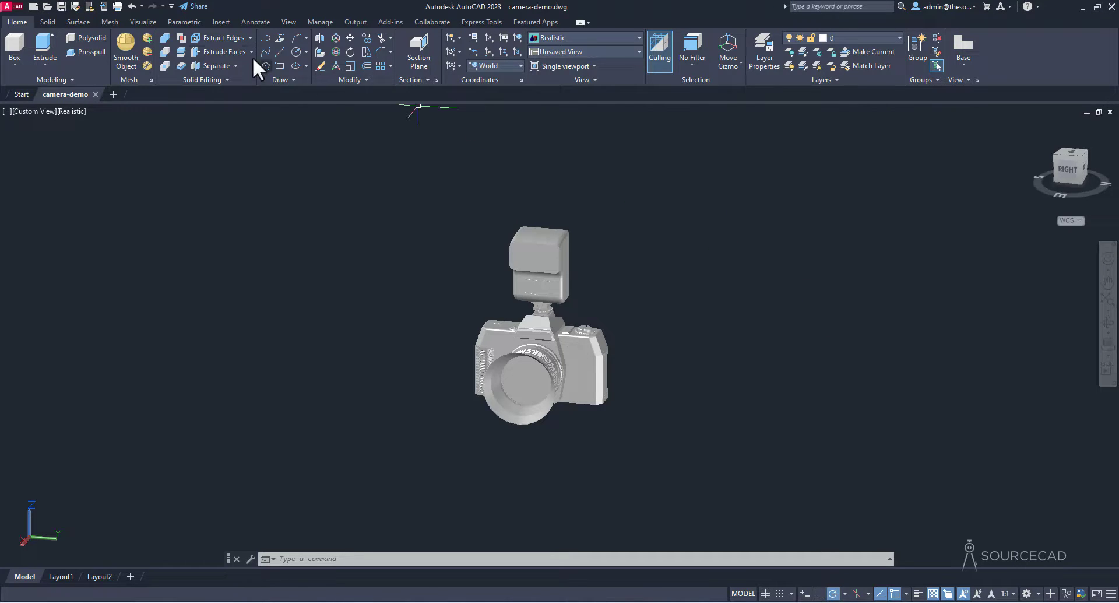
click(157, 21)
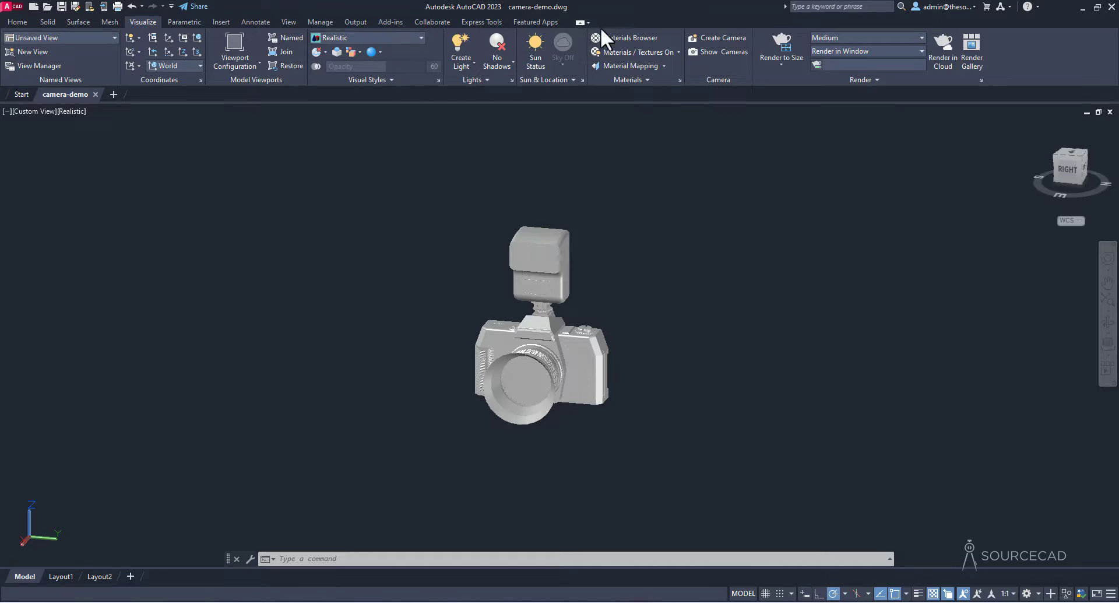
click(638, 36)
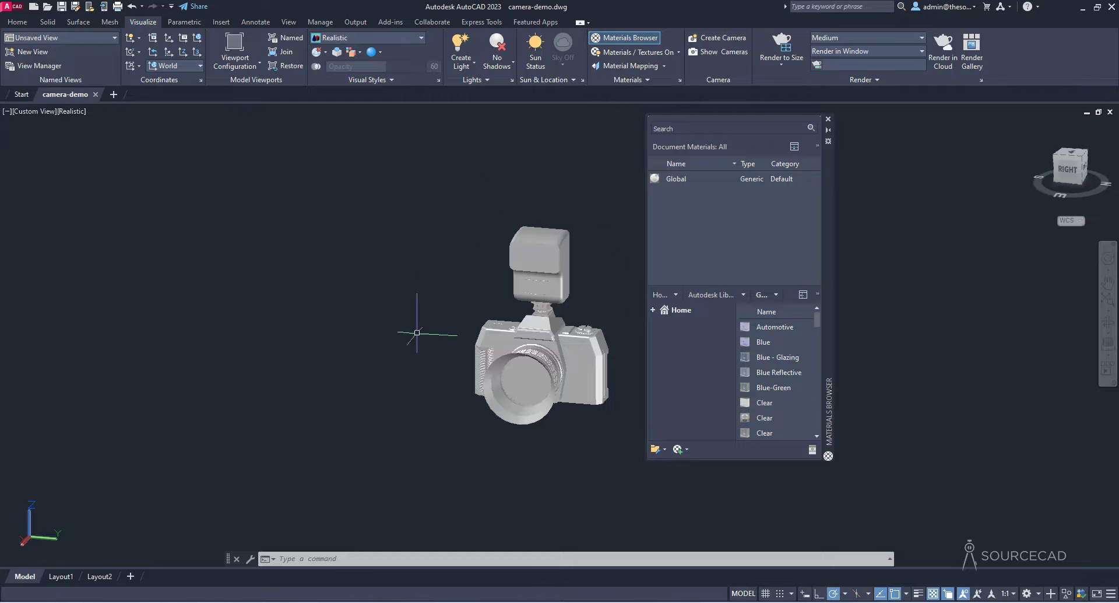
Duplicate the Global material and name the copy "Leather - front"
right_click(674, 180)
click(719, 230)
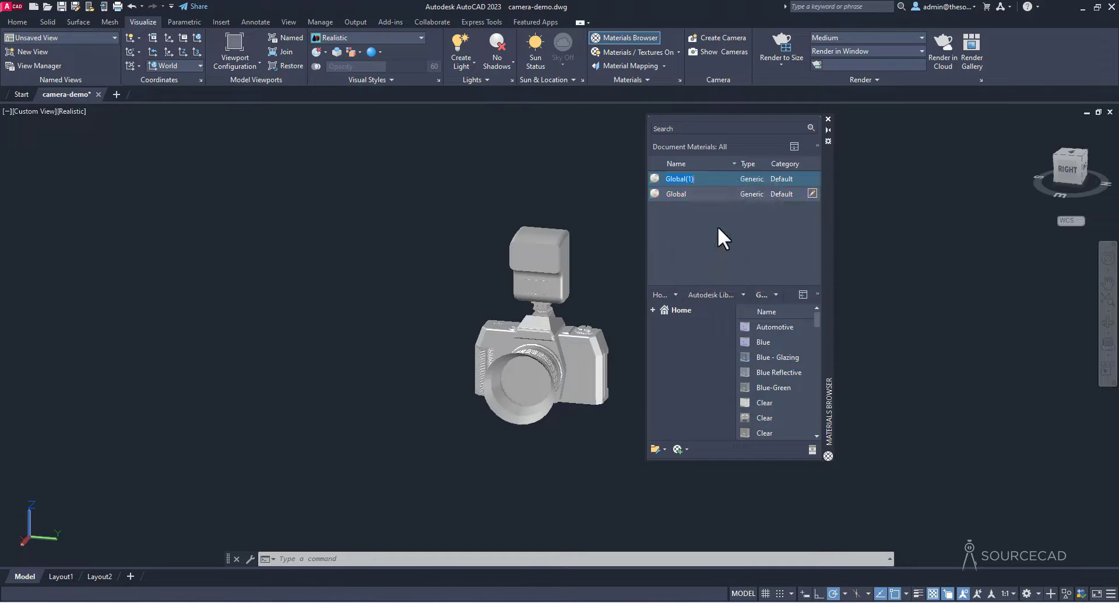
text(Letahe)
text(r -)
text( front)
key(Return)
Duplicate the Global material again and name the copy "Leather - back"
right_click(695, 190)
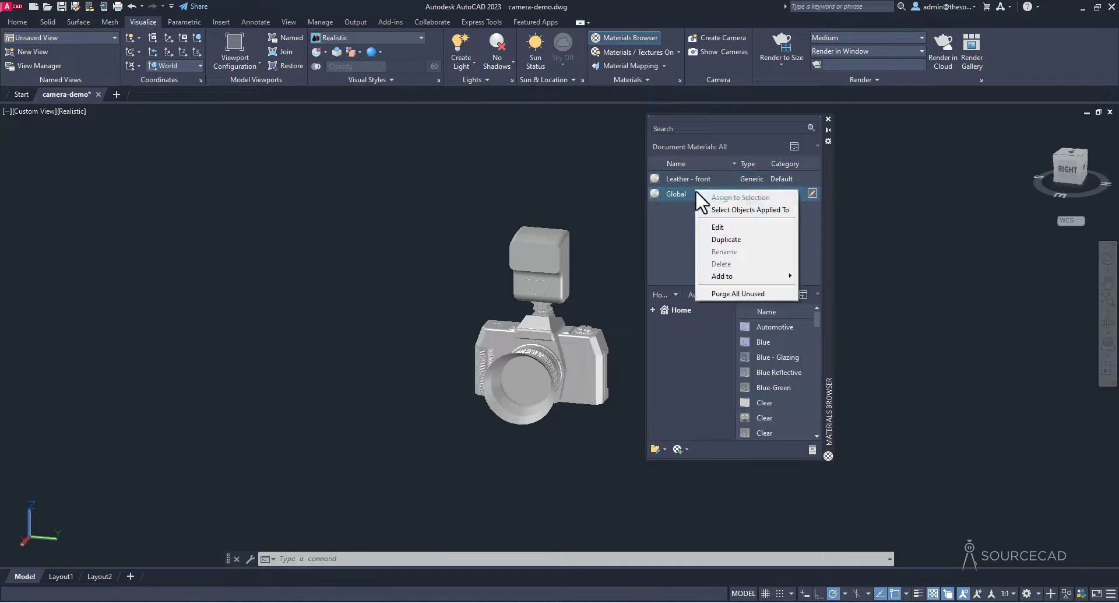
click(743, 238)
text(Leather)
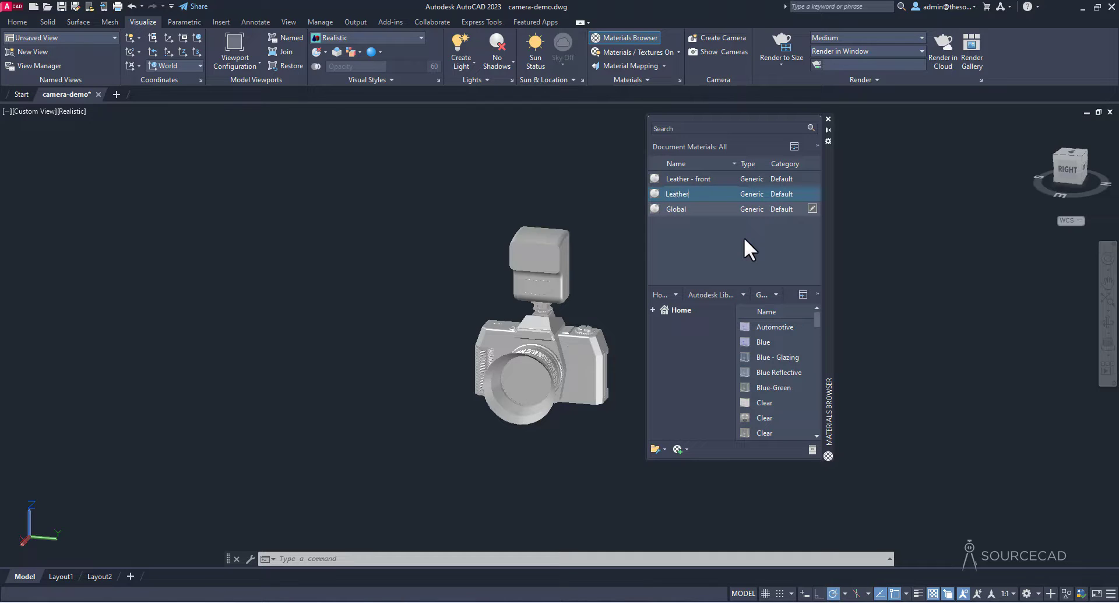
text( - back)
key(Return)
Create another copy of the Global material named "Plastic white"
right_click(698, 209)
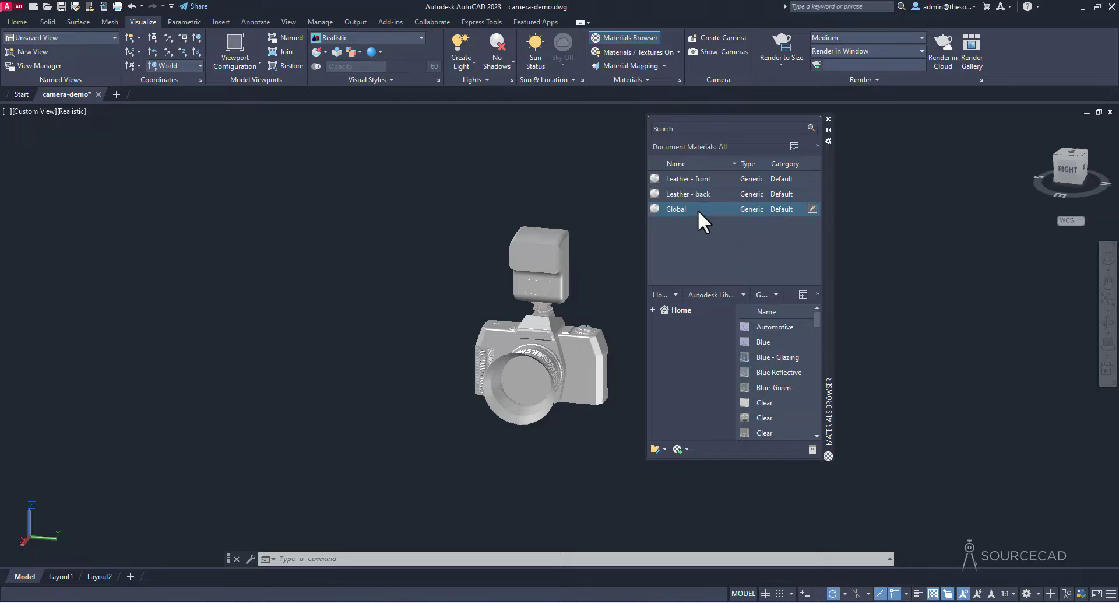
click(742, 260)
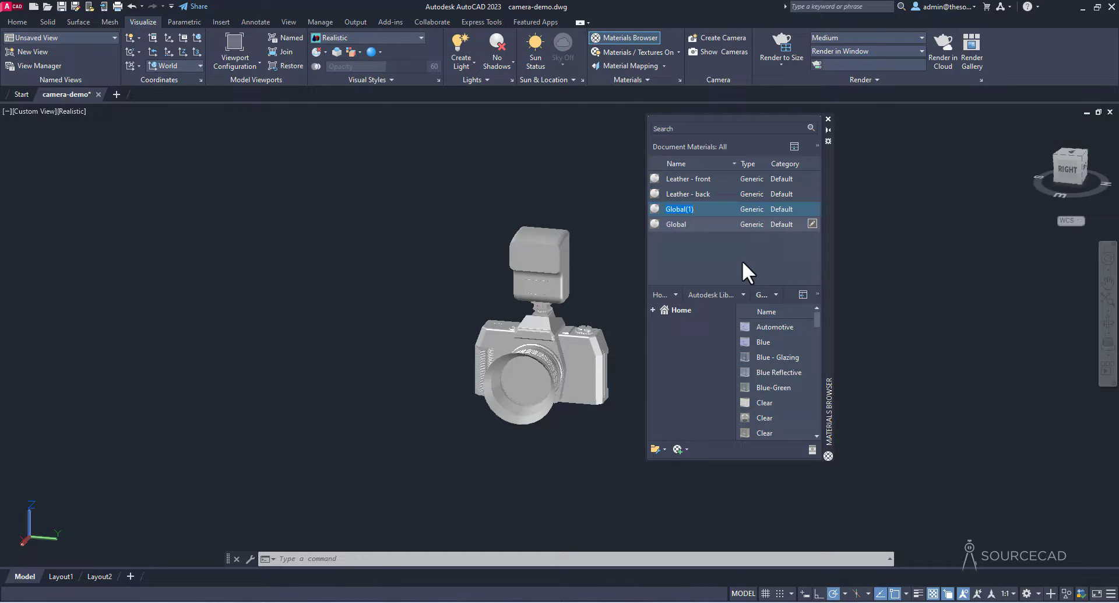
text(Plstic white)
key(Return)
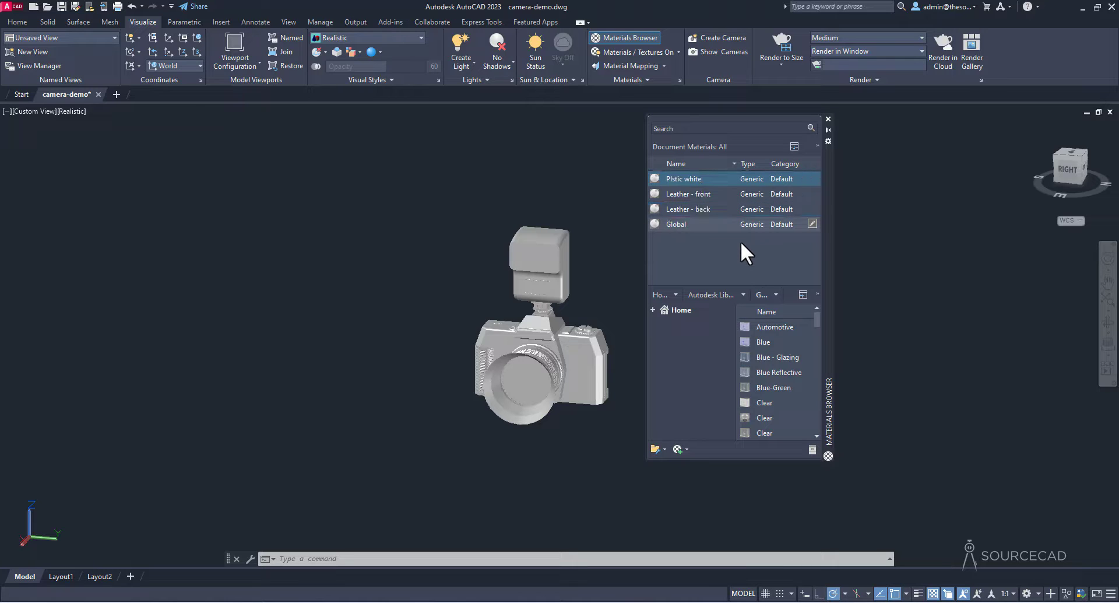
Create another copy of the Global material named "Reflector"
right_click(695, 222)
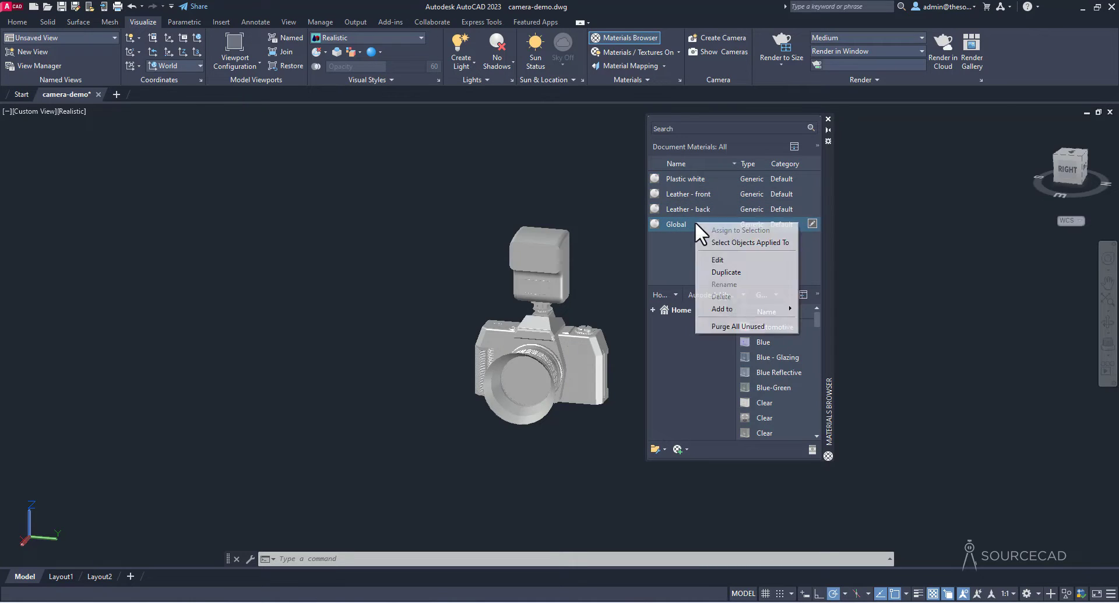
click(721, 272)
text(Reflectoir)
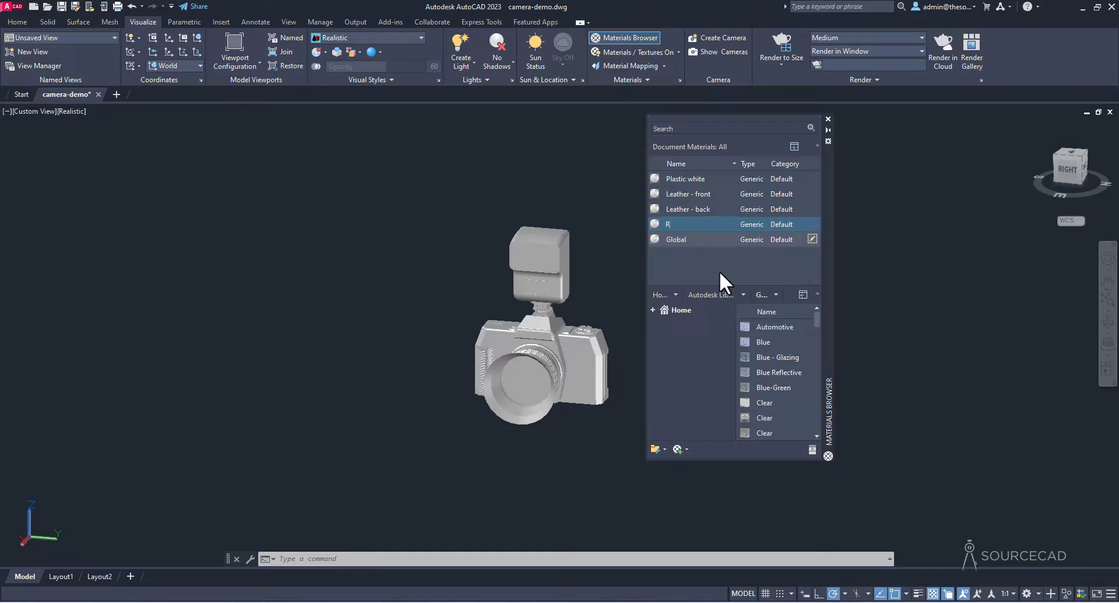
key(BackSpace)
key(BackSpace)
text(r)
key(Return)
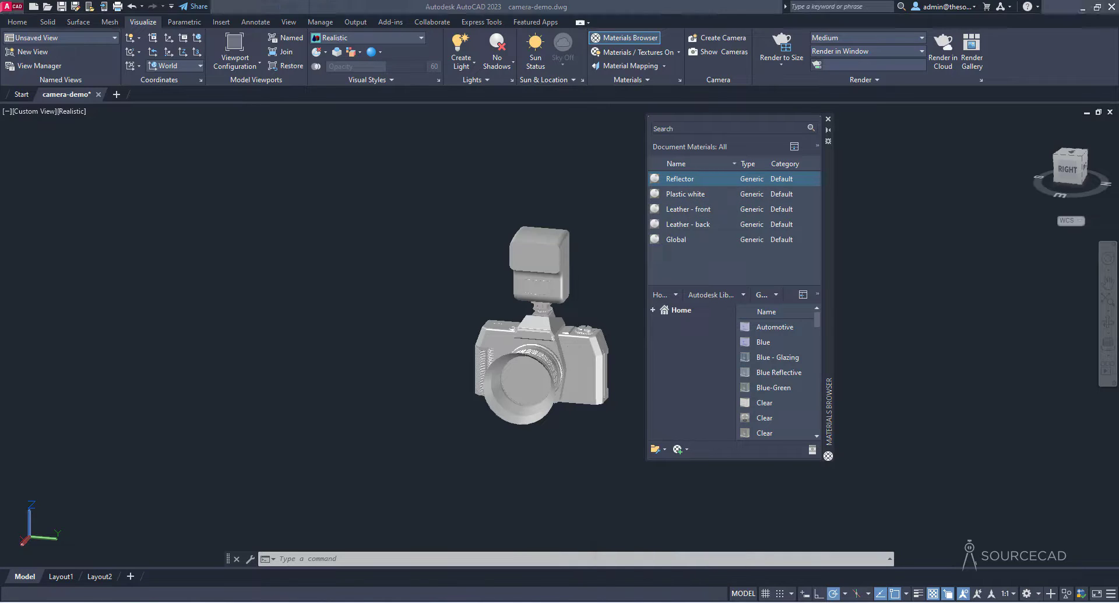
Switch to the Poly website in the browser and look through its gallery of textures
click(663, 542)
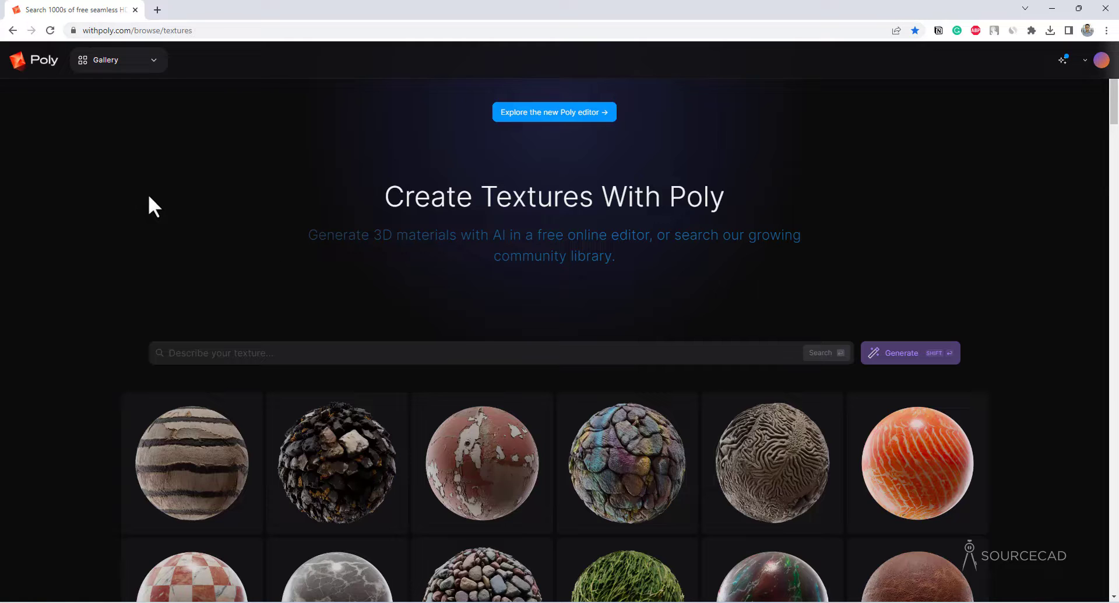
scroll(79, 256, down, 8)
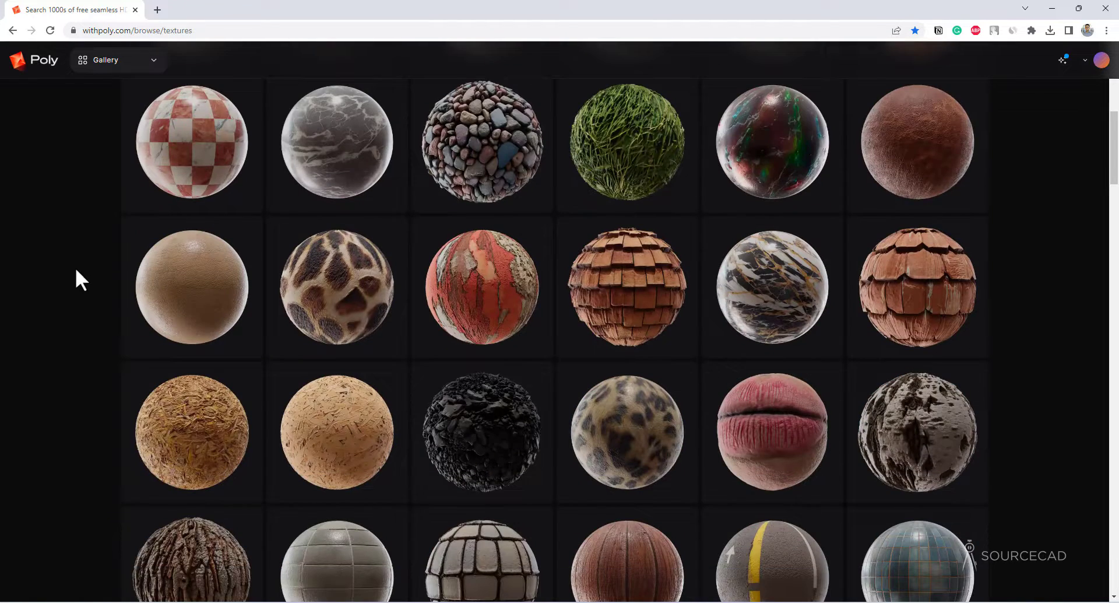
scroll(77, 271, down, 7)
scroll(77, 271, down, 7)
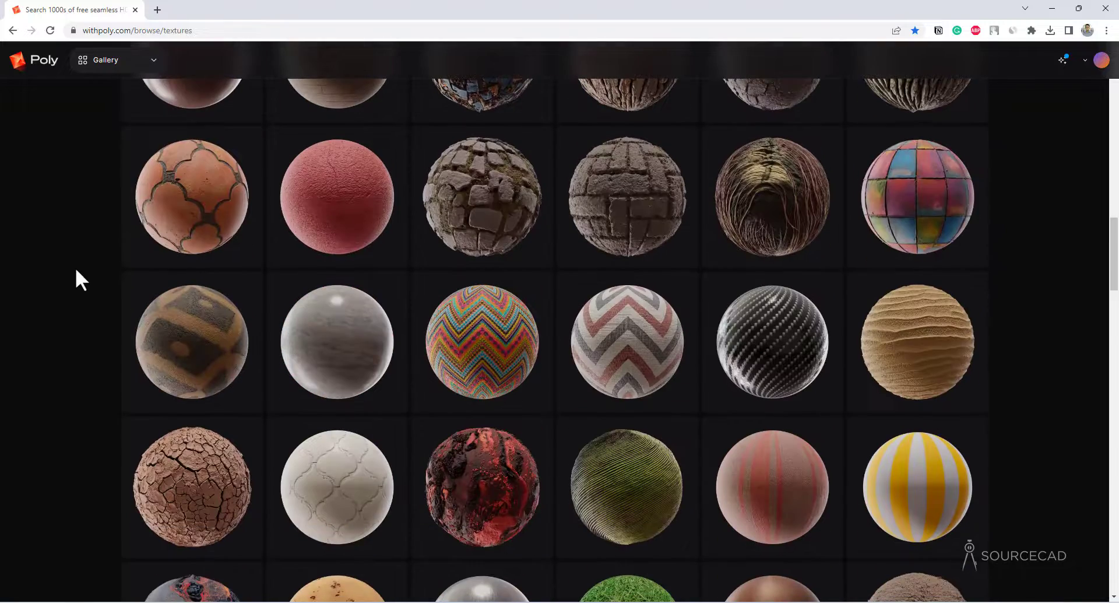
scroll(75, 267, down, 6)
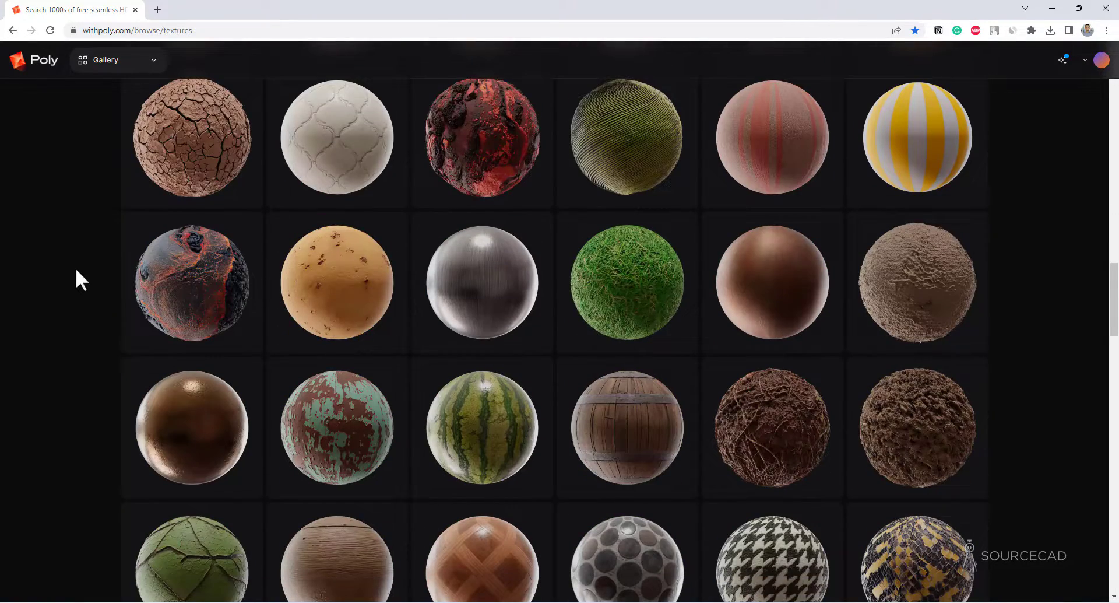
scroll(77, 271, down, 7)
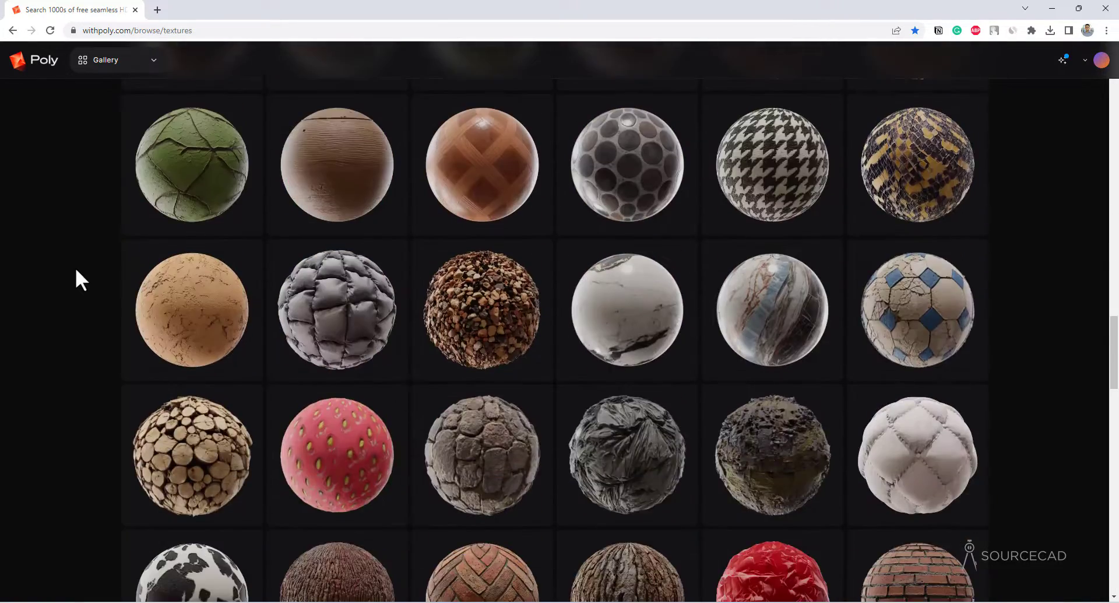
scroll(75, 267, down, 10)
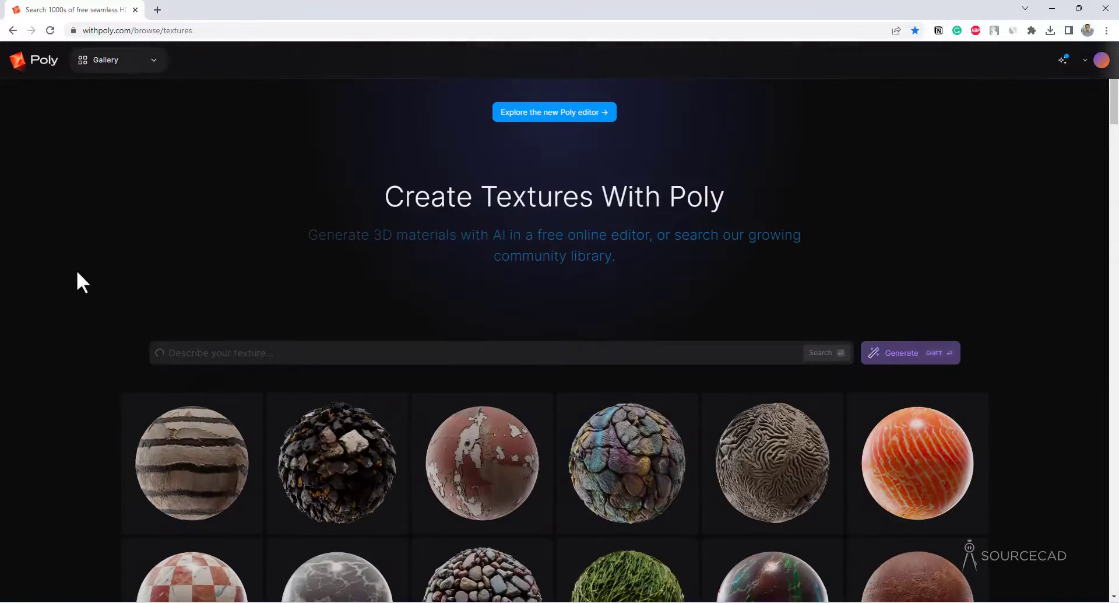
Search the Poly texture gallery for "leather" and open the first top result
click(238, 357)
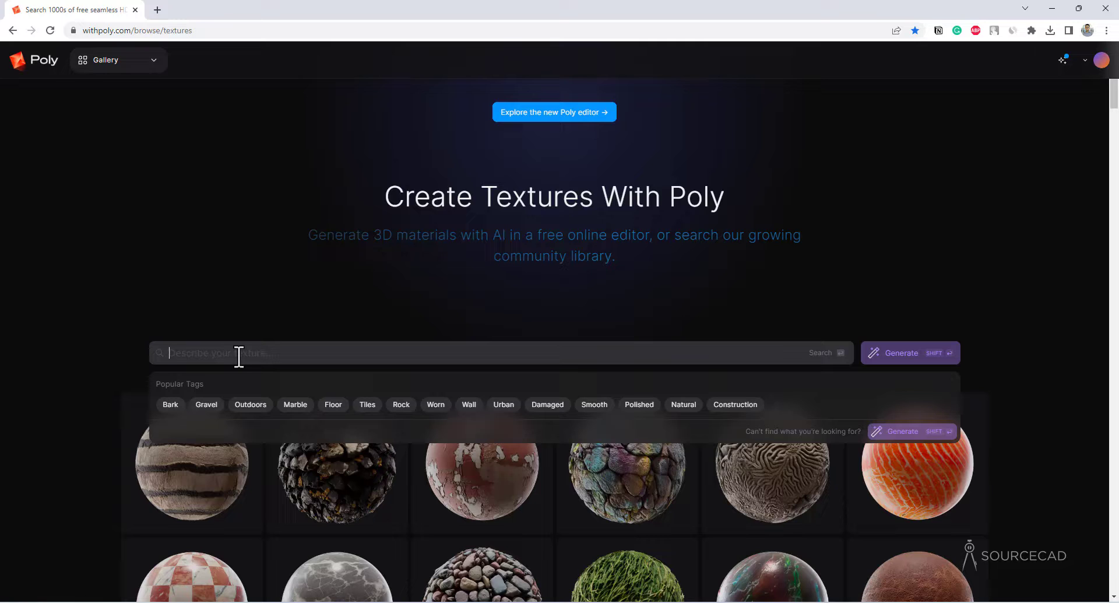
text(leather)
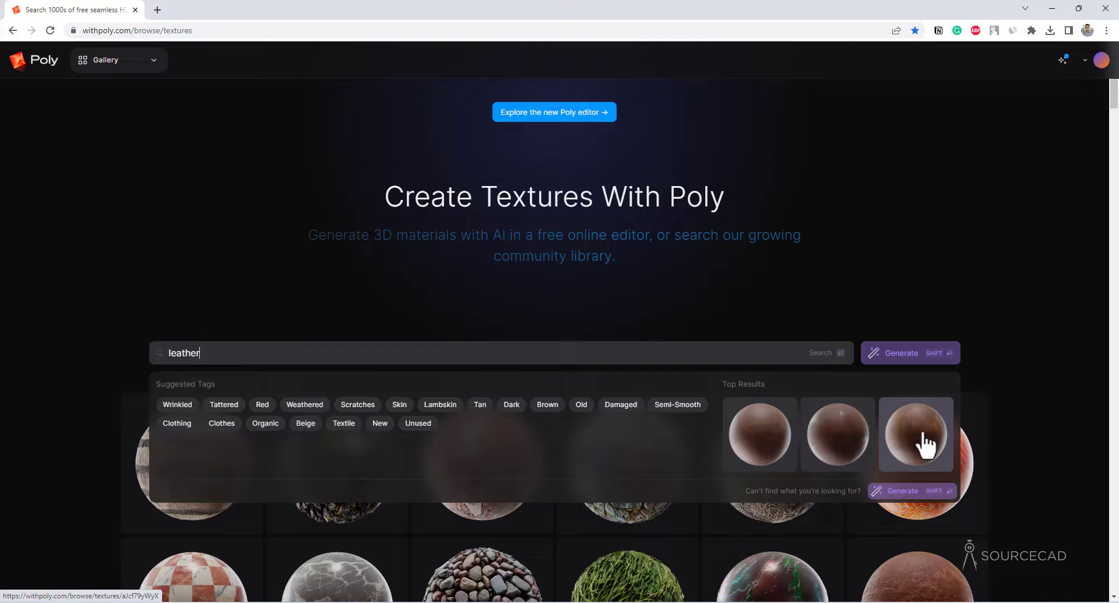
click(748, 441)
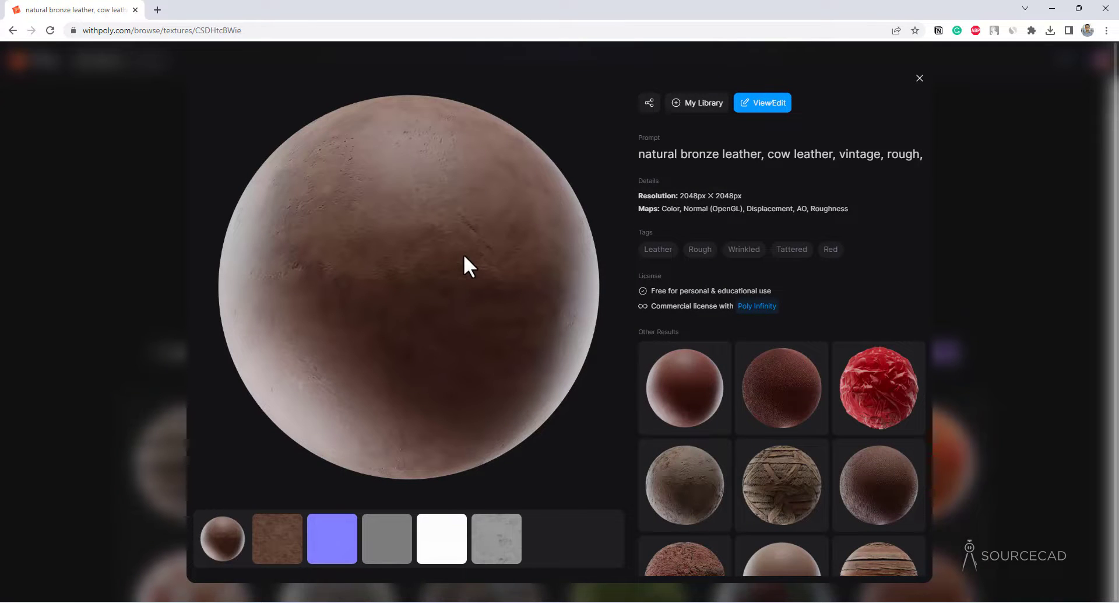
Browse the related textures to the newly fired terracotta pot material, open it in the editor and inspect its preview sphere
scroll(758, 376, down, 3)
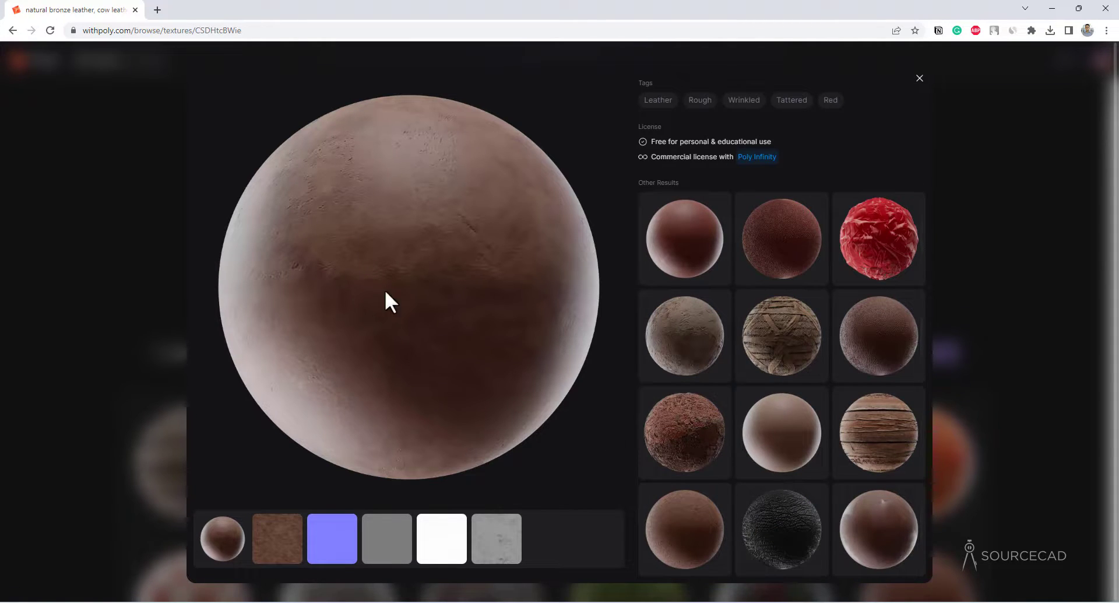
click(691, 543)
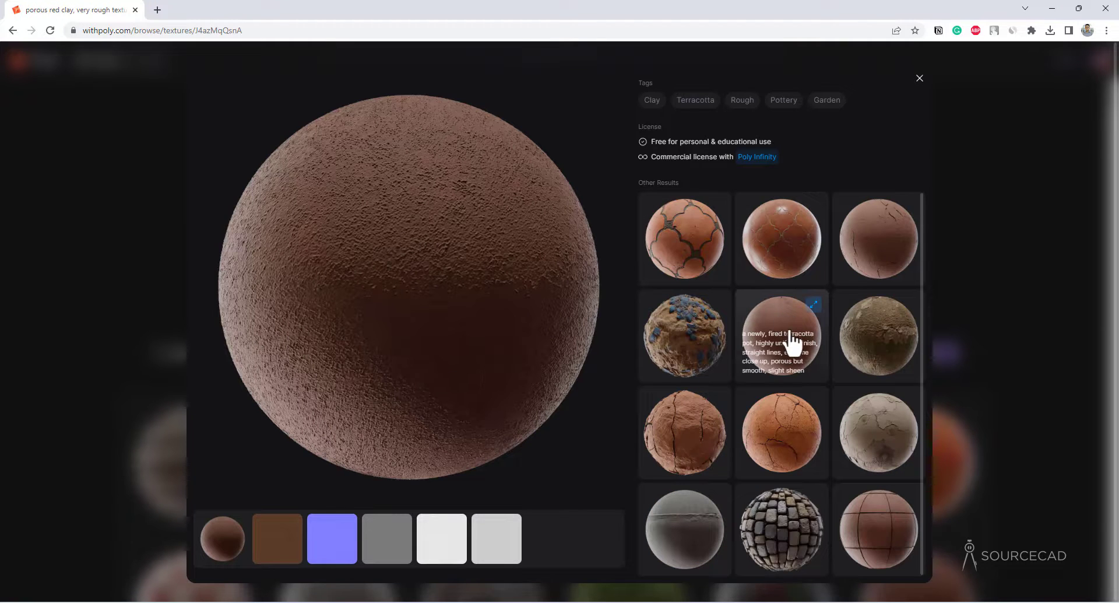
click(796, 350)
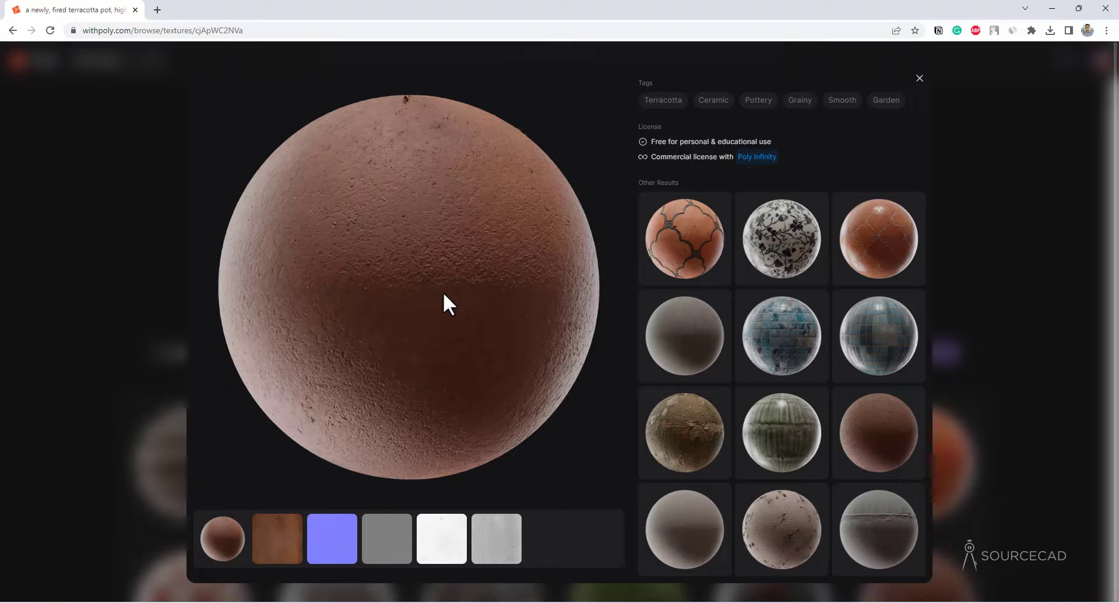
scroll(836, 155, up, 3)
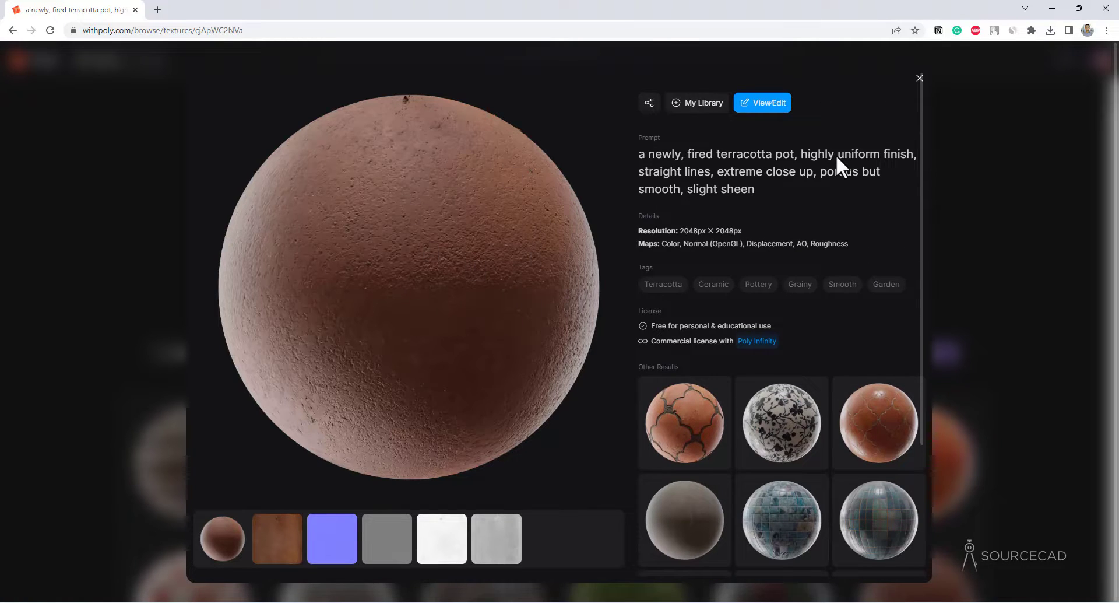
click(774, 102)
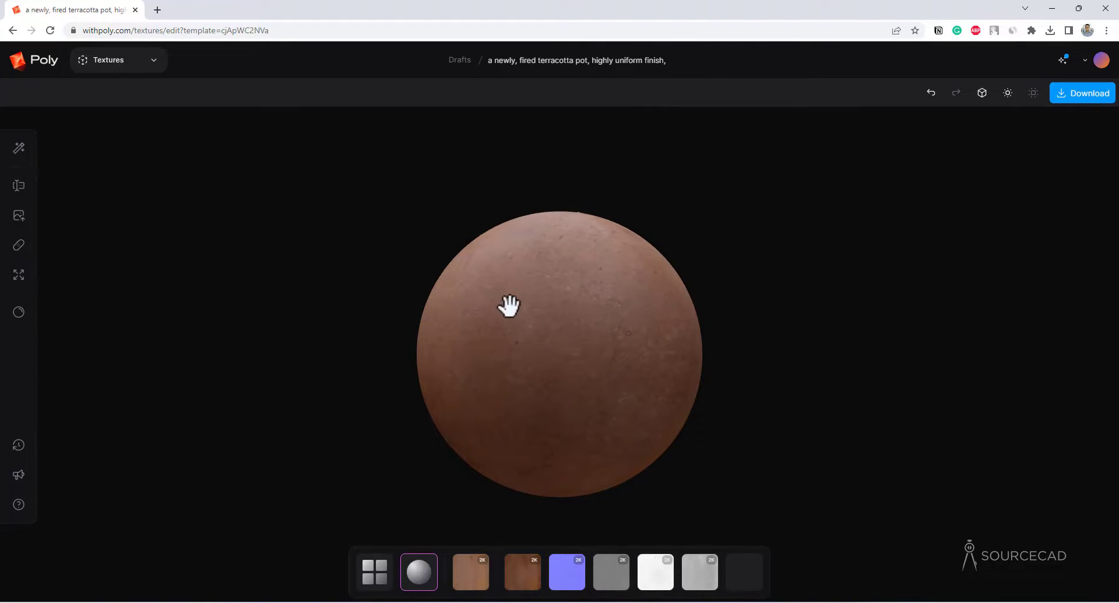
drag(568, 348, 523, 307)
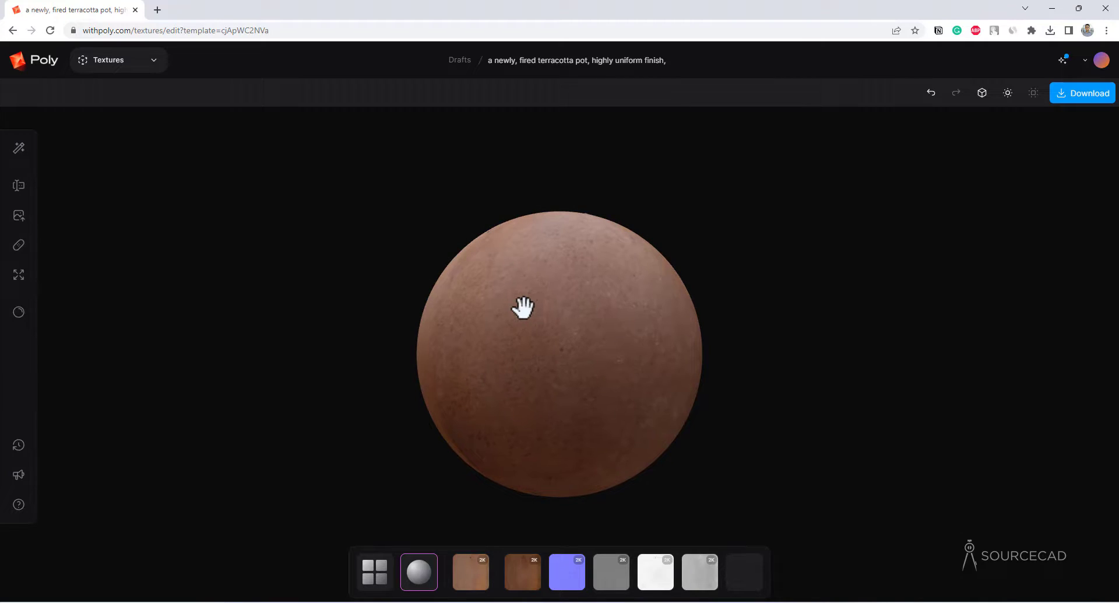
Export the terracotta pot texture as a zip file in JPG (8-bit) format
click(1082, 103)
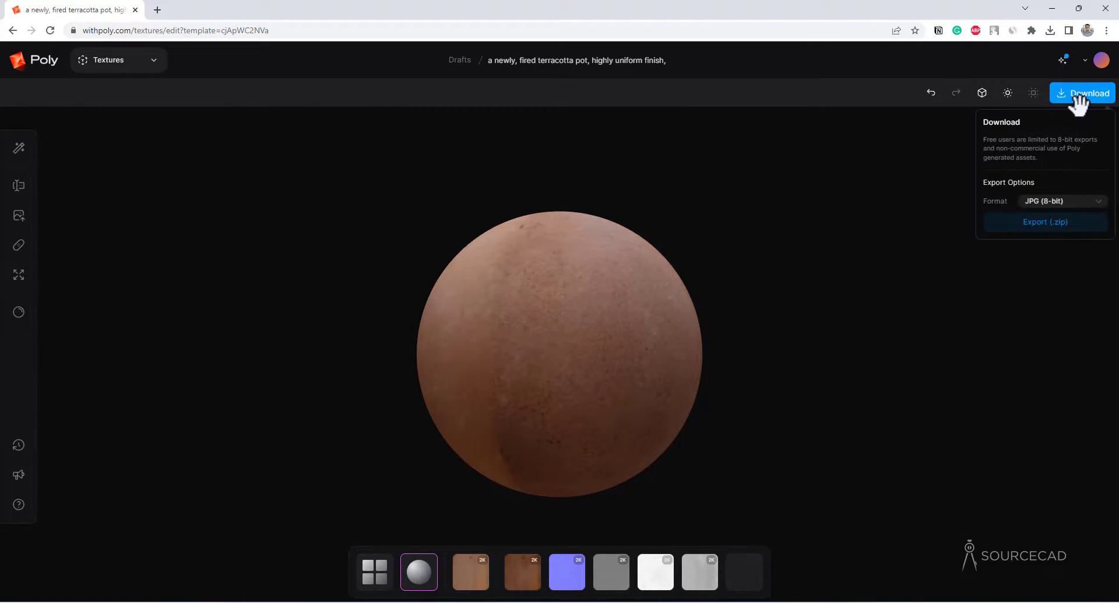
click(1098, 202)
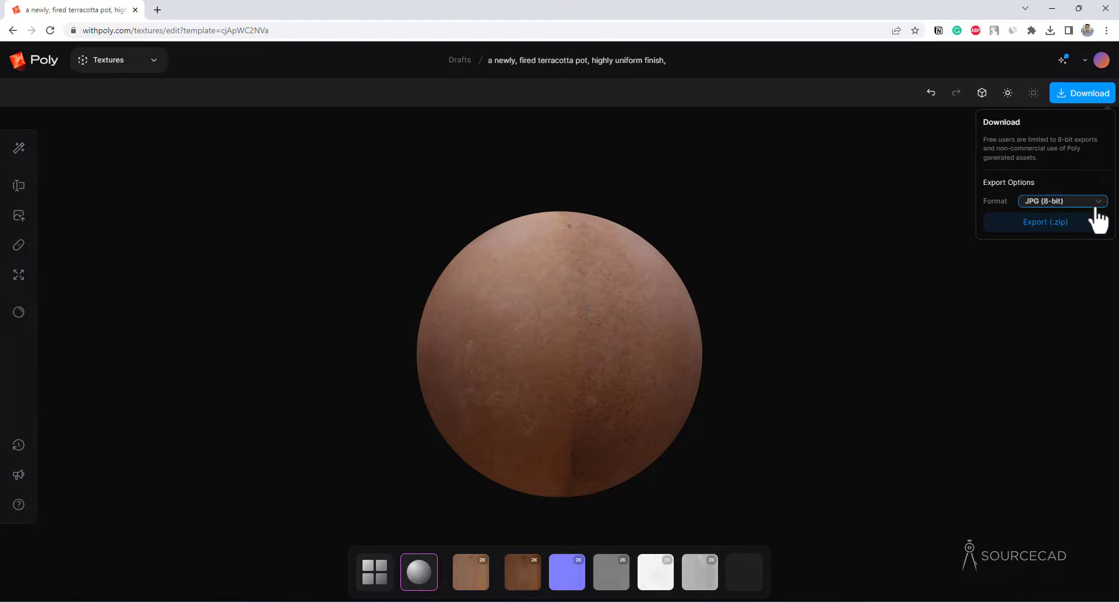
click(1096, 207)
click(1096, 208)
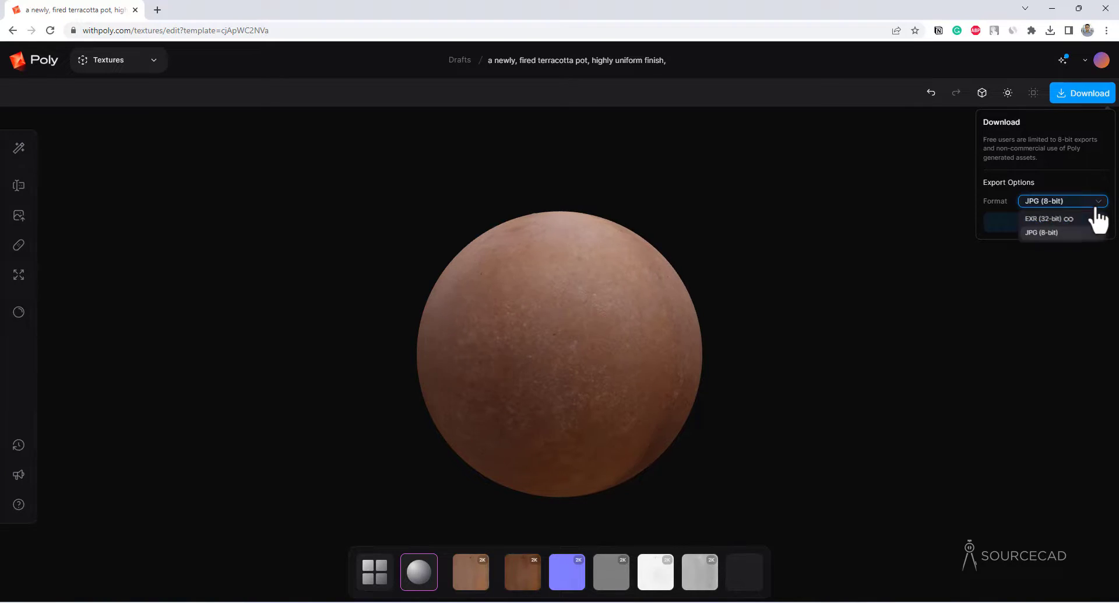
click(1069, 233)
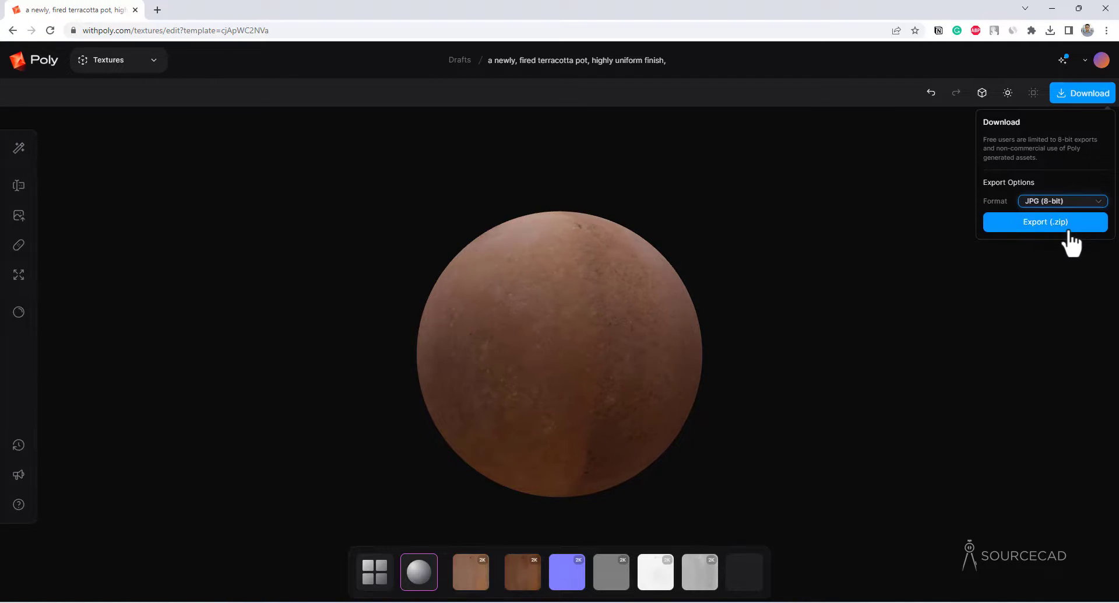
click(1037, 224)
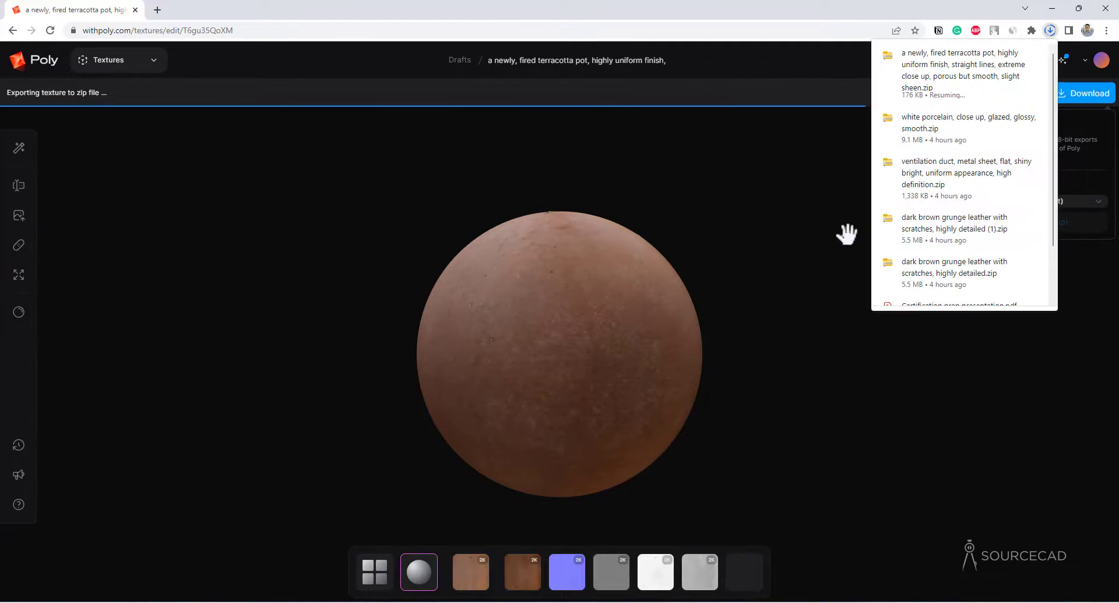
Open the downloaded terracotta pot zip file and copy its Poly texture folder out of the archive
click(925, 65)
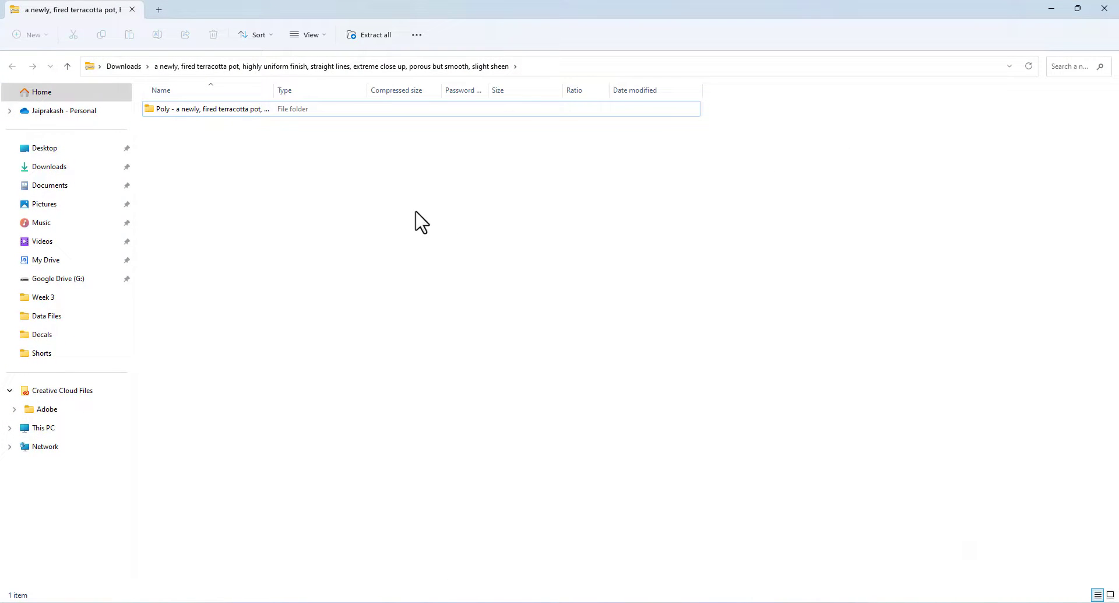
click(192, 111)
drag(192, 111, 1118, 251)
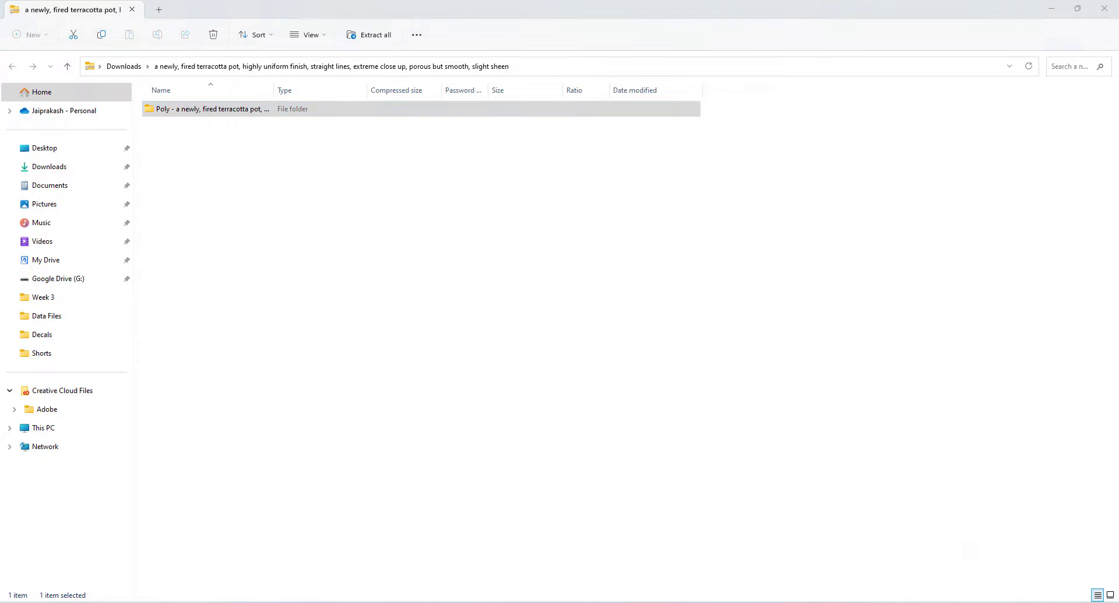
Switch to AutoCAD, open the Leather - front material for editing and assign color_map from the terracotta Poly folder as its image
click(1104, 8)
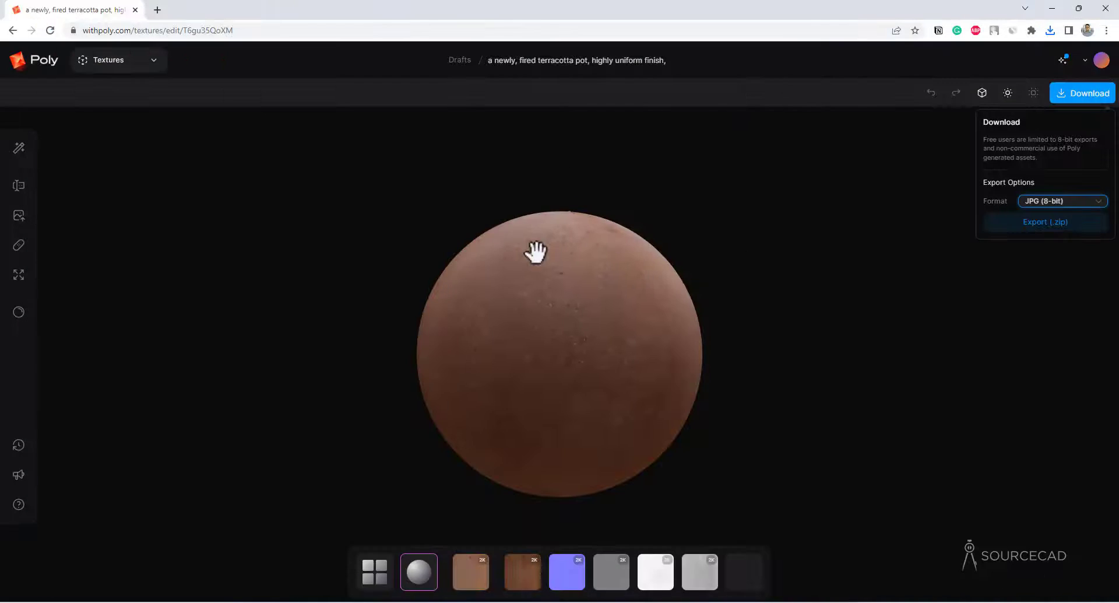
click(831, 271)
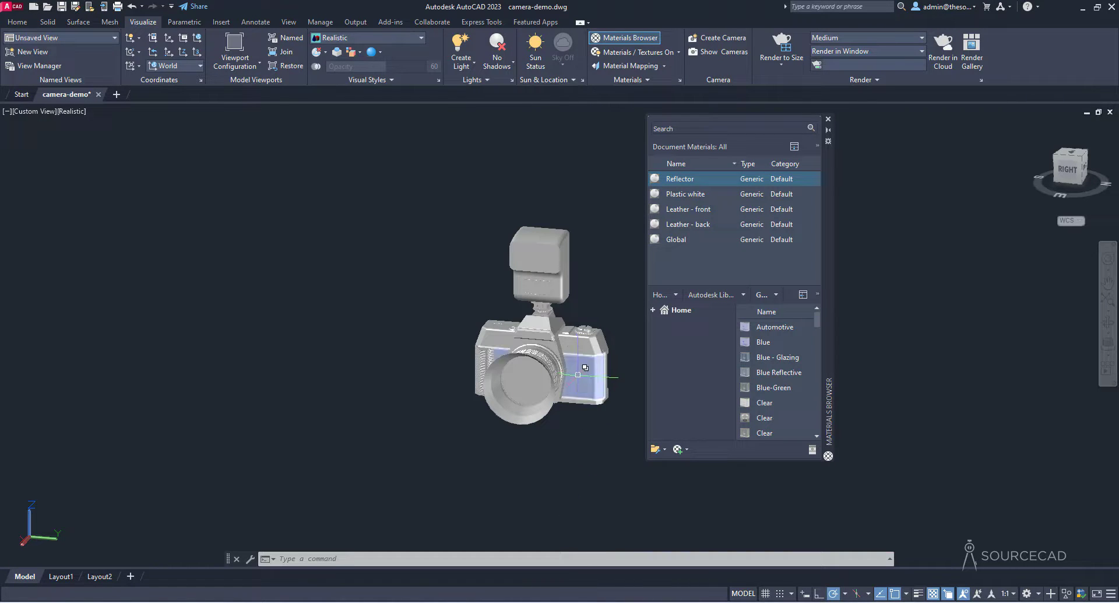
click(686, 209)
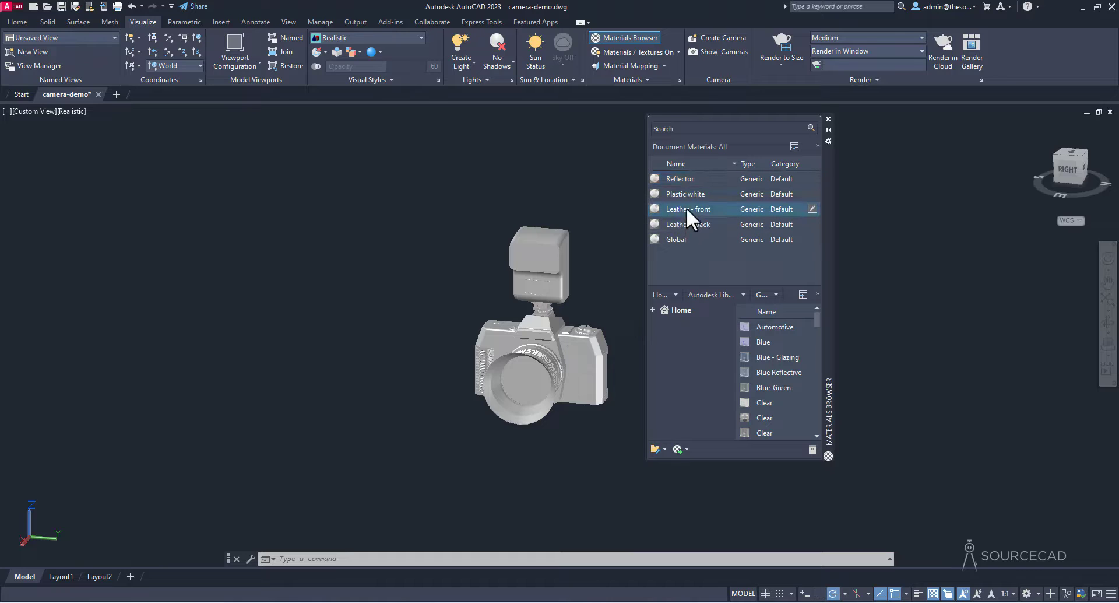
click(812, 208)
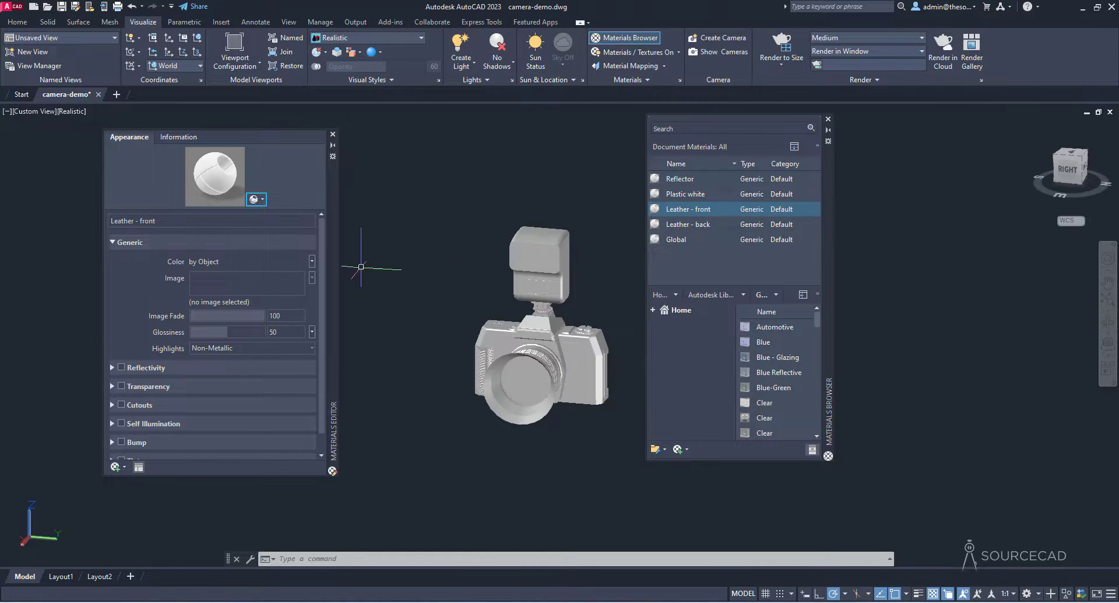
click(238, 281)
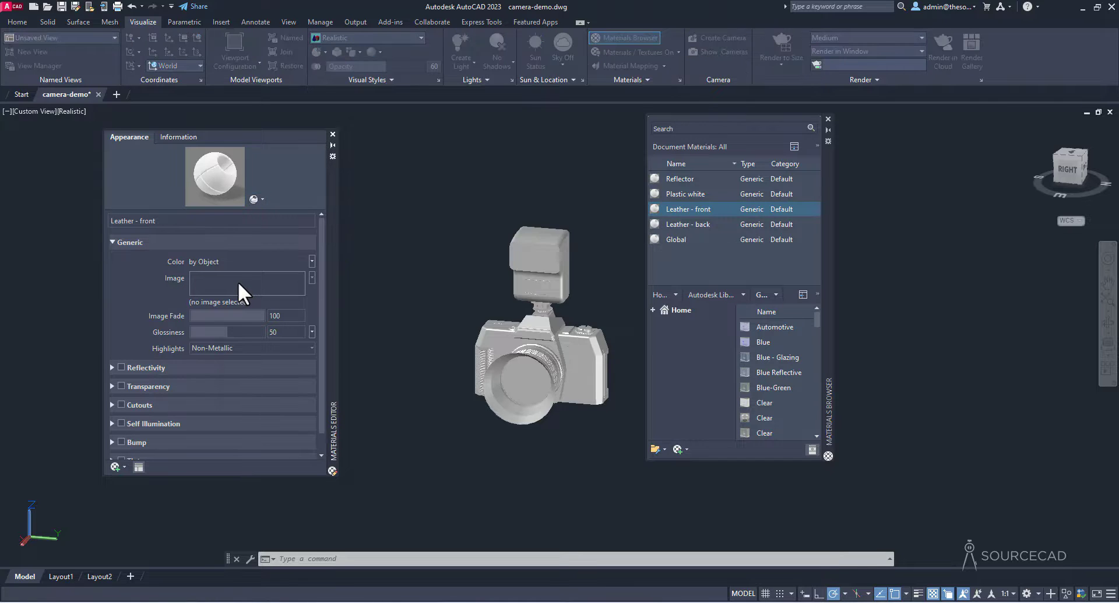
click(270, 274)
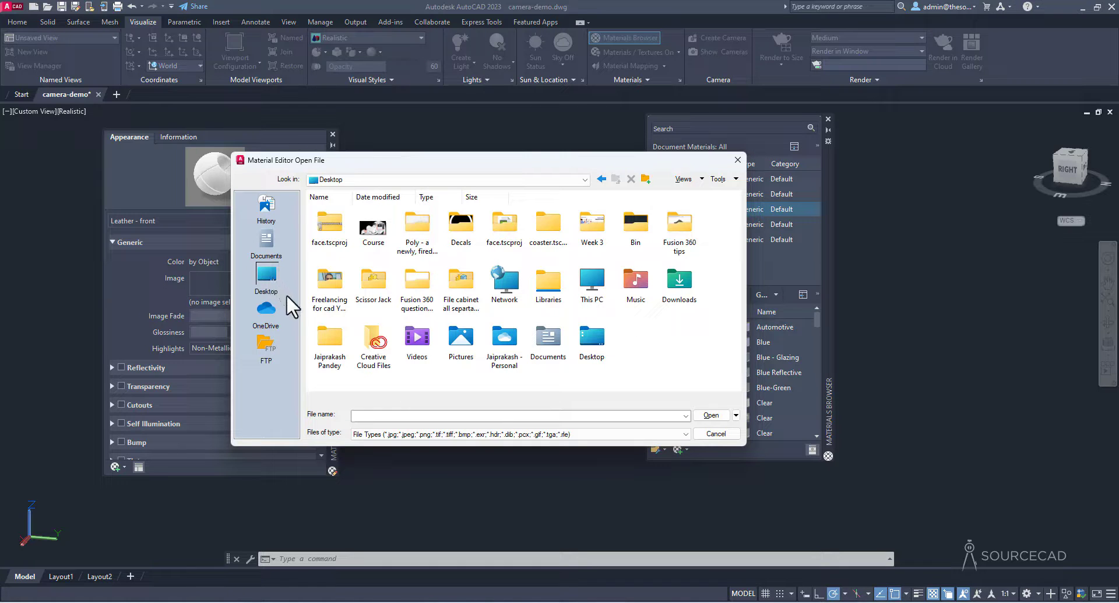
double_click(419, 229)
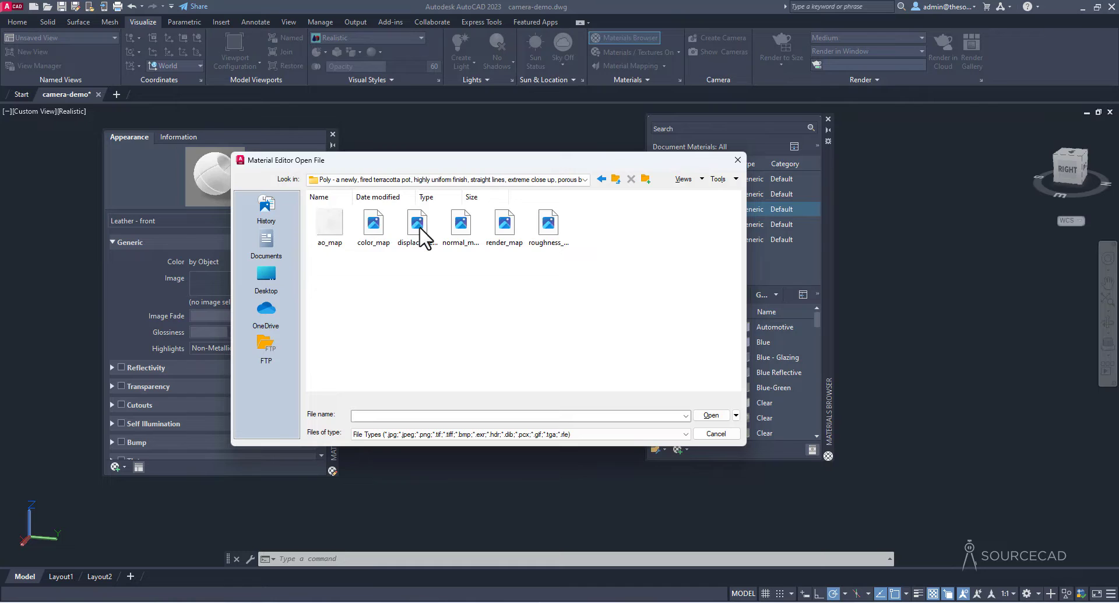
double_click(372, 220)
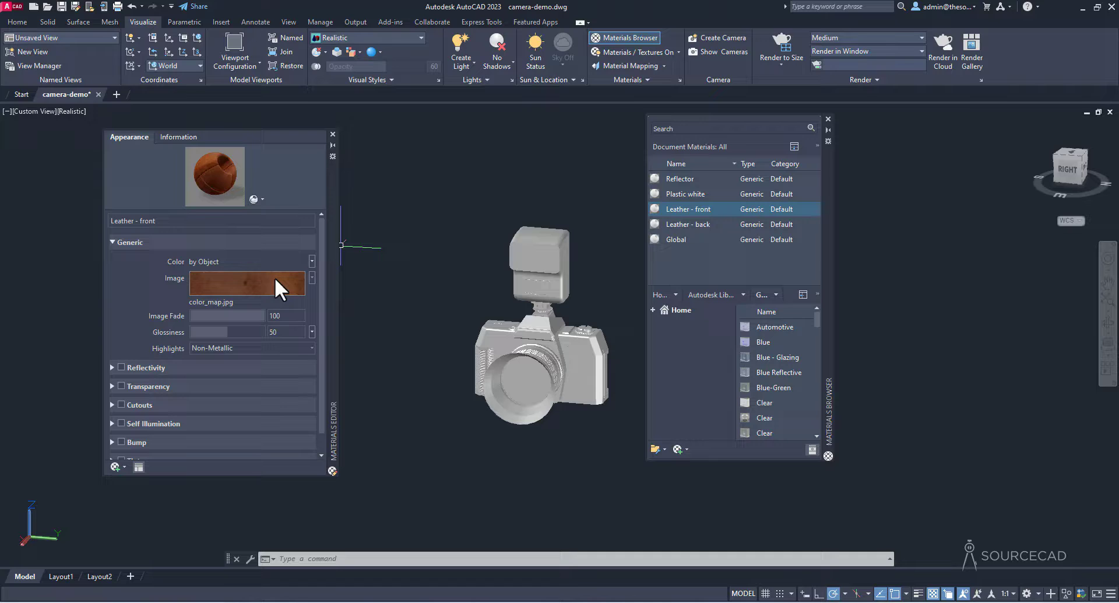
Enable Bump for the Leather - front material with displacement_map as its image, and close the material editor
scroll(169, 420, down, 1)
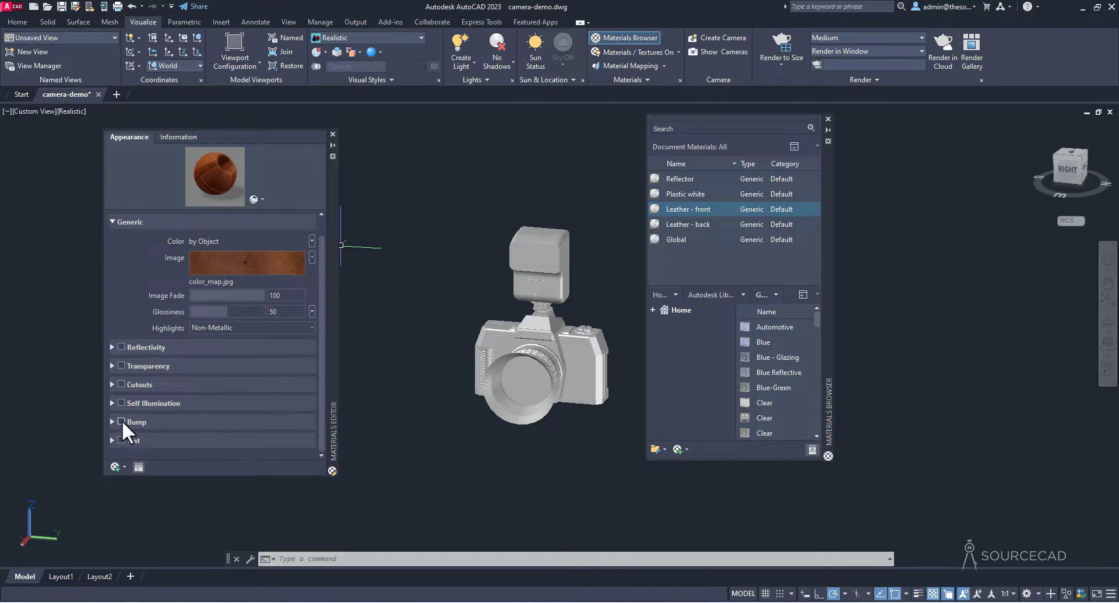
click(121, 421)
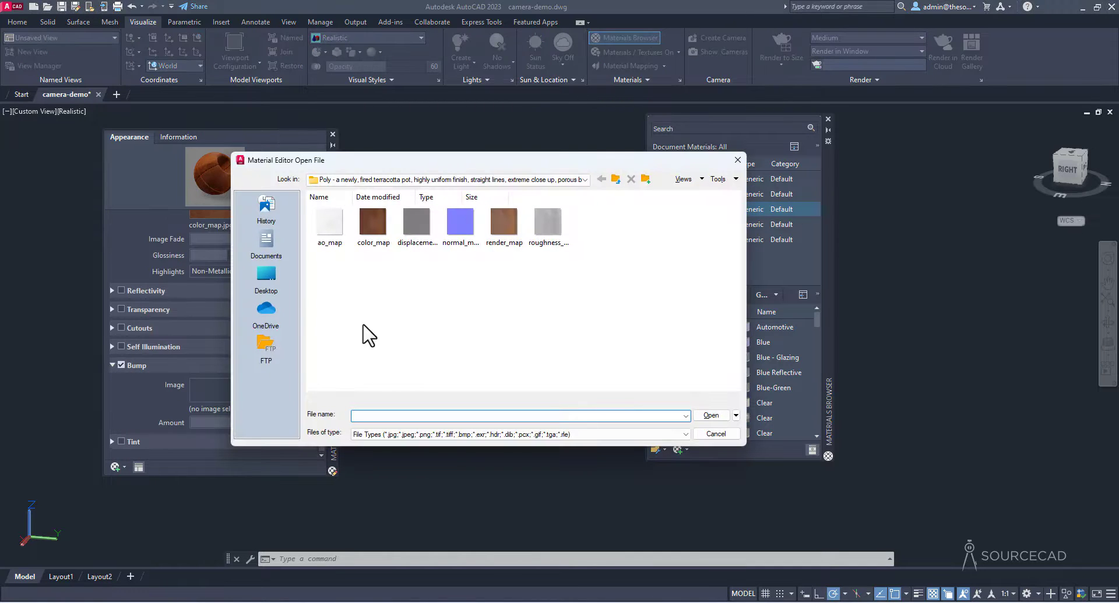
click(415, 224)
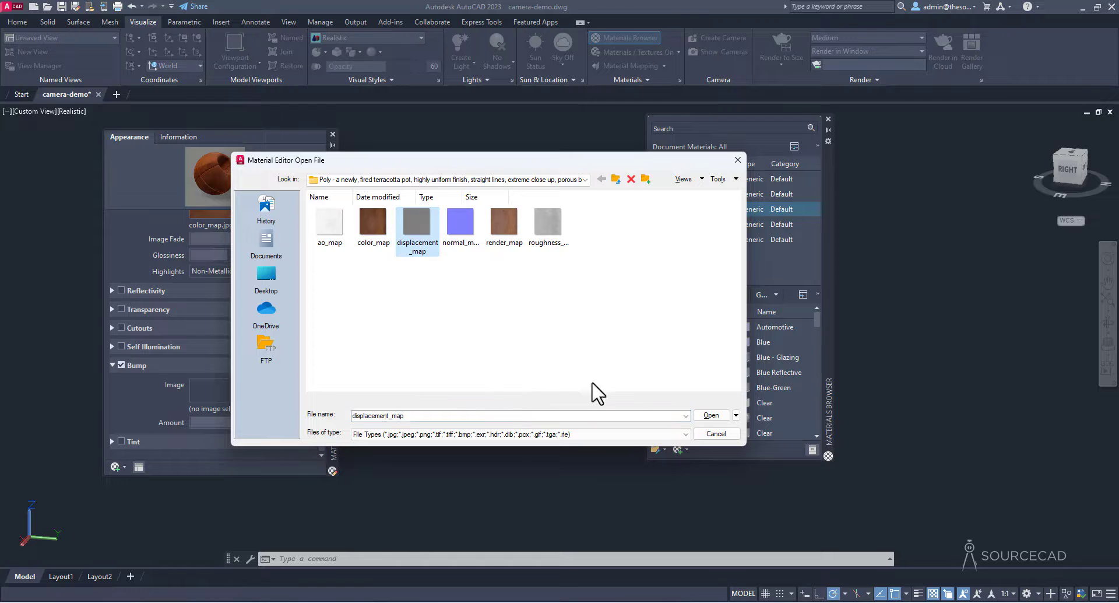
click(711, 415)
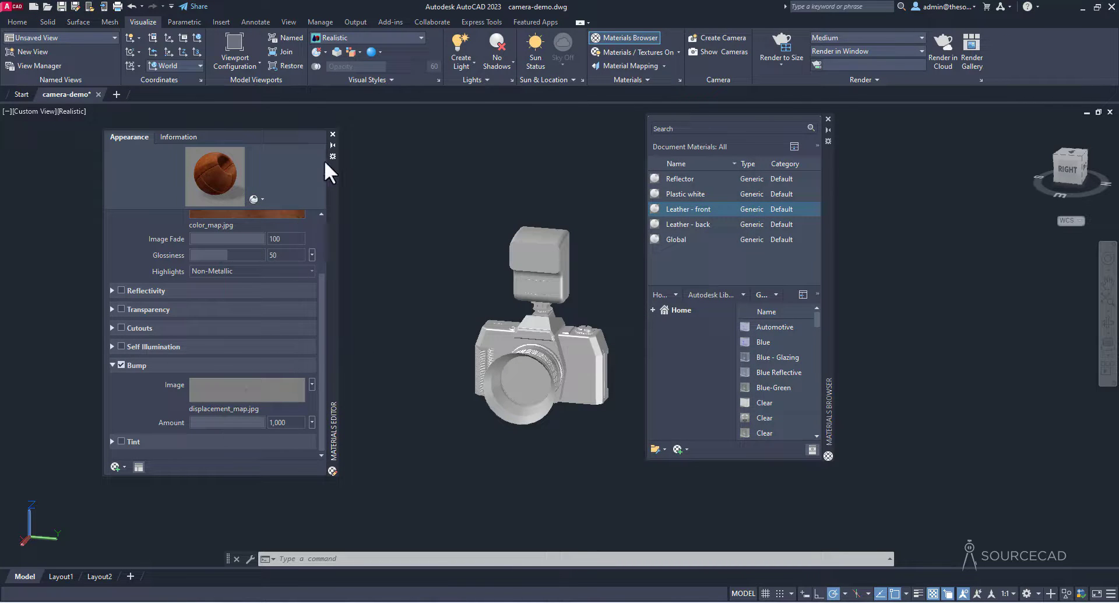
click(333, 134)
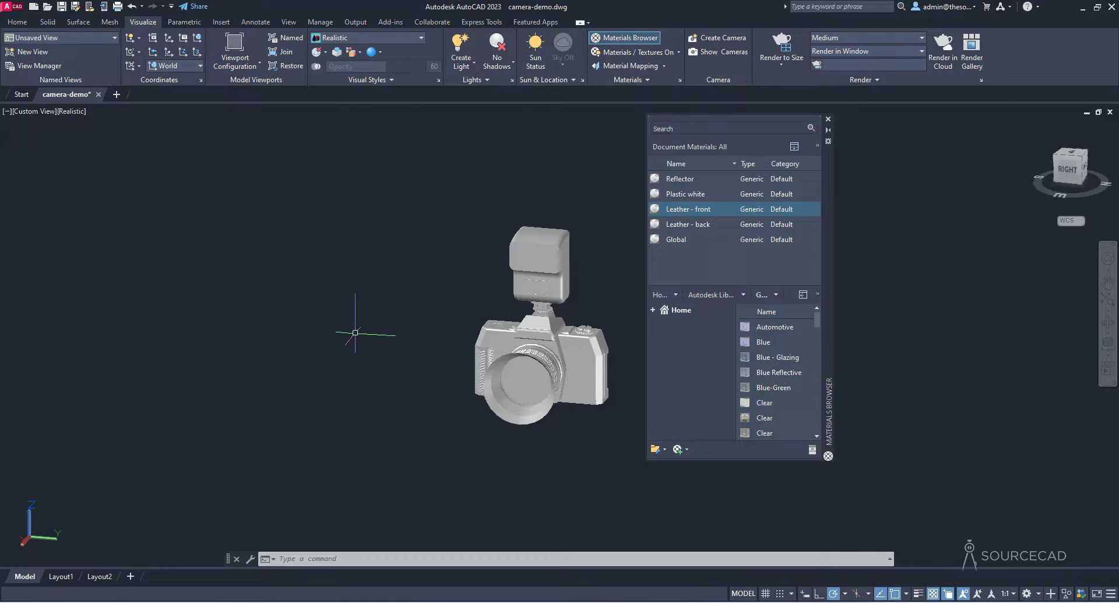
Try to assign the Leather - front material to the overlapping 3D solid at the camera's front grip panel
drag(678, 208, 583, 374)
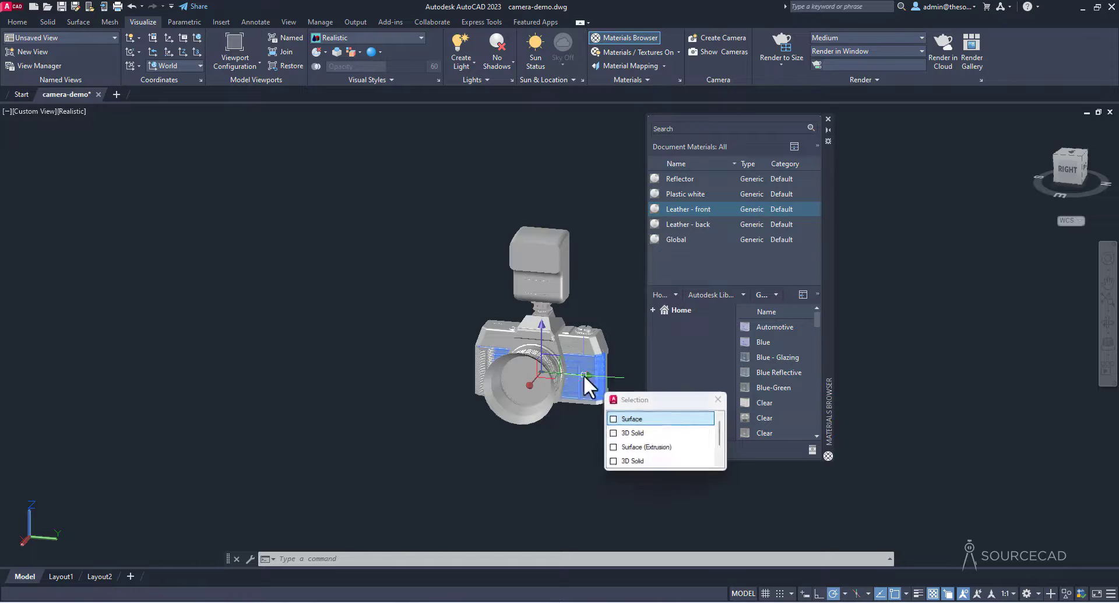
click(641, 430)
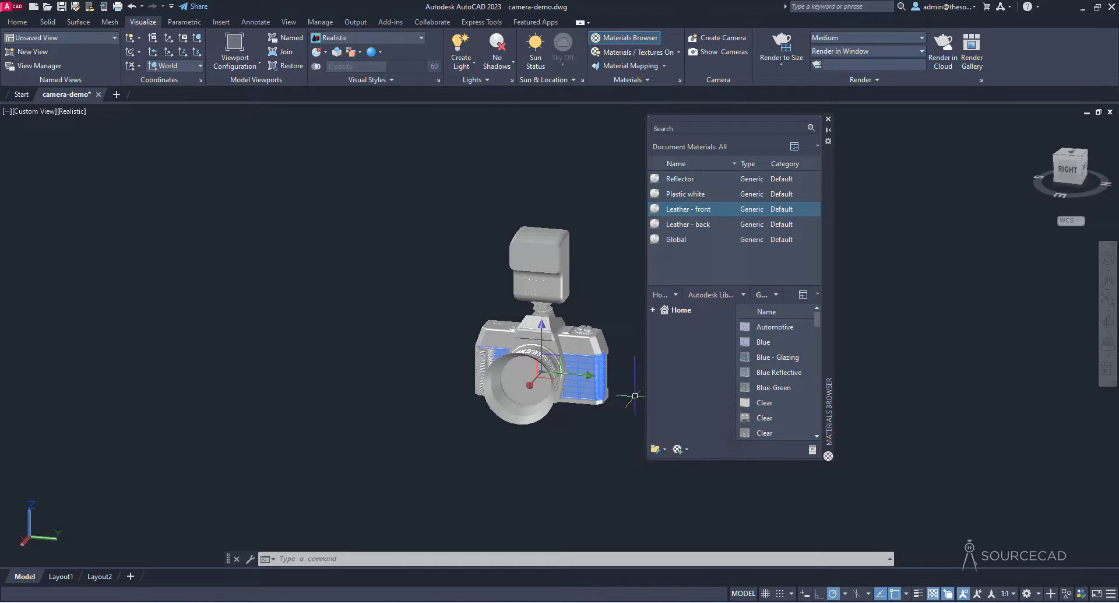
right_click(681, 208)
click(707, 218)
key(Escape)
middle_drag(633, 333, 541, 324)
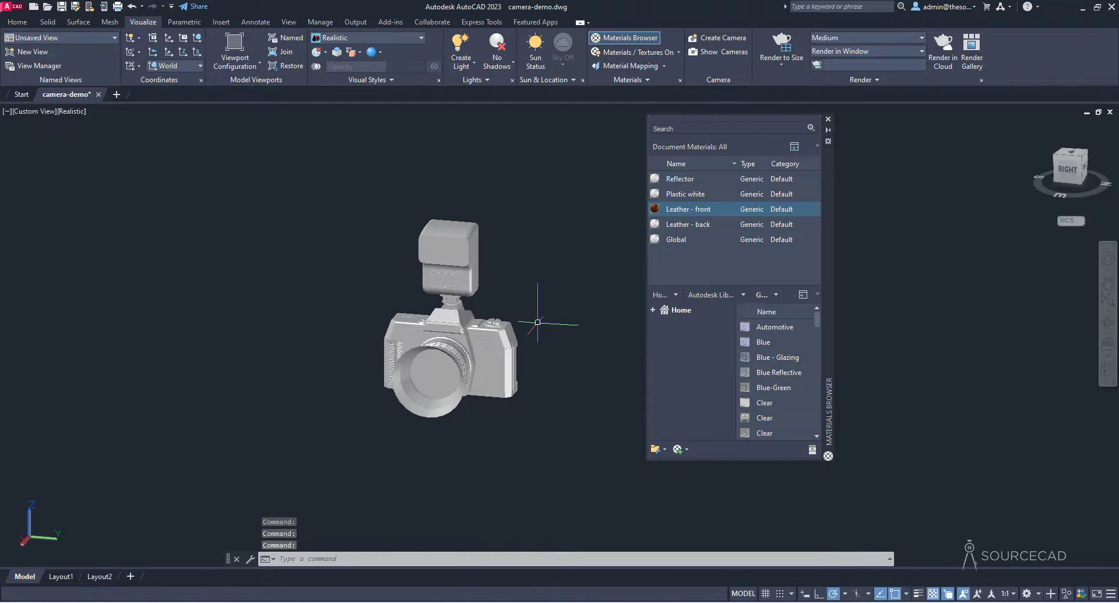
Try to assign the Leather - front material to the overlapping surface at the camera's front grip panel
click(498, 367)
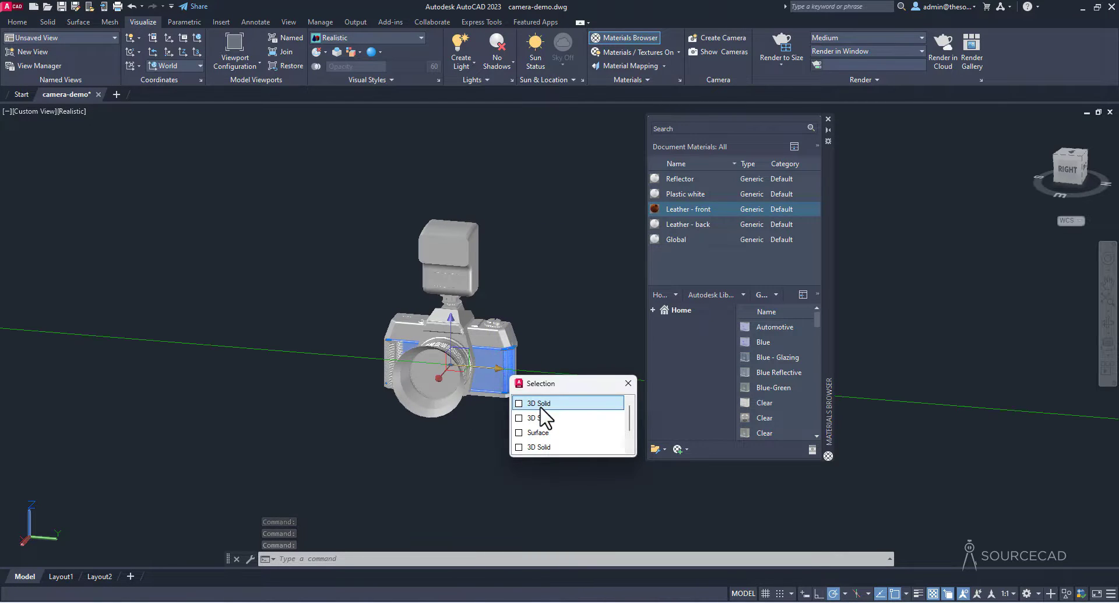
click(539, 432)
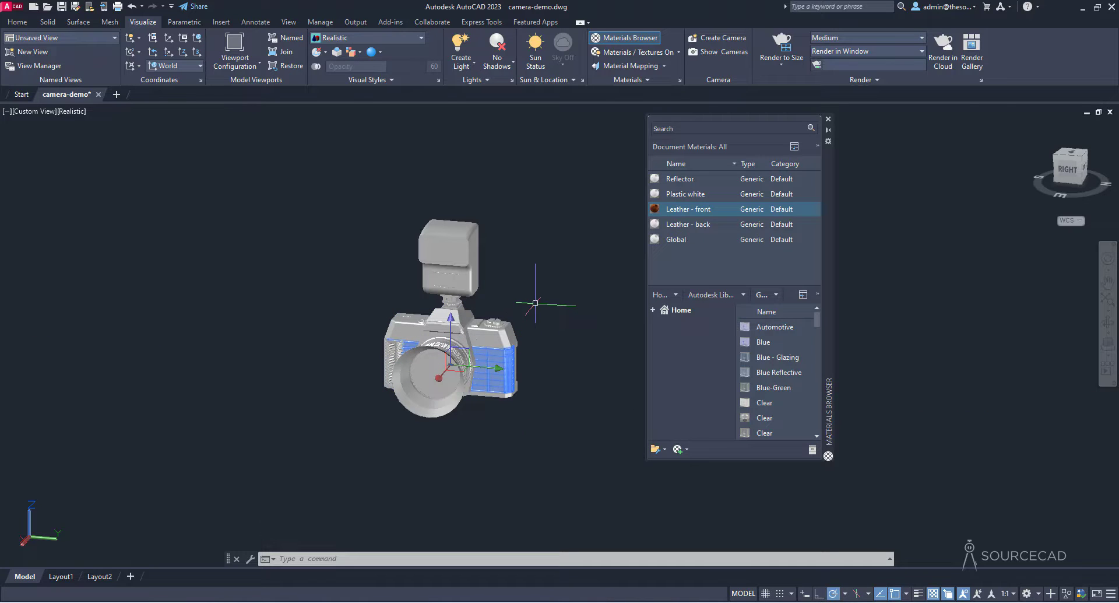
right_click(707, 211)
click(732, 215)
key(Escape)
scroll(449, 387, up, 5)
Select the front leather panel that wraps around the camera body's corner and assign the Leather - front material to it
click(556, 367)
click(600, 382)
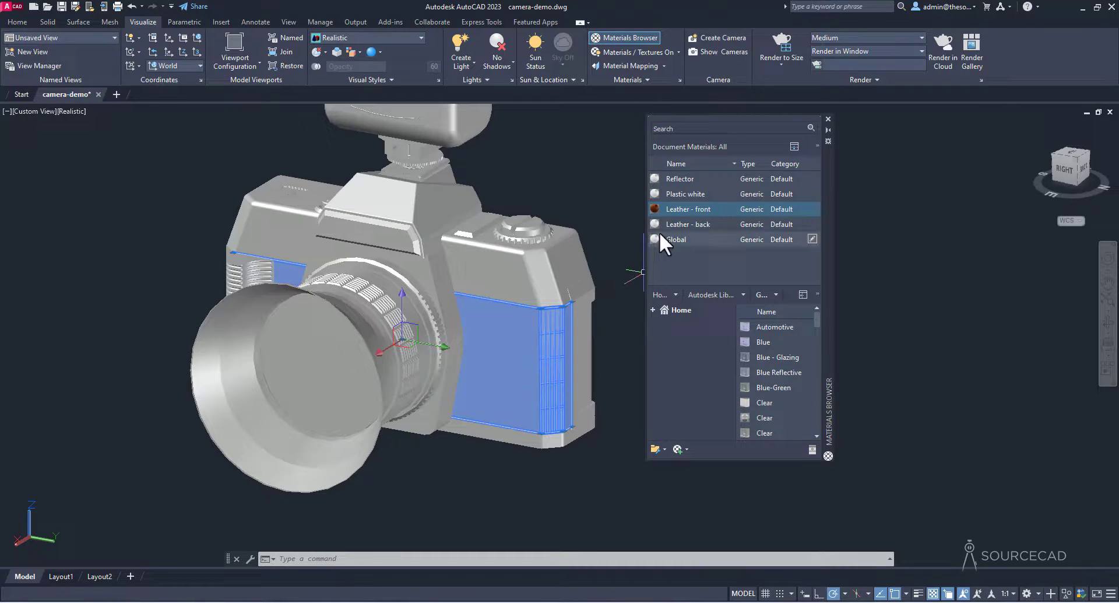
right_click(681, 208)
click(722, 213)
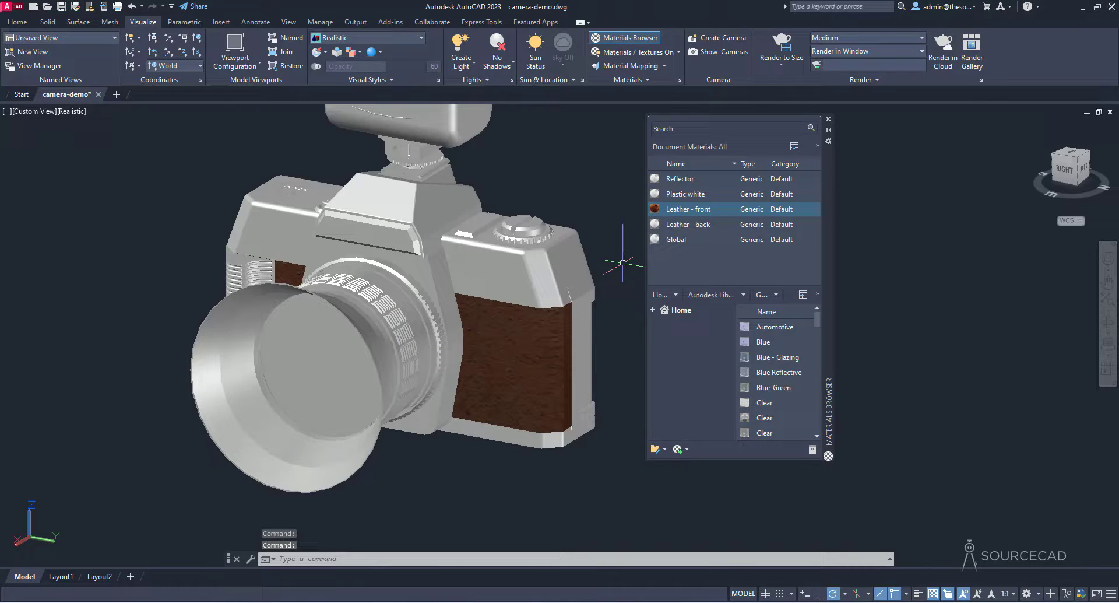
Inspect the leather texture on the camera's front panel from another angle and look through the available visual styles
shift+middle_drag(542, 353, 490, 349)
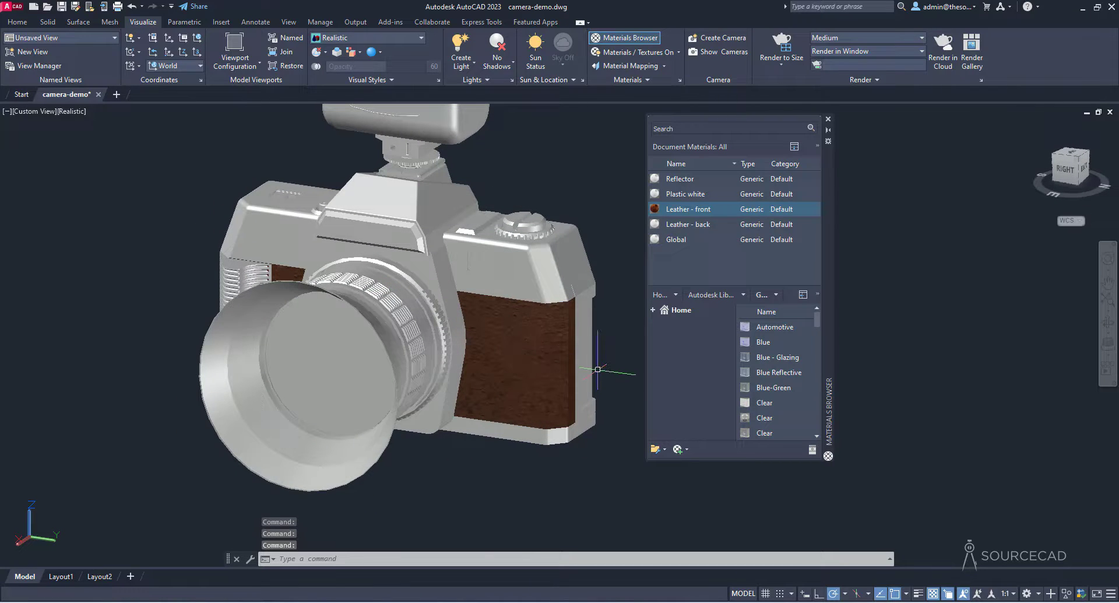
click(418, 126)
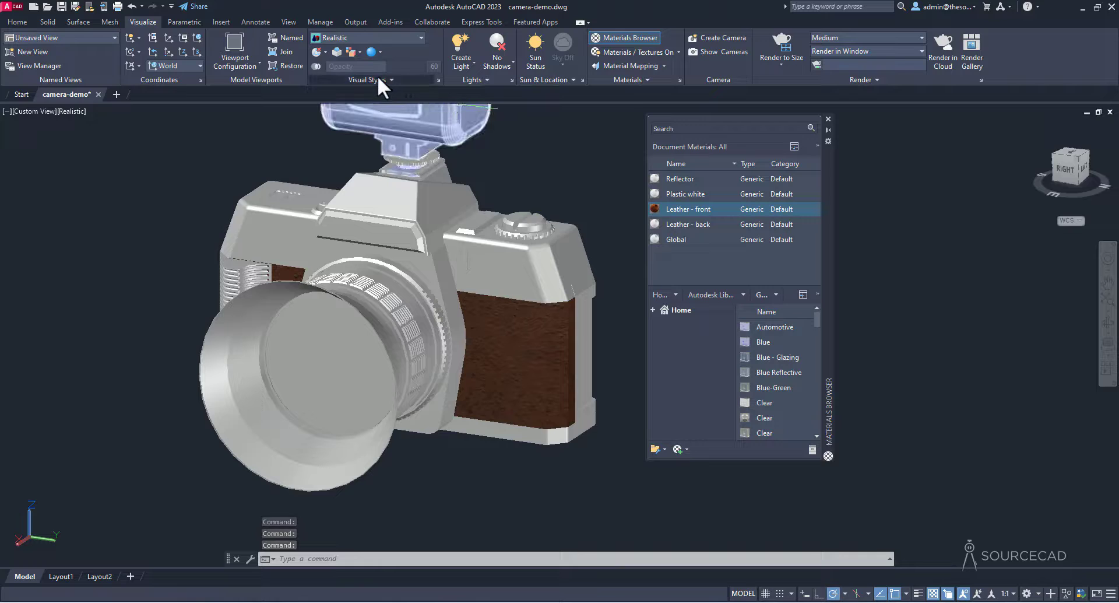
click(385, 36)
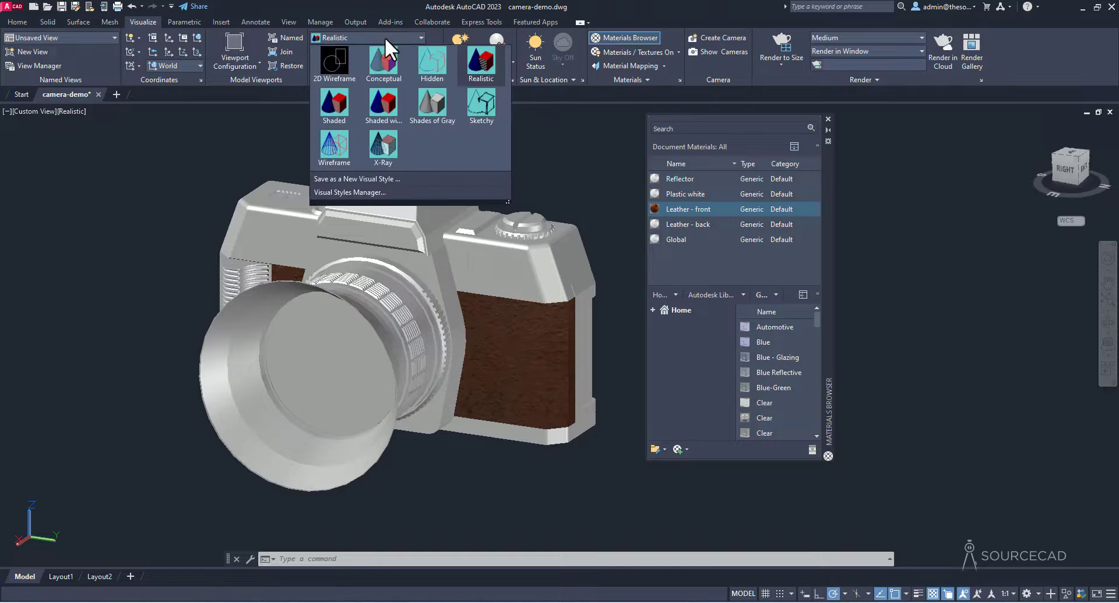
click(552, 140)
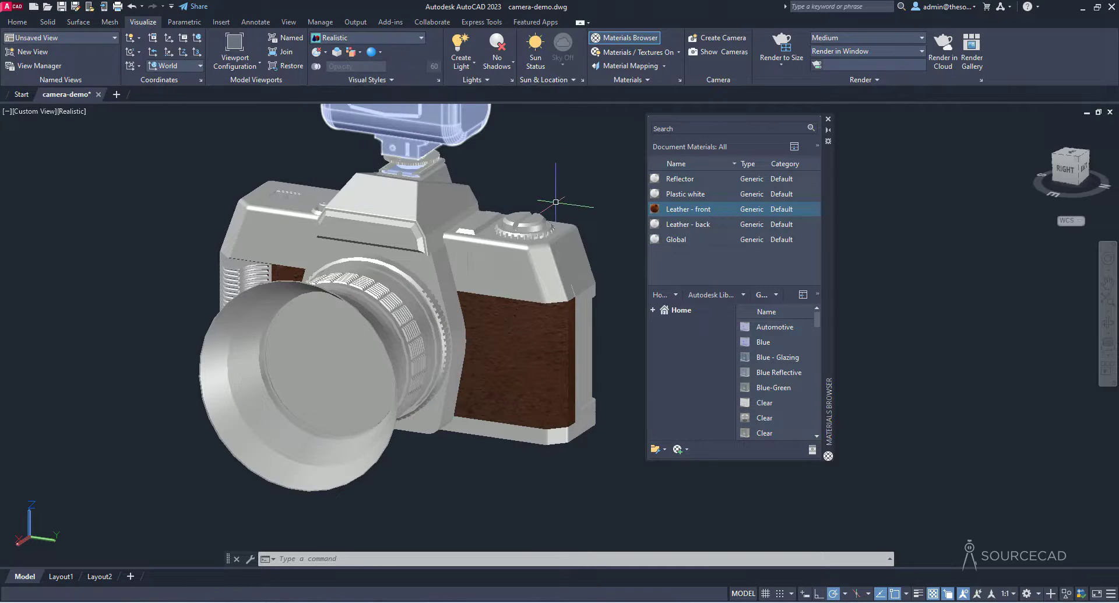
click(534, 348)
drag(540, 341, 540, 343)
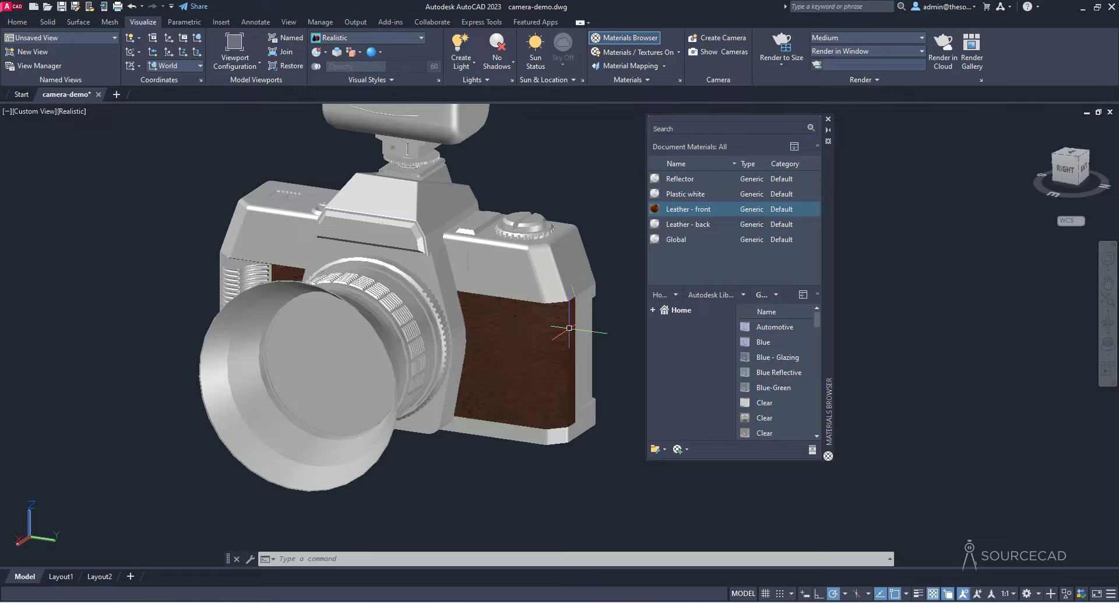
scroll(562, 313, up, 2)
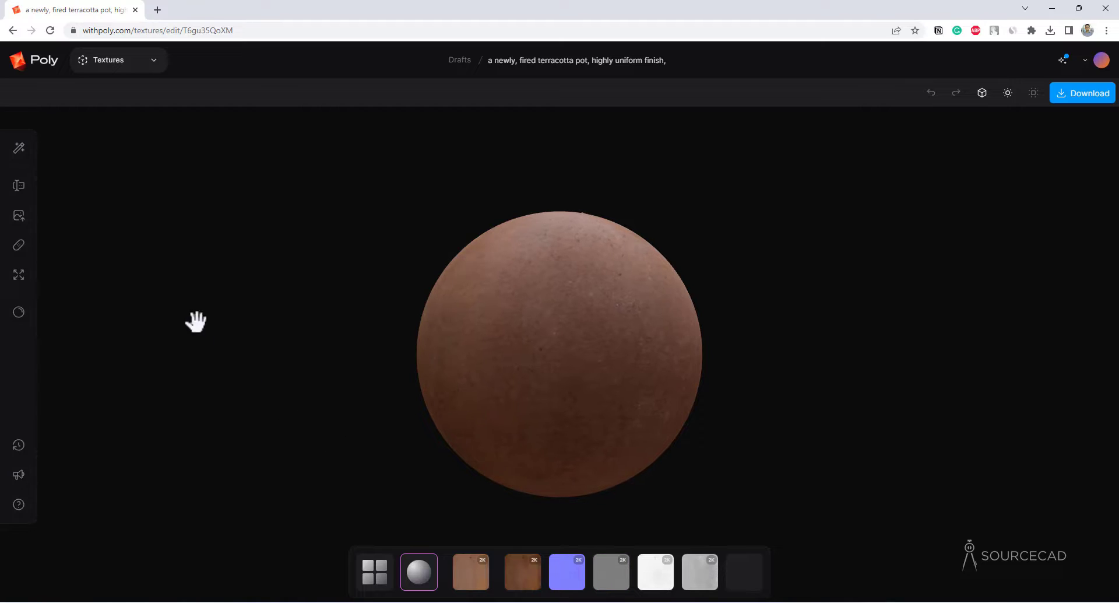
Switch to Poly in the browser and review the Quick Generate and Make Patches tools in the texture editor
click(21, 150)
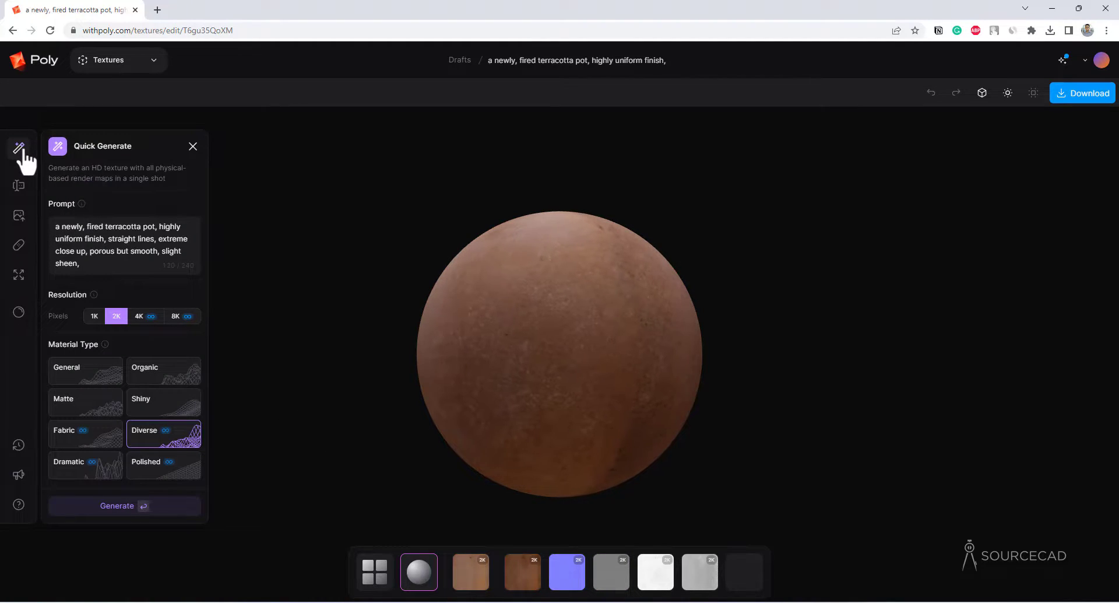
click(57, 227)
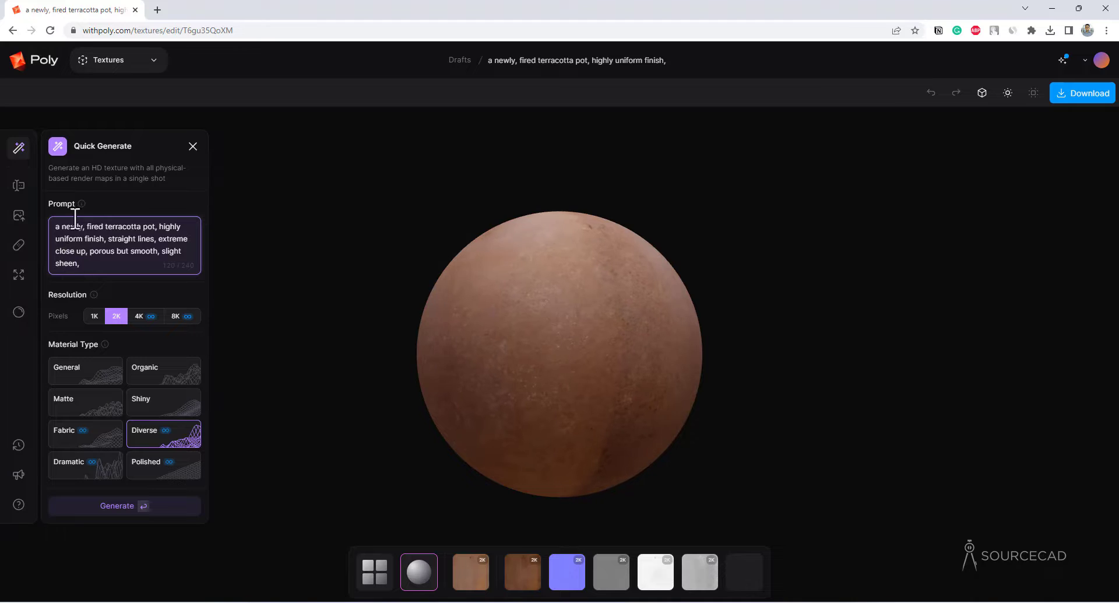
click(18, 188)
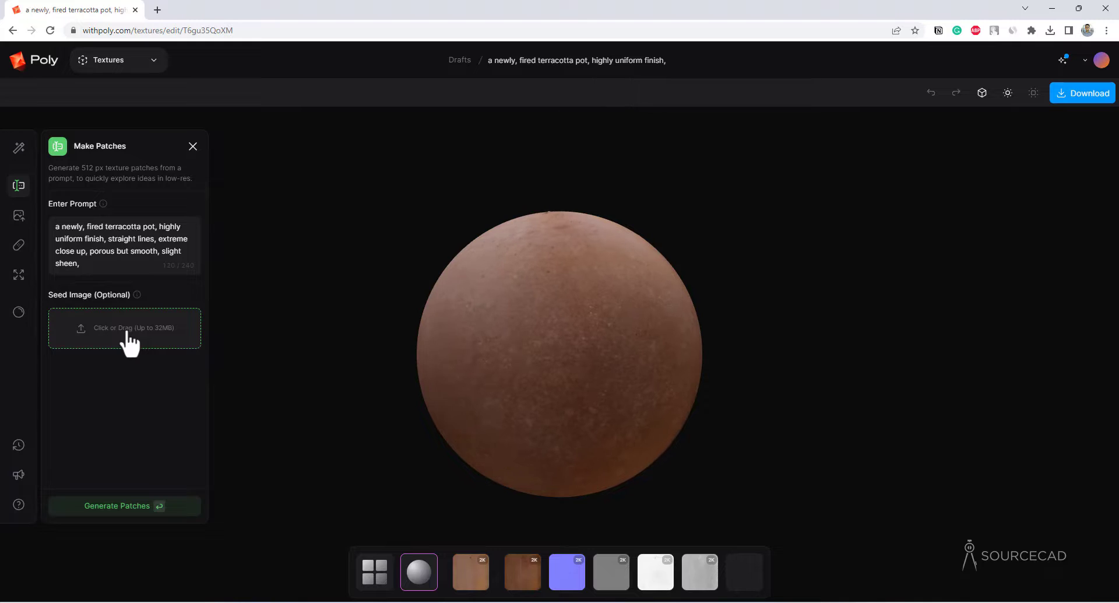
Set the Quick Generate prompt to "black leather, fine texture" and the material type to Polished
click(18, 148)
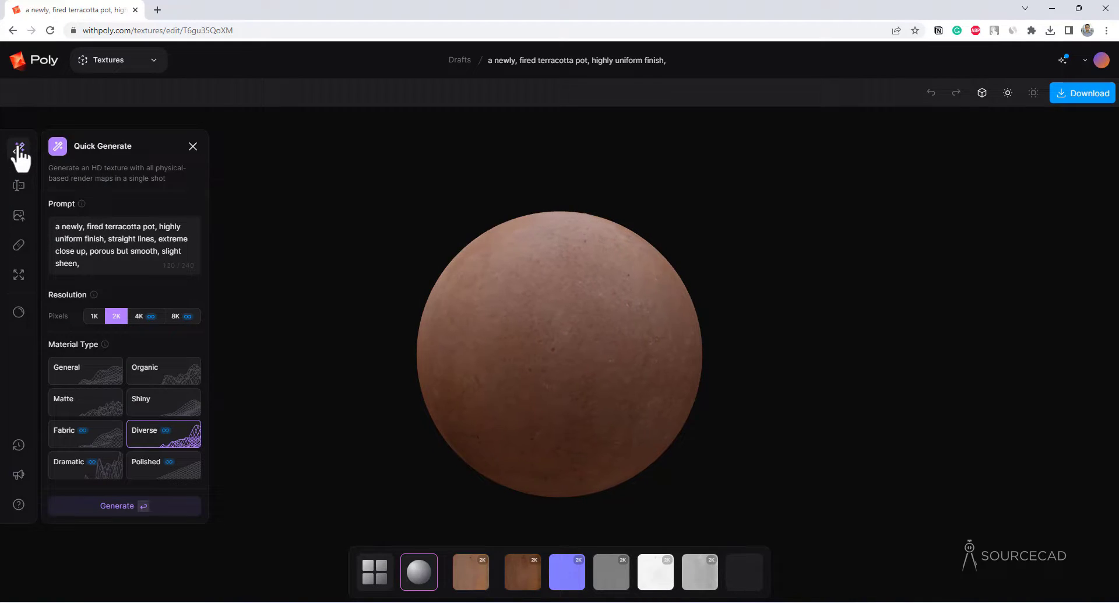
click(82, 252)
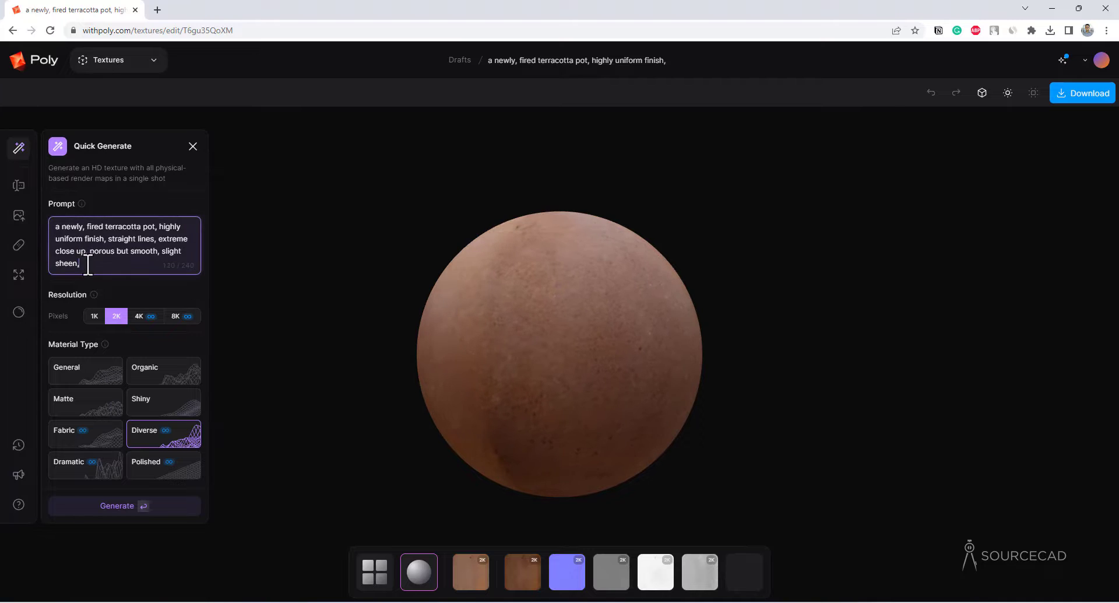
key(ctrl+a)
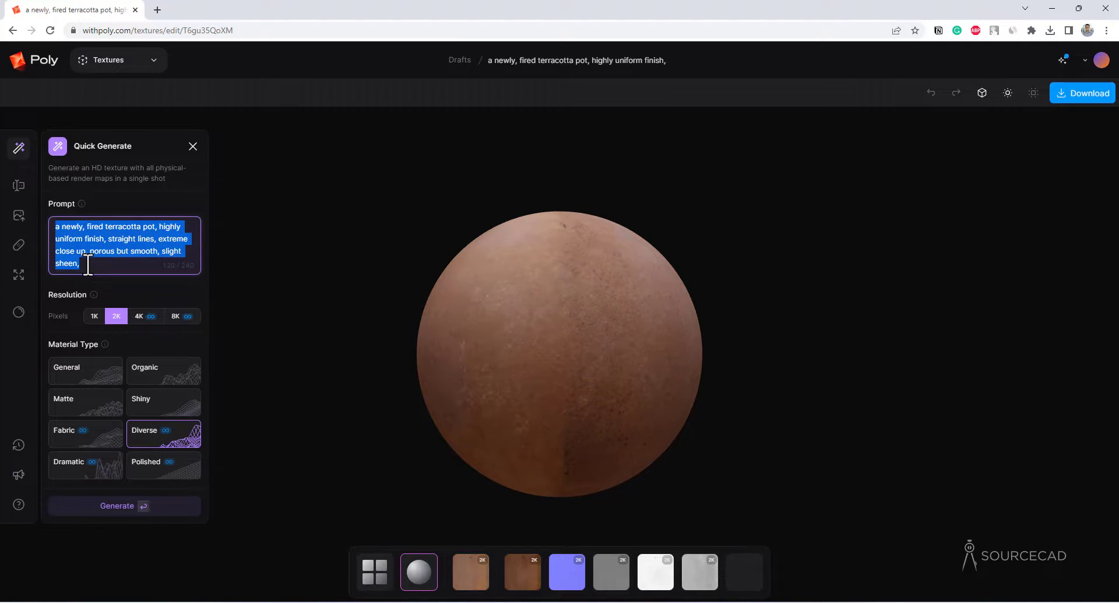
key(BackSpace)
text(b)
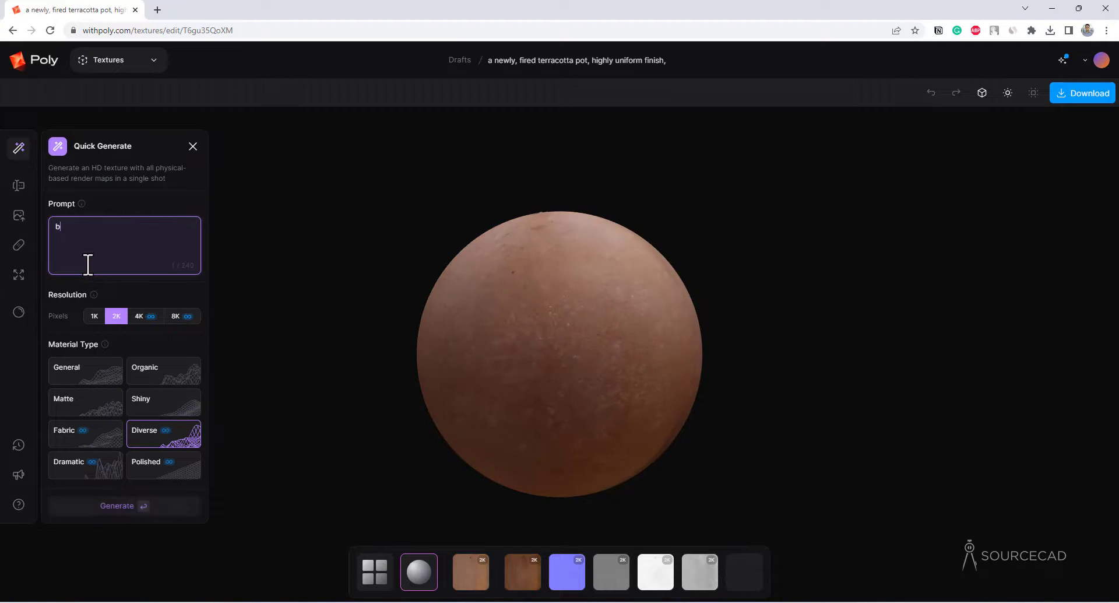
text(lack leather, fine texture)
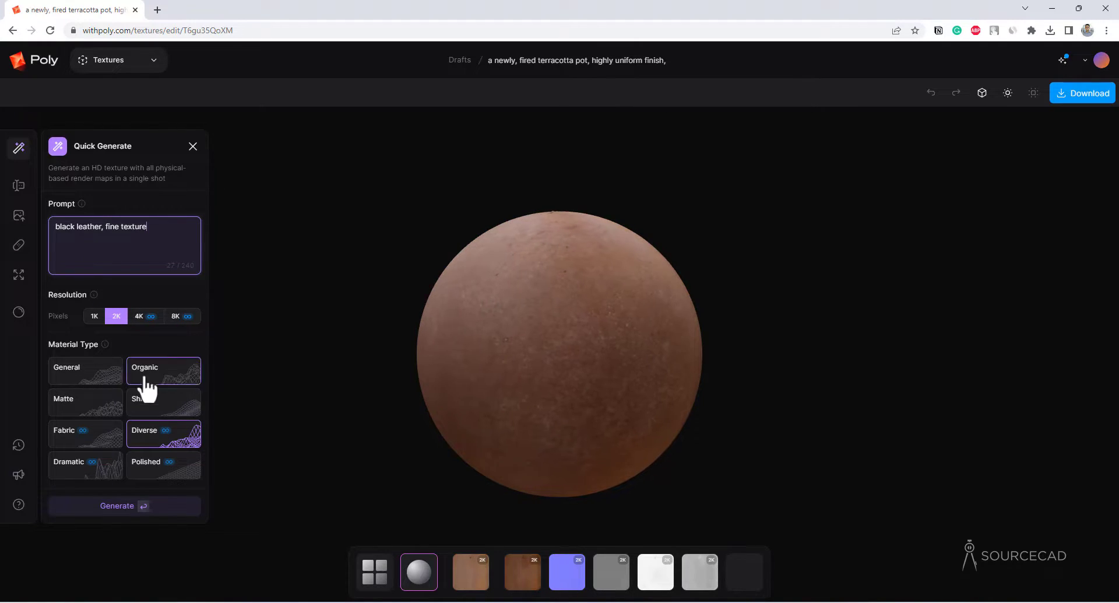
click(169, 469)
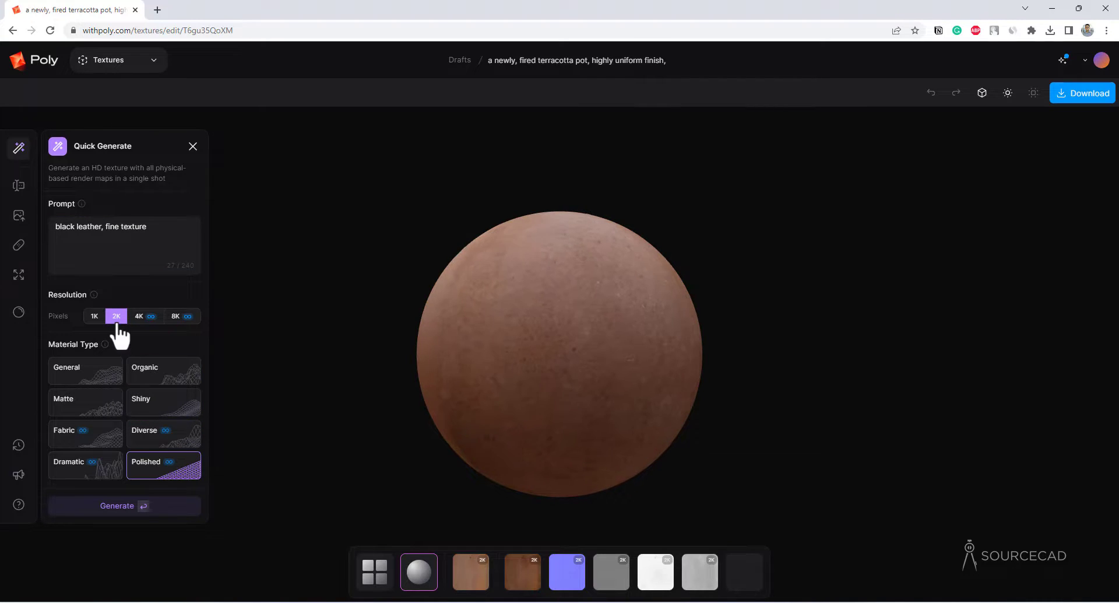
Generate black leather textures, refining the prompt with "smaller details" and finally to "black leather, grainy small pattern, fine textured"
click(118, 507)
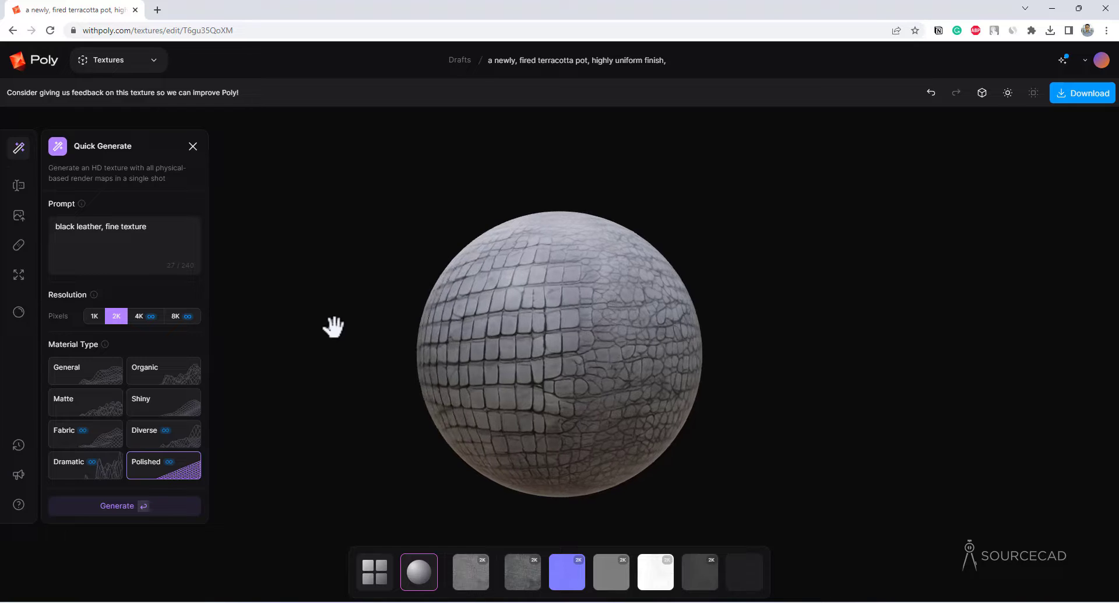
click(166, 230)
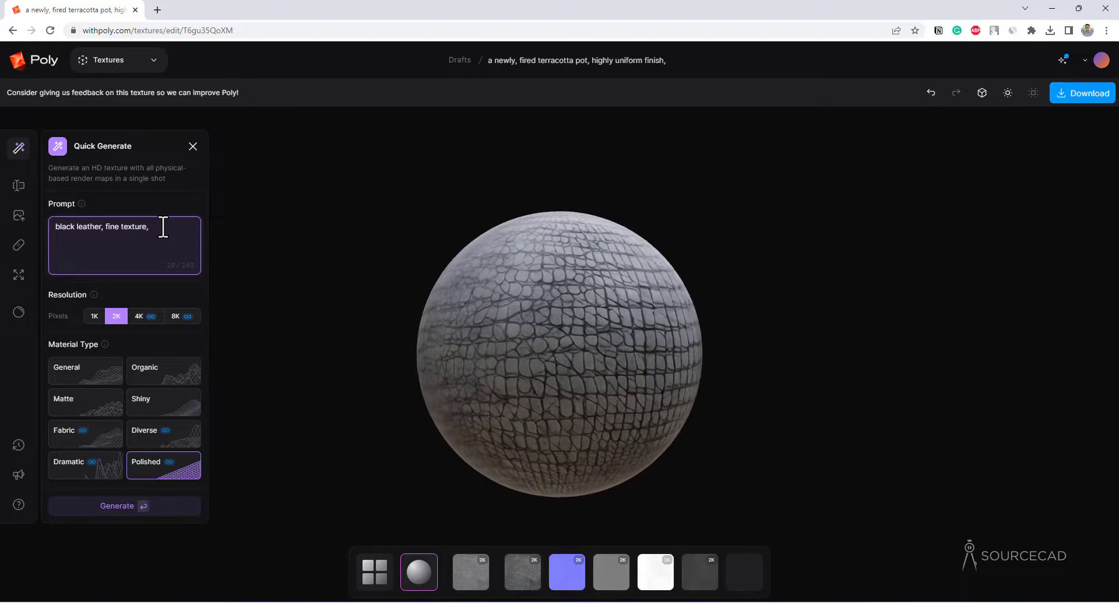
text(, smaller details)
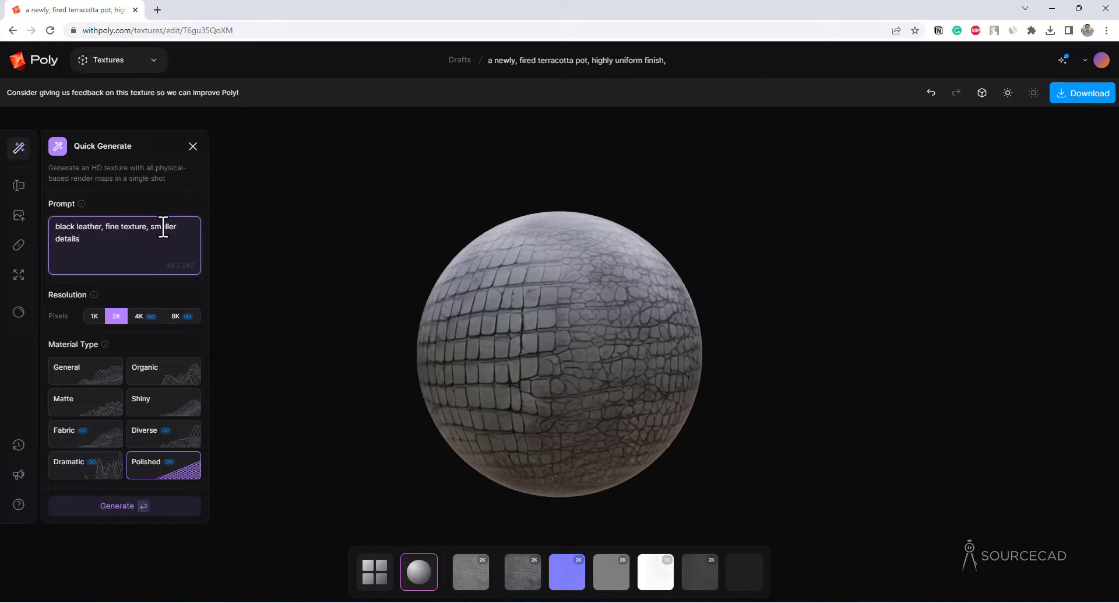
click(113, 507)
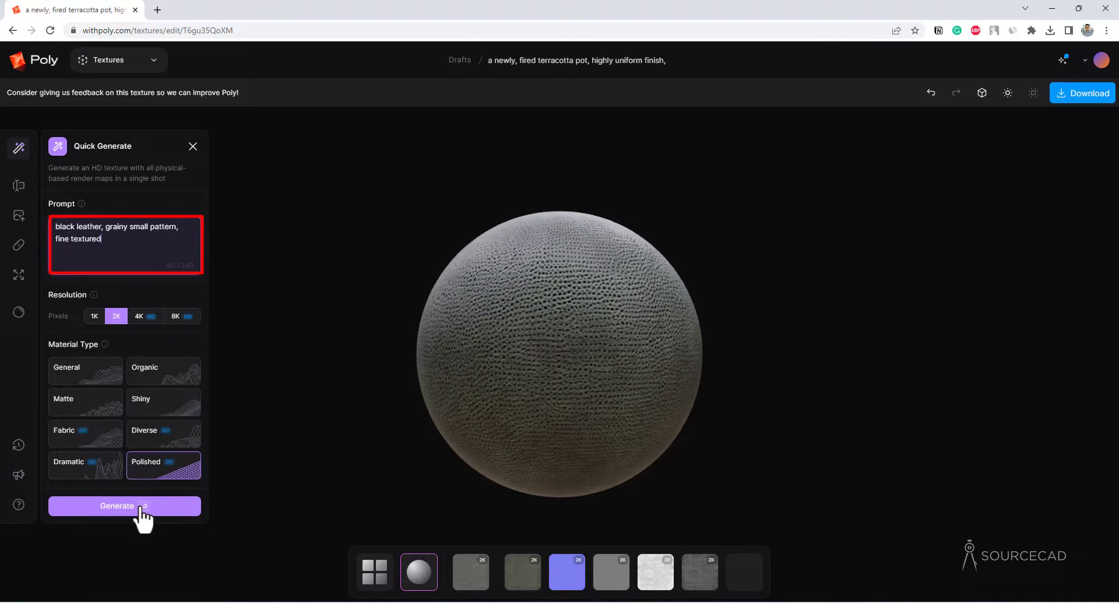
click(141, 506)
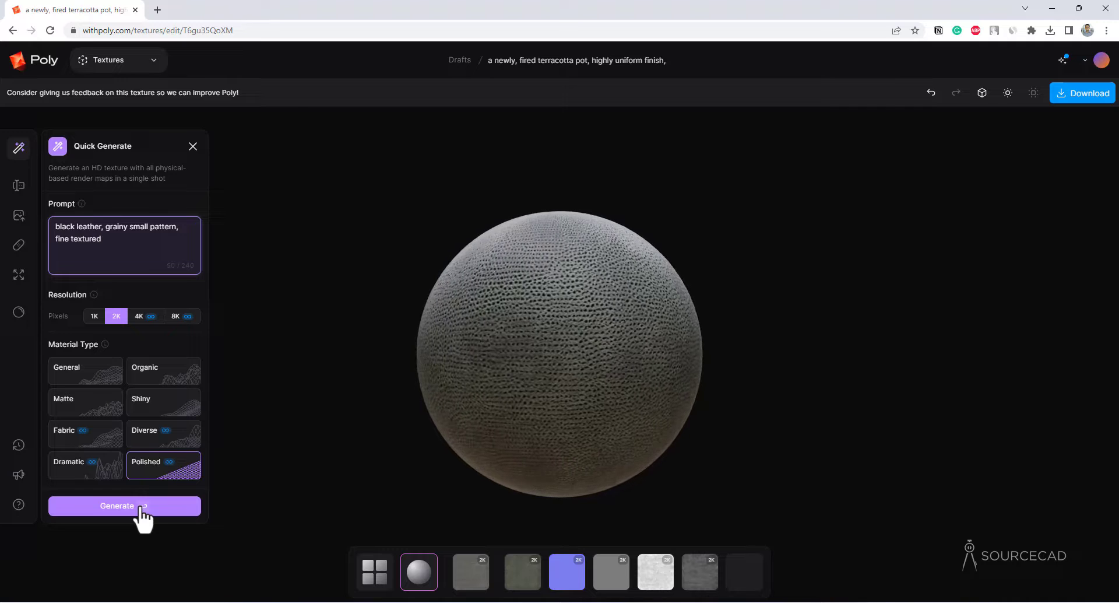
Export the generated leather texture maps as a JPG (8-bit) zip and open the downloaded archive
click(1066, 96)
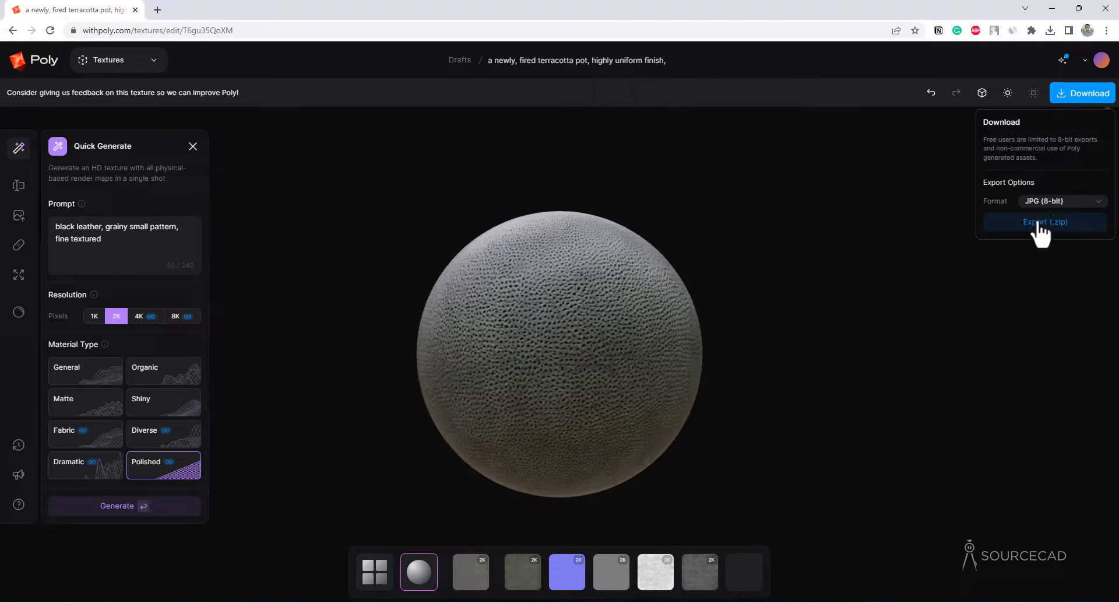
click(1046, 221)
click(928, 61)
Copy the Poly texture folder from the archive to the Desktop, keeping both versions of all files with the same names
drag(230, 111, 1118, 379)
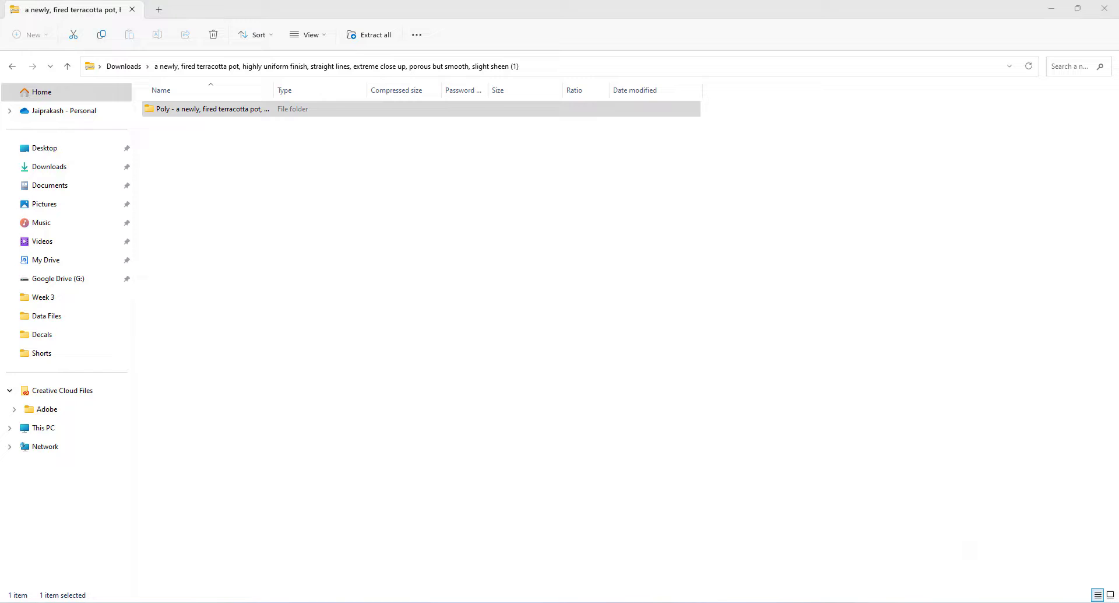
drag(214, 110, 1118, 327)
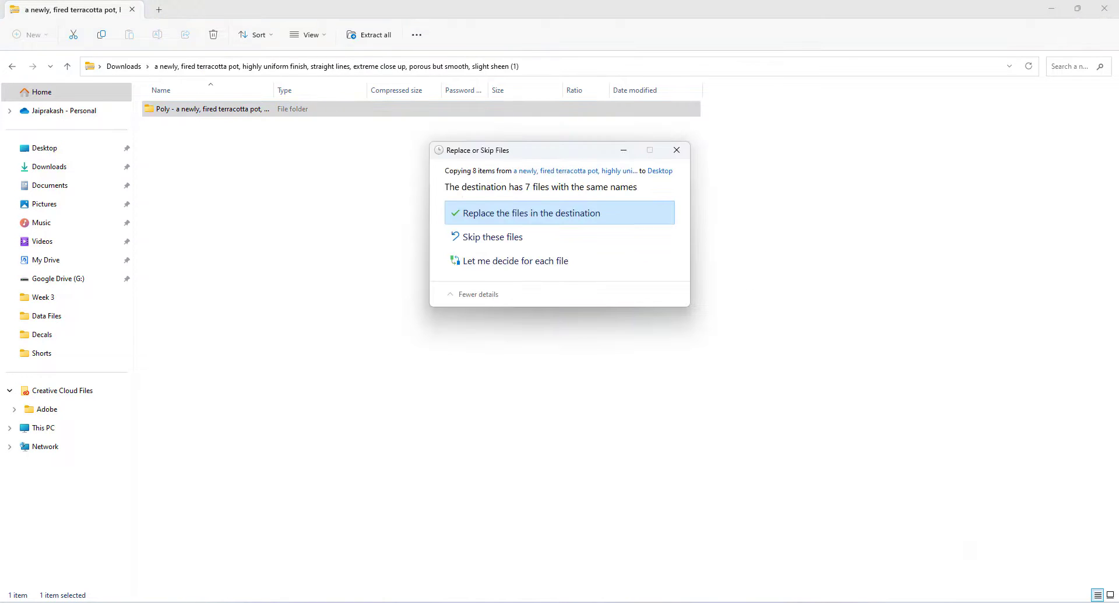
click(496, 267)
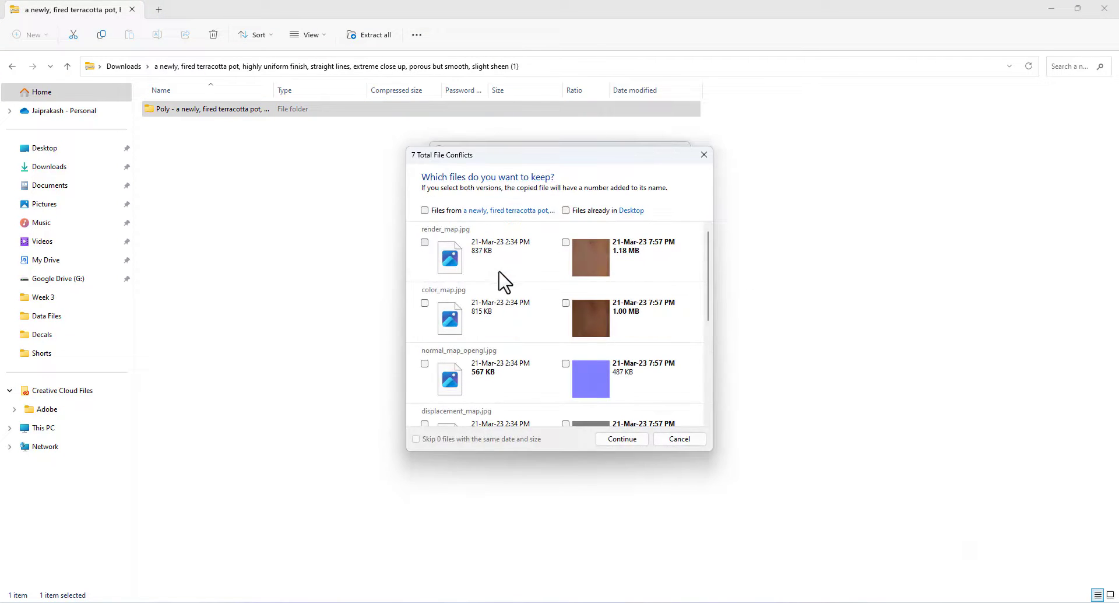
click(424, 211)
click(566, 210)
click(632, 442)
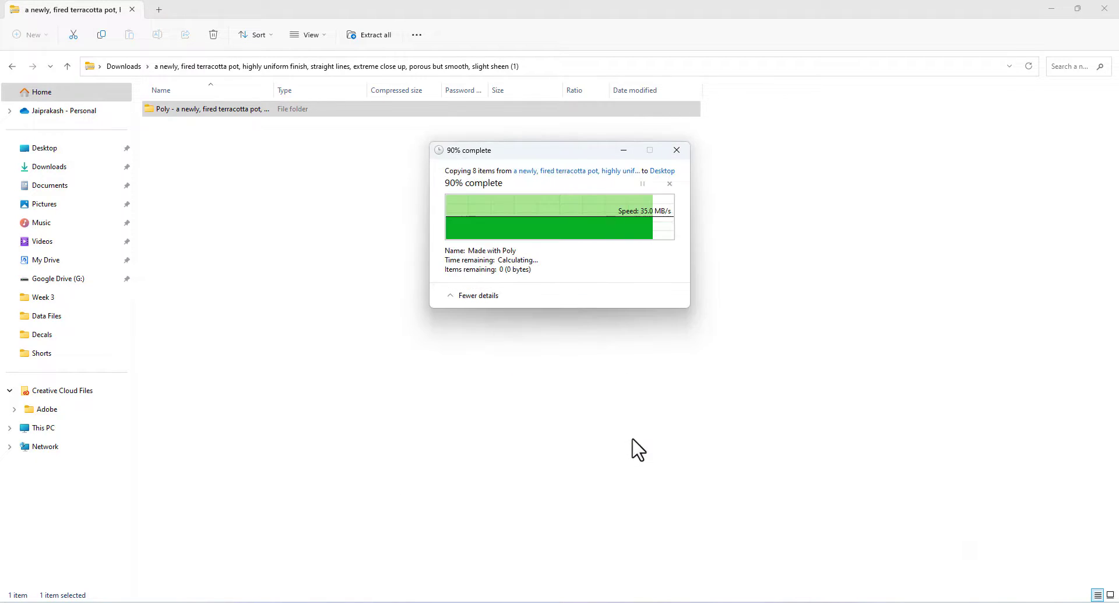
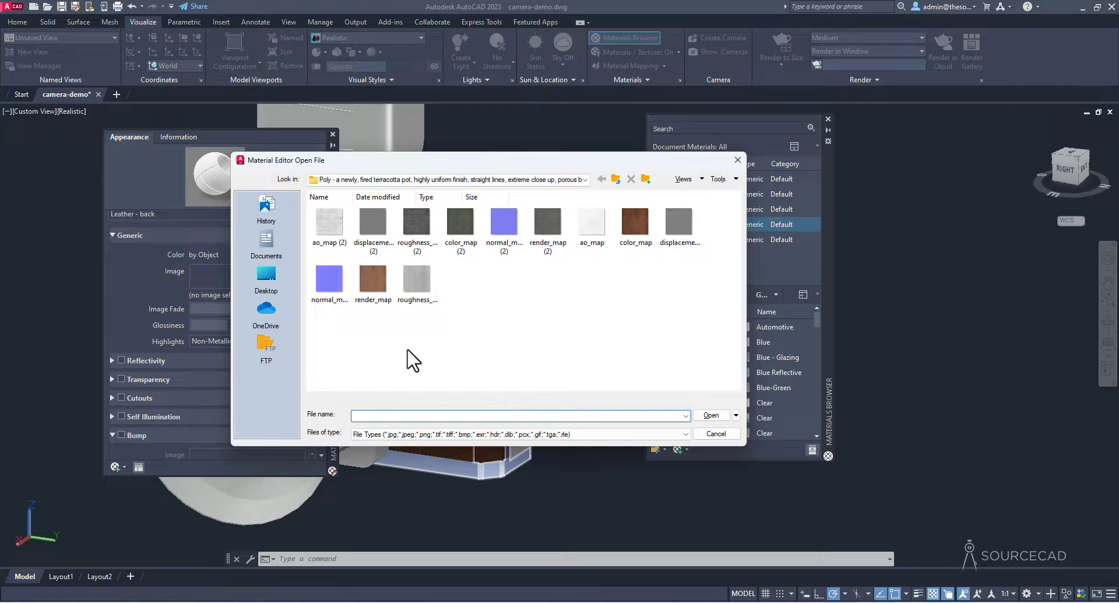
Set the Leather - back material's image to color_map (2) and enable Bump with the displacement_map (2) image
click(457, 230)
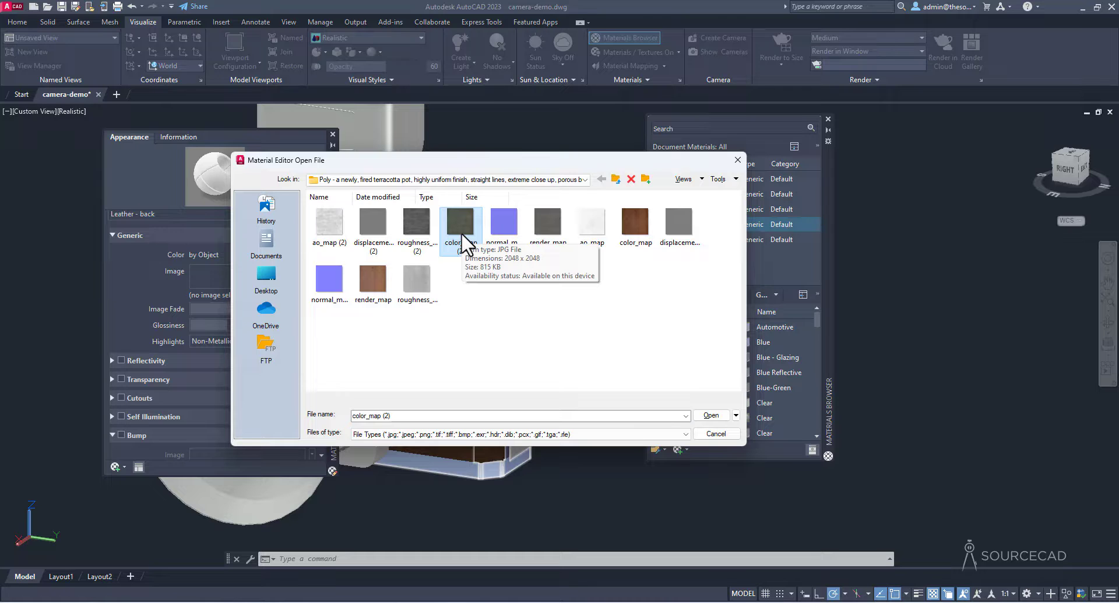
click(712, 416)
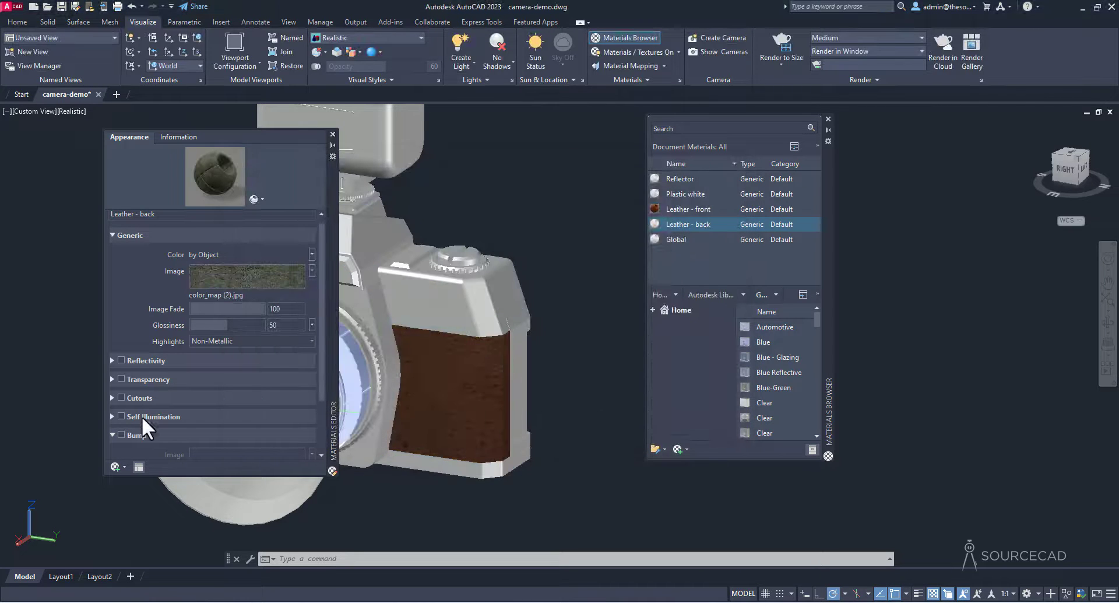
scroll(154, 392, down, 1)
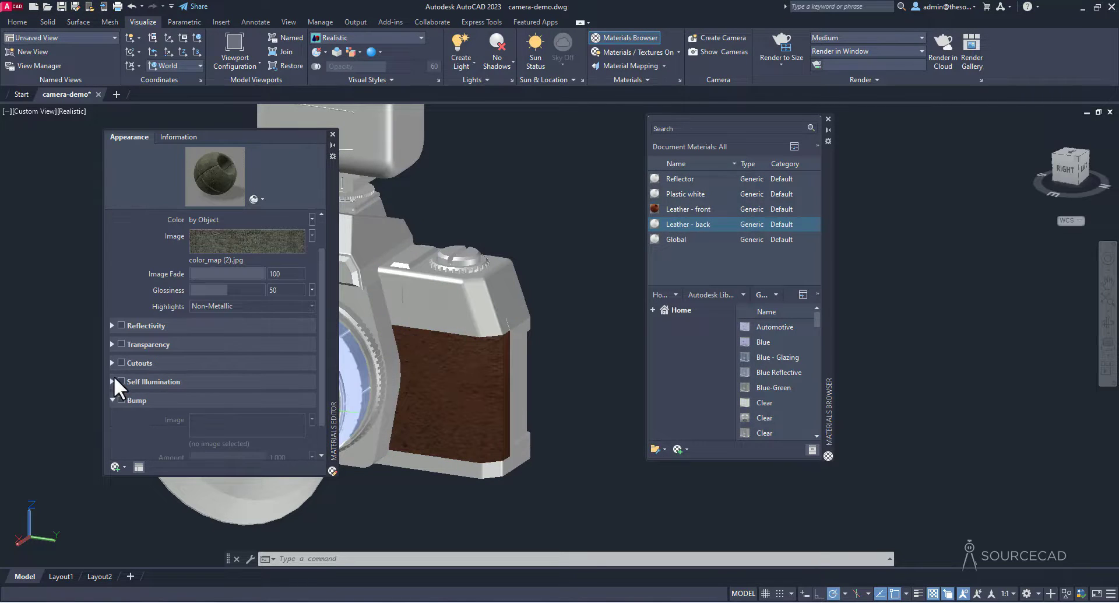
click(120, 400)
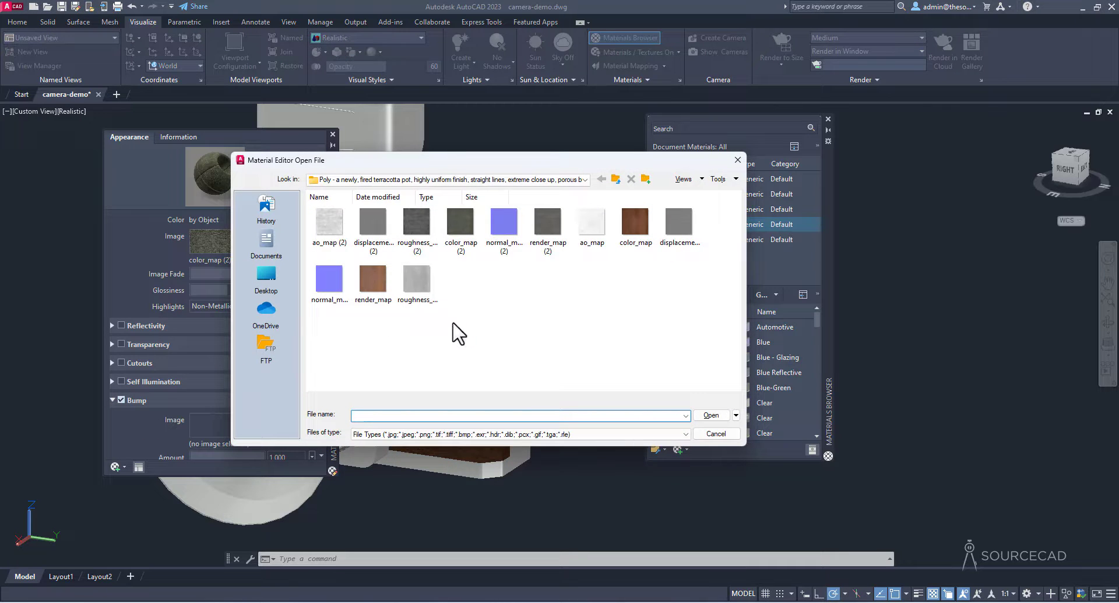
click(372, 229)
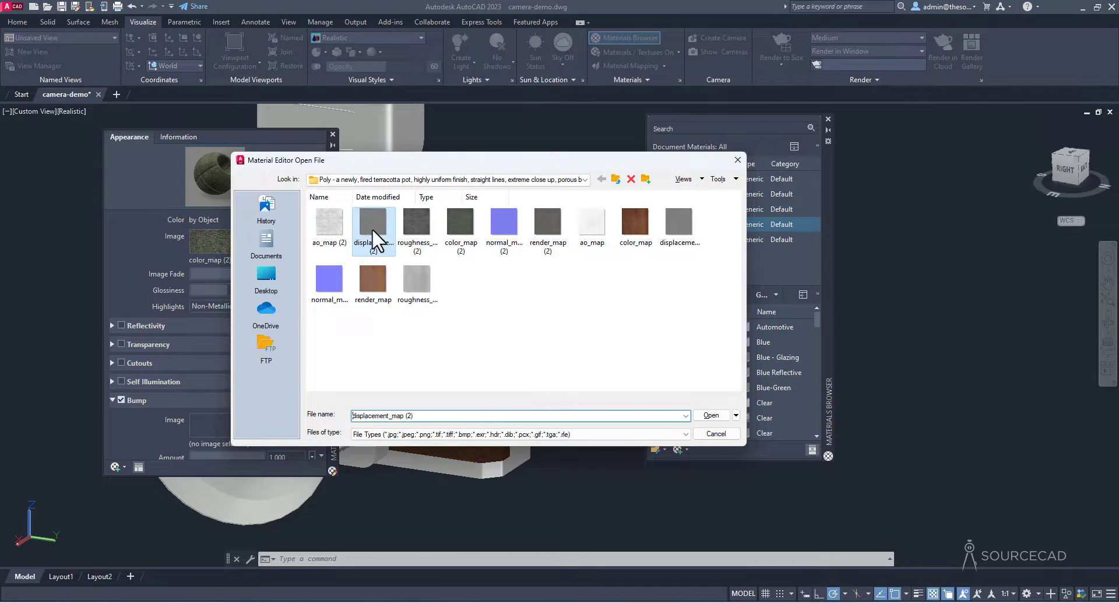
click(722, 416)
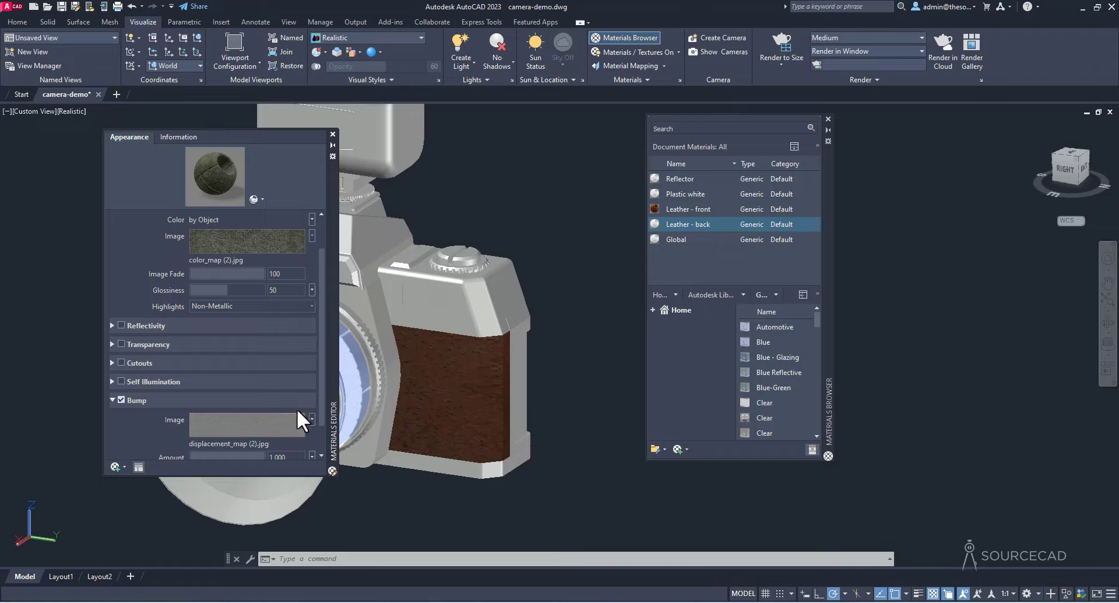
click(333, 134)
Select the extruded surface forming the camera's back leather panels and assign the Leather - back material to it
shift+middle_drag(350, 245, 320, 352)
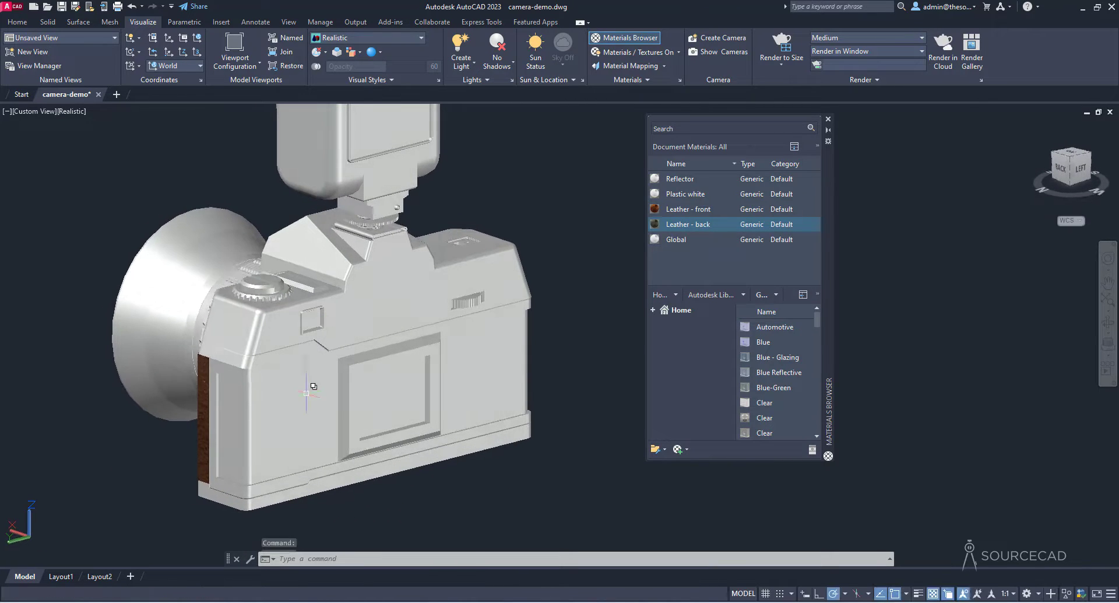
click(288, 405)
click(278, 403)
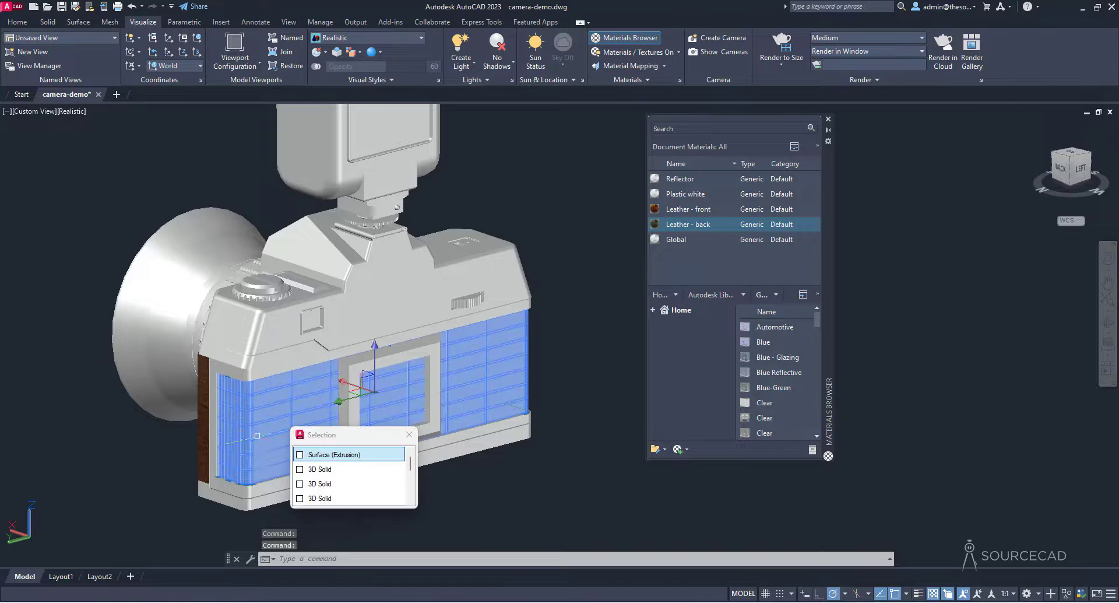
click(334, 453)
right_click(680, 223)
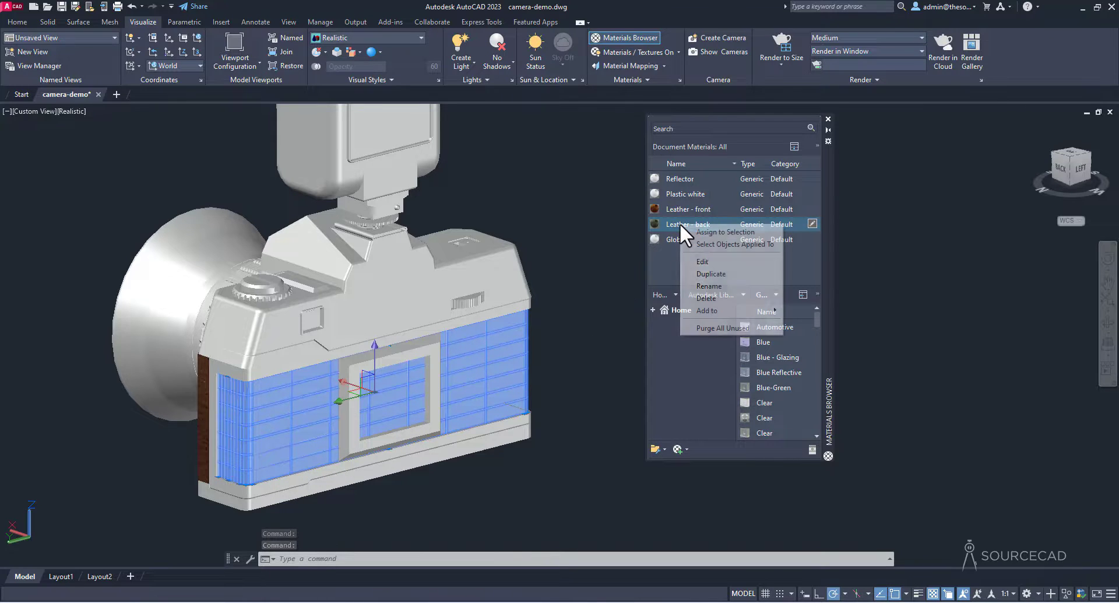
click(721, 231)
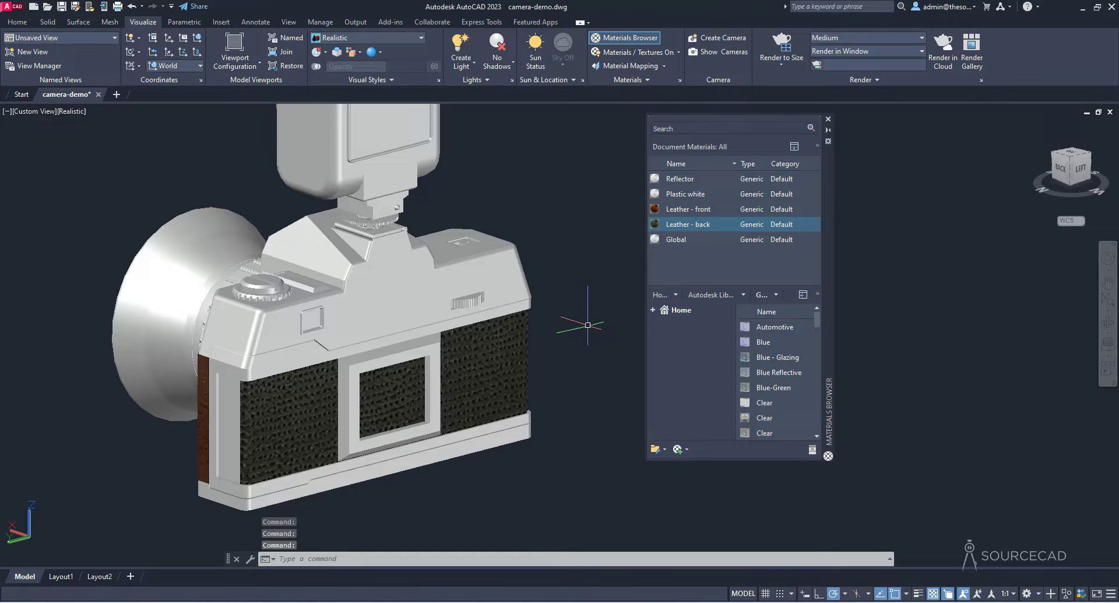
shift+middle_drag(583, 285, 552, 312)
click(192, 367)
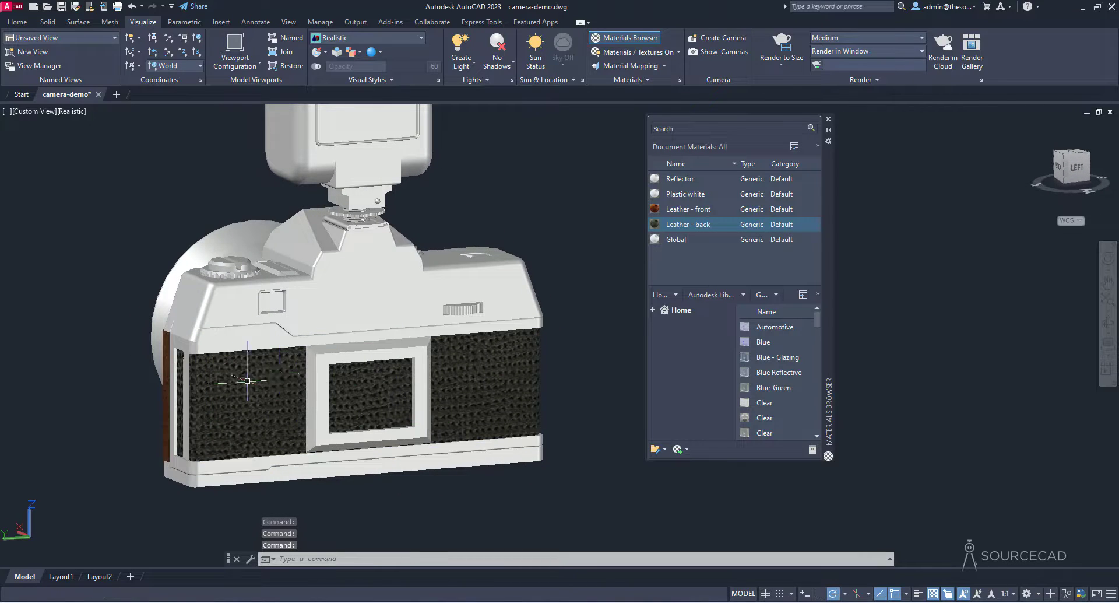
Set the sample size of the Leather - back color image to 10 wide by 10 high
scroll(308, 392, up, 5)
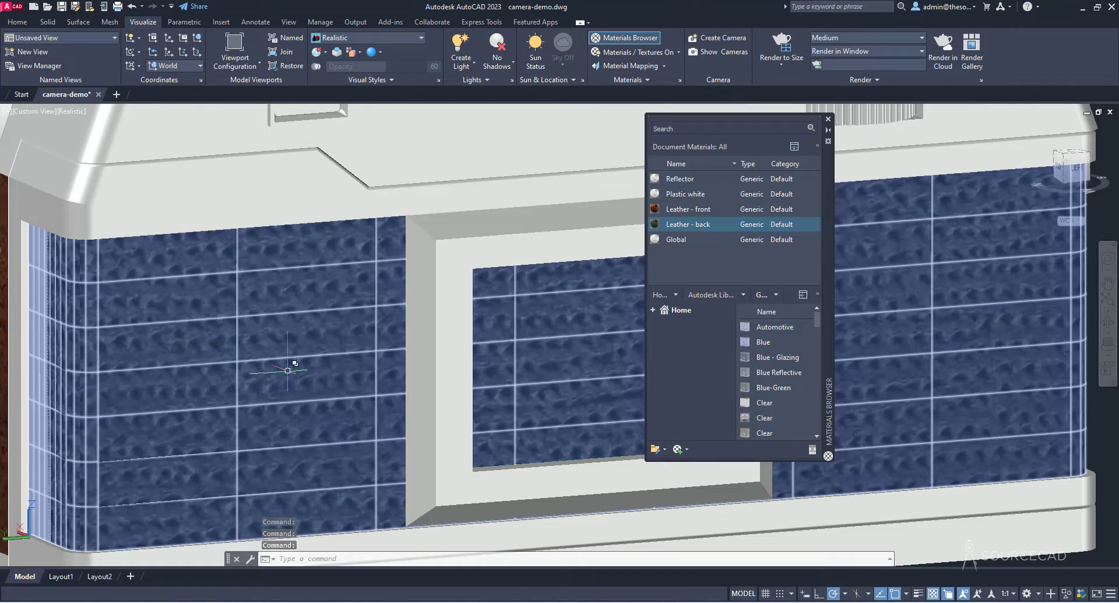
scroll(280, 373, down, 5)
shift+middle_drag(173, 372, 353, 377)
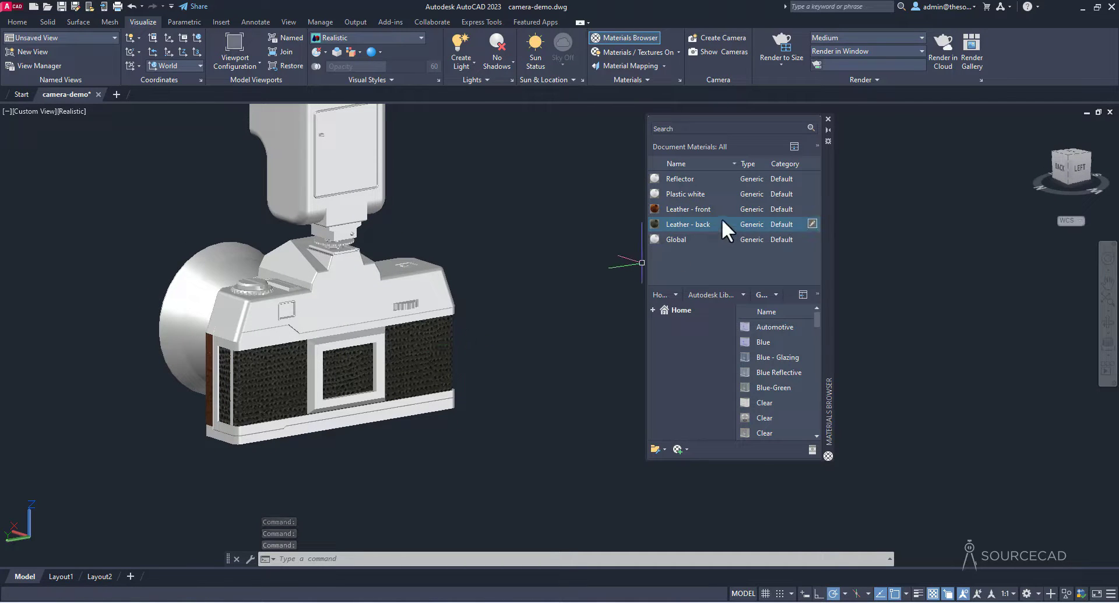
click(811, 224)
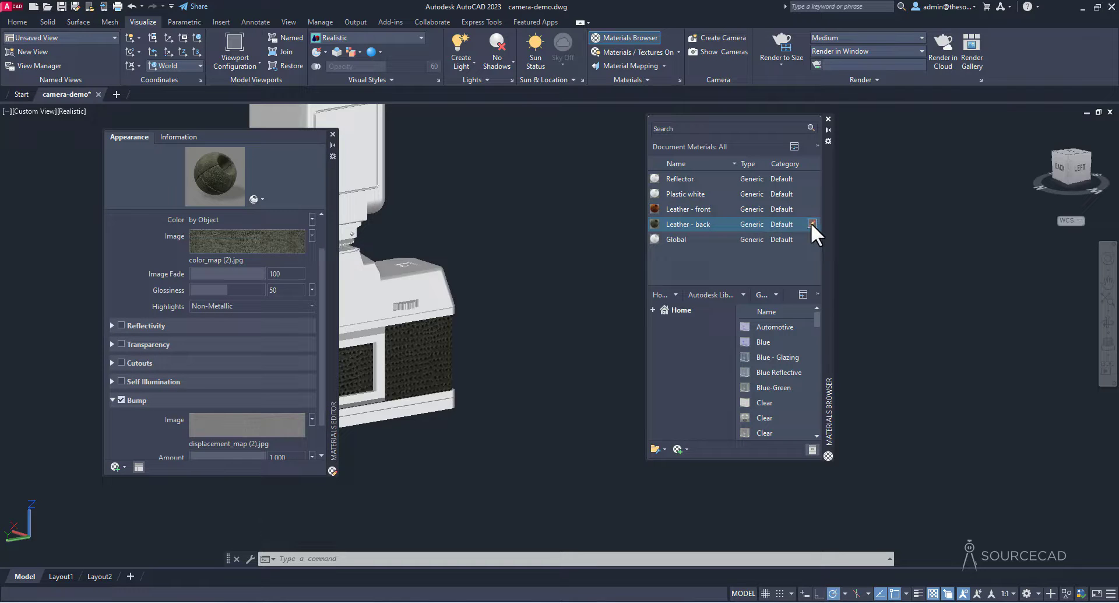
click(229, 240)
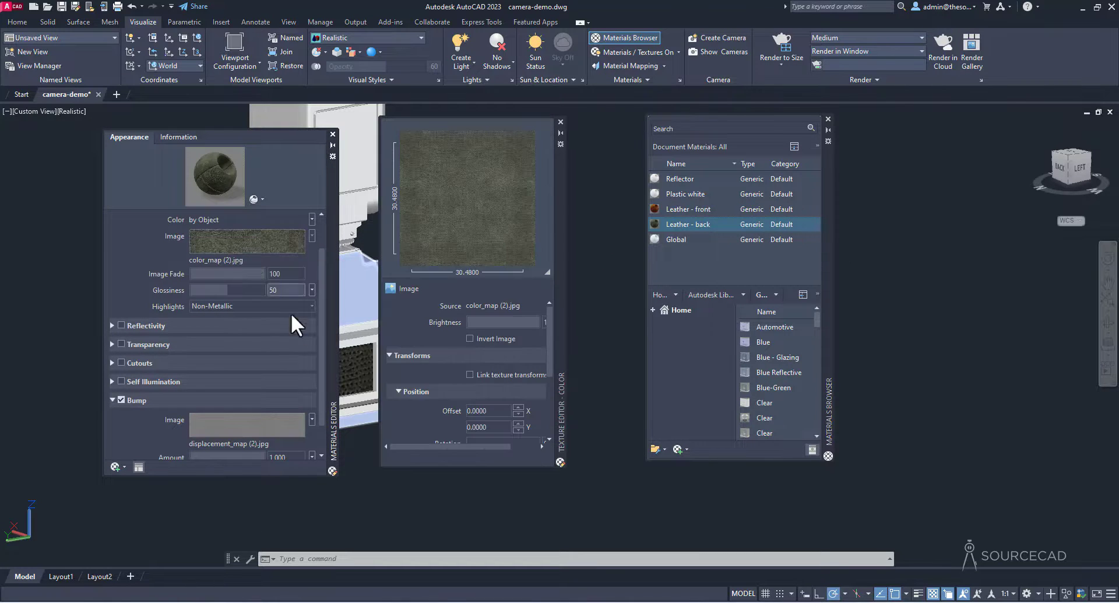
scroll(432, 387, down, 3)
double_click(495, 360)
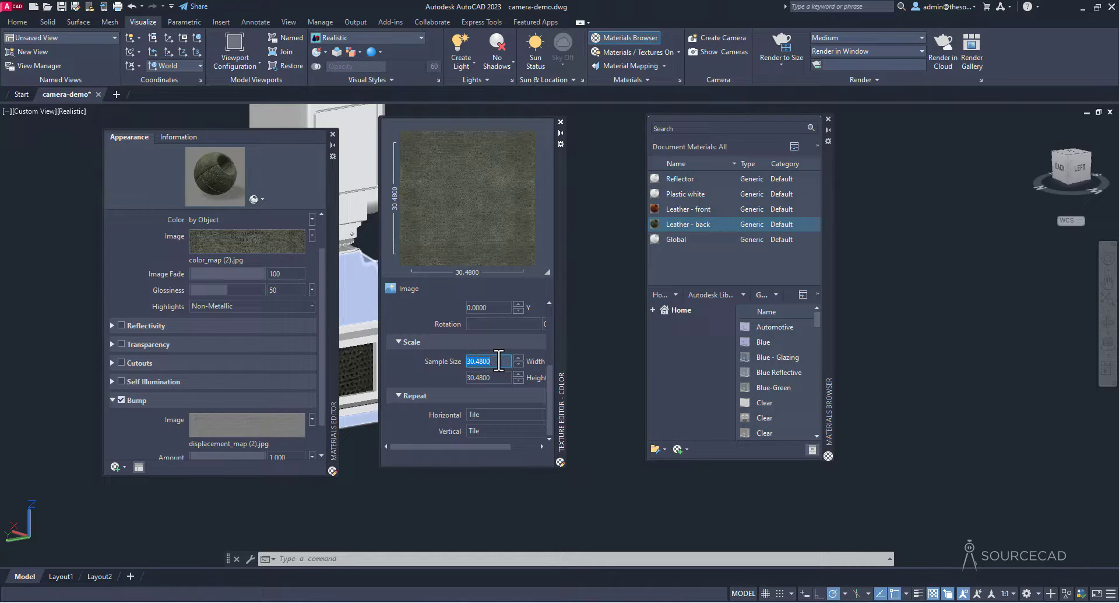
key(Tab)
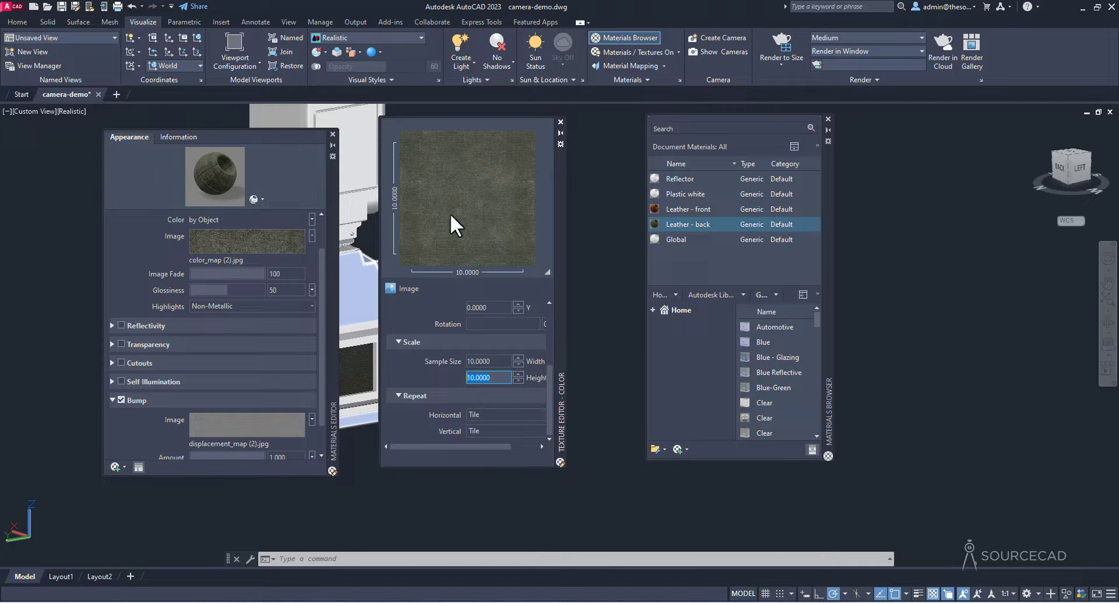
click(561, 121)
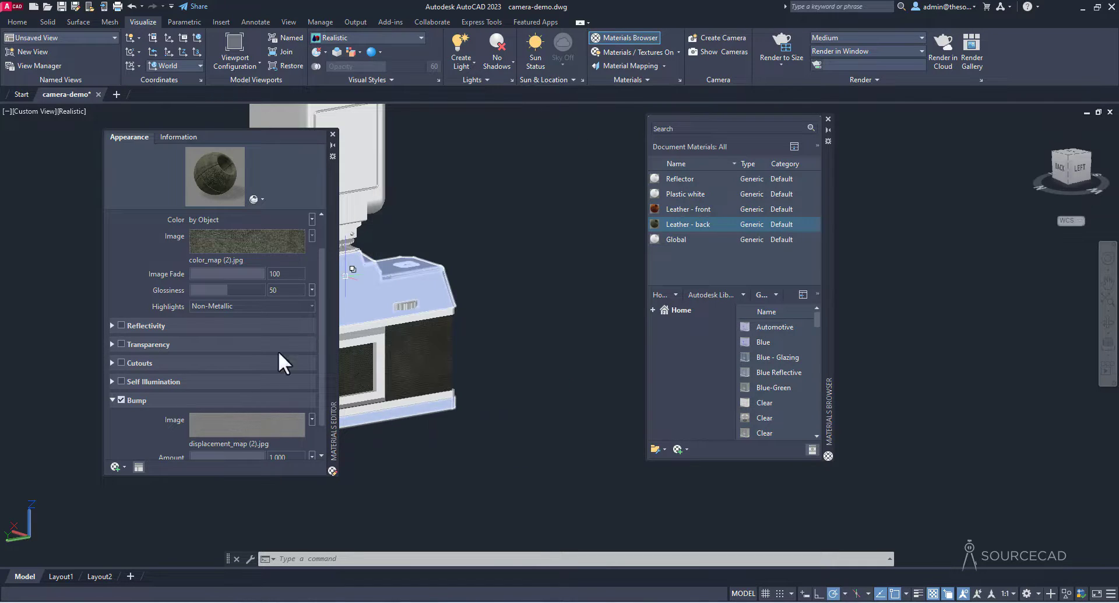
Set the sample size of the Leather - back bump image to 10 by 10 and close the material's editors
click(240, 425)
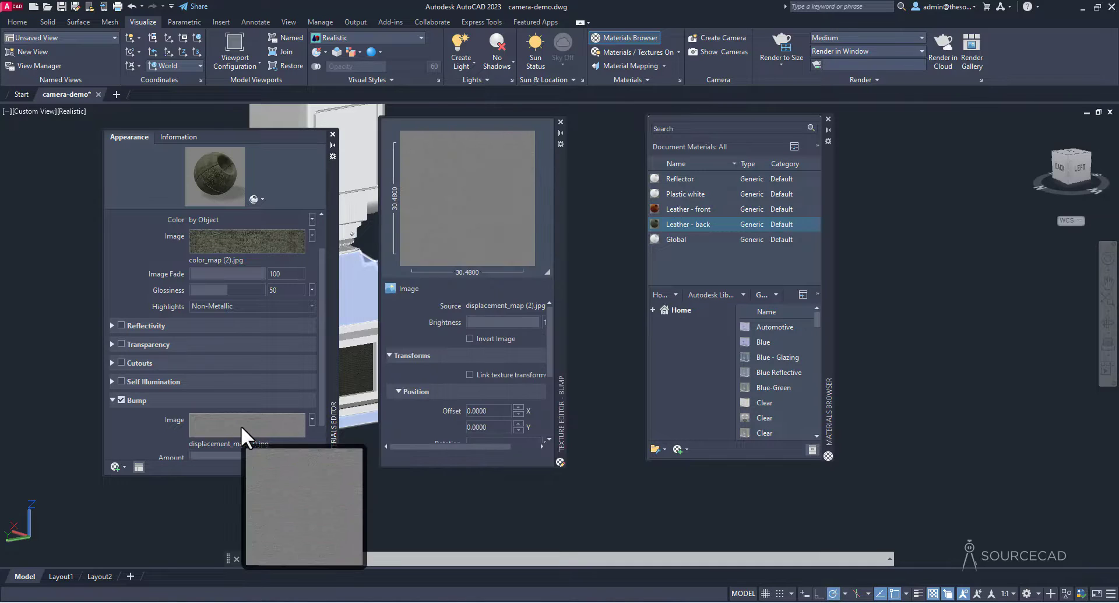
double_click(489, 375)
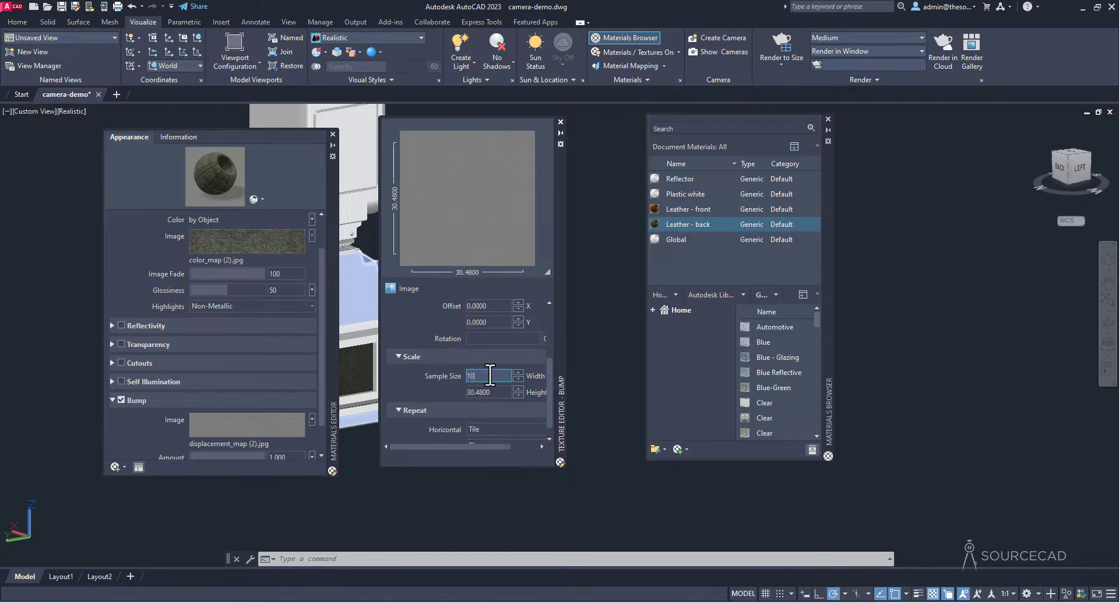
key(Tab)
text(10)
key(Return)
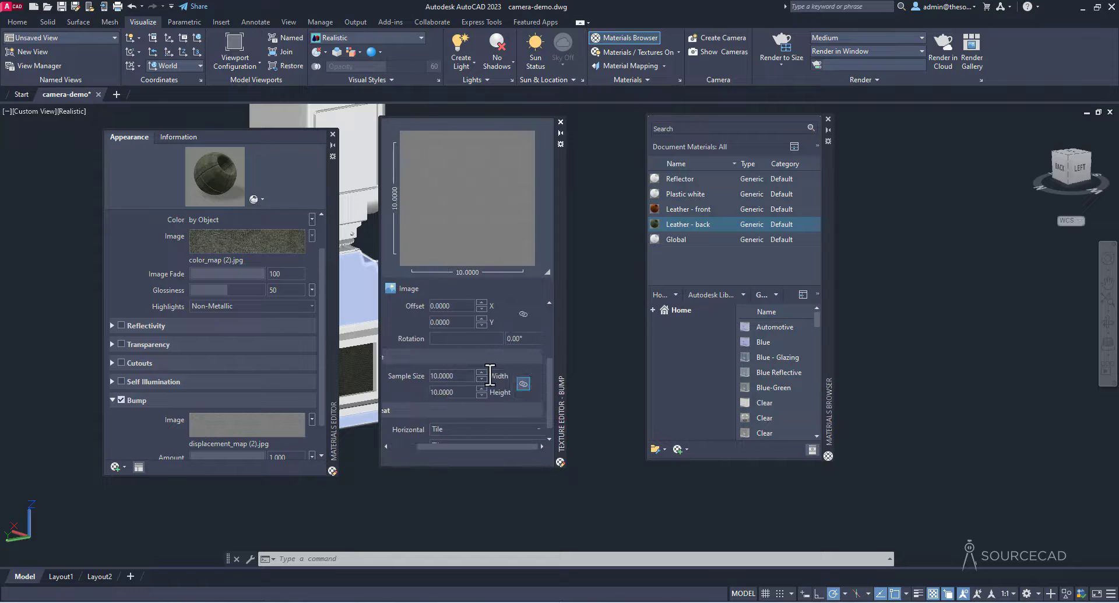
click(560, 122)
click(332, 134)
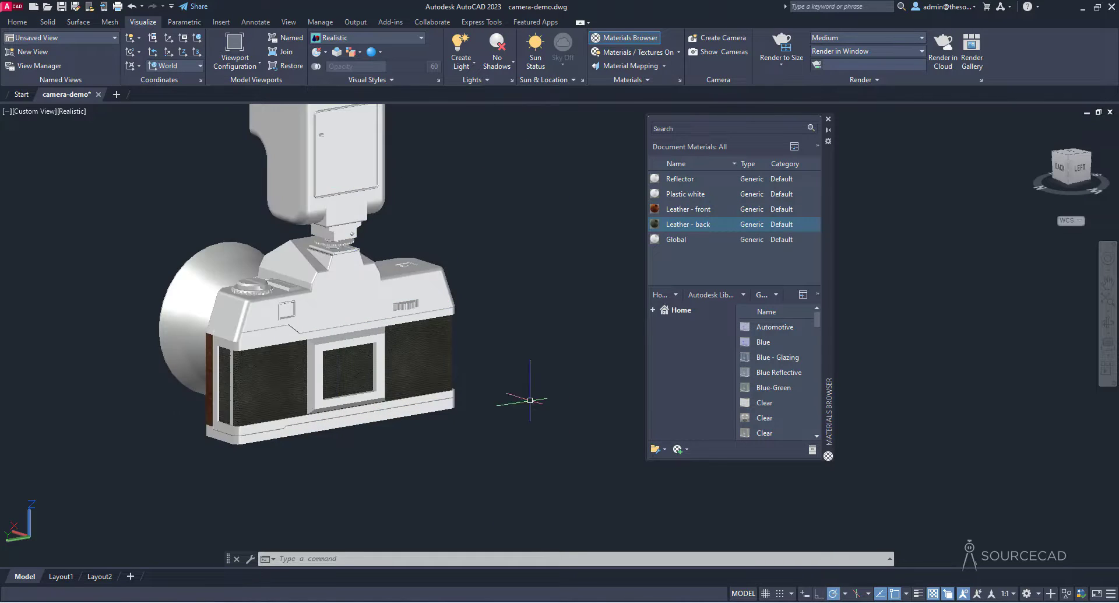
scroll(257, 391, up, 5)
scroll(421, 466, down, 3)
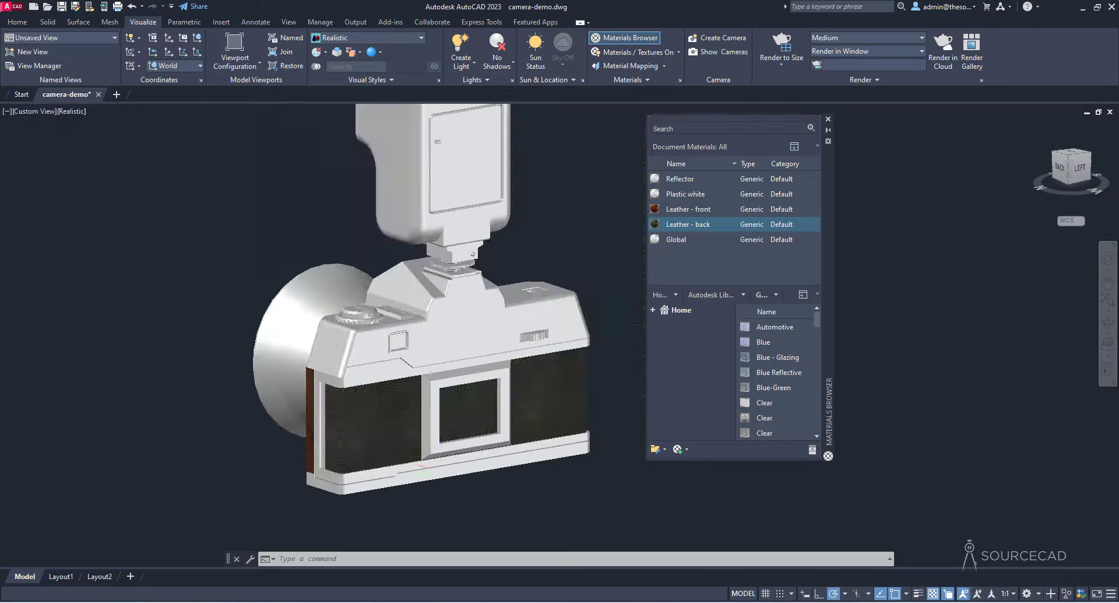
shift+middle_drag(493, 478, 519, 291)
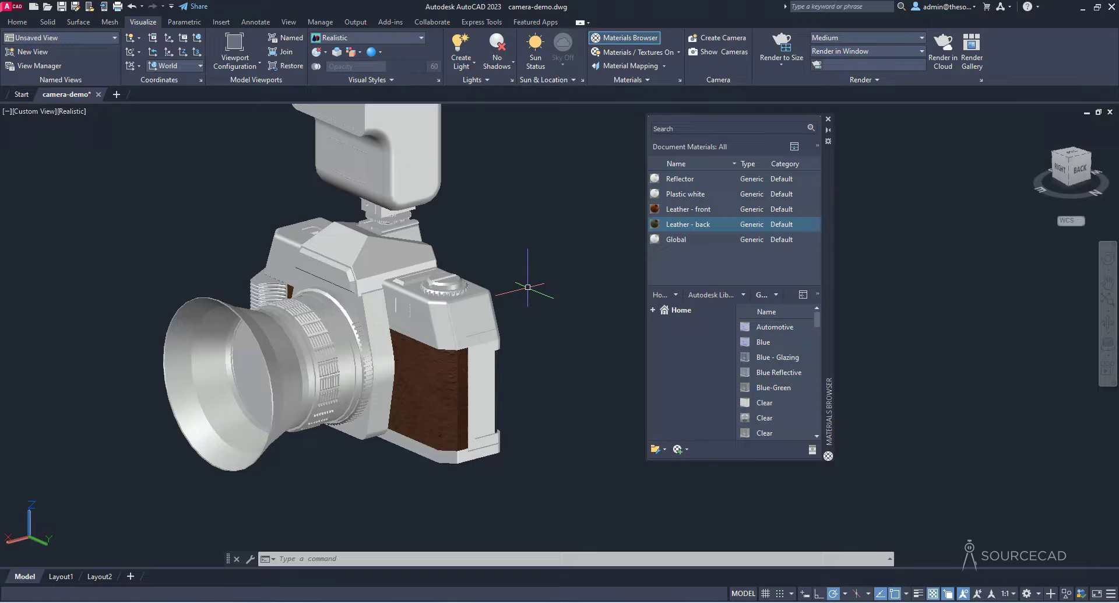
Expand the Home and Autodesk library tree in the Materials Browser to view its material categories
click(653, 309)
click(665, 333)
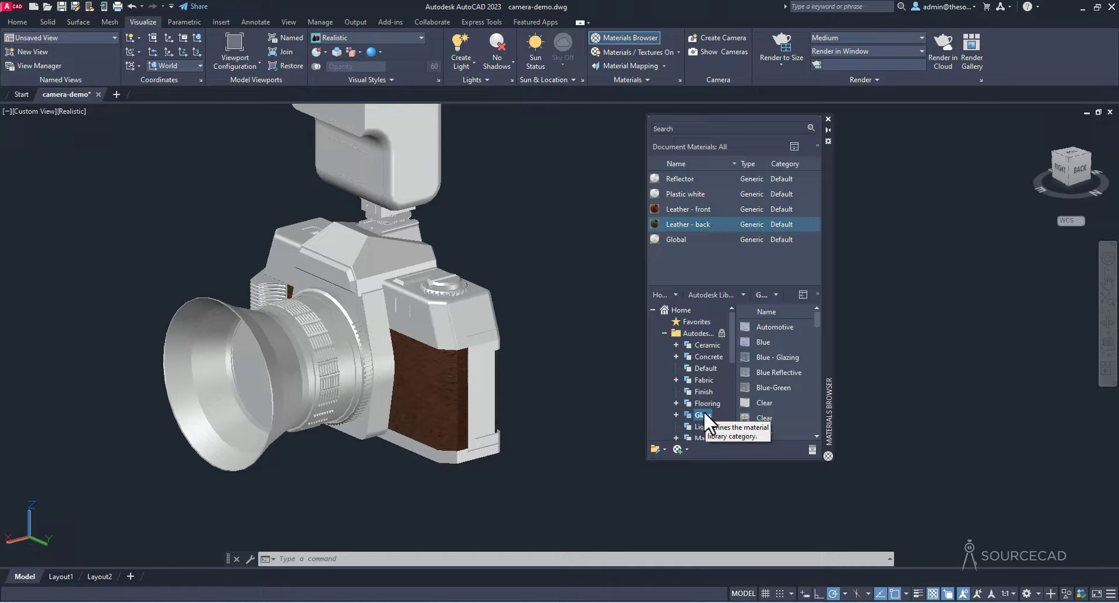
Switch to Poly in the browser, clear the leather search and search the texture gallery for white porcelain
click(635, 600)
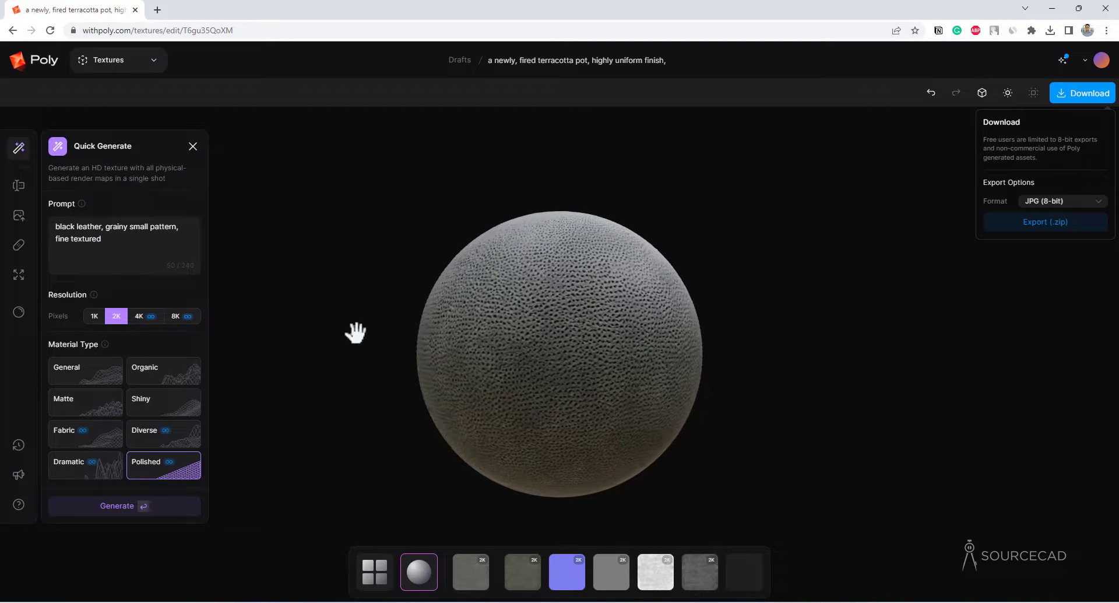
key(alt+Left)
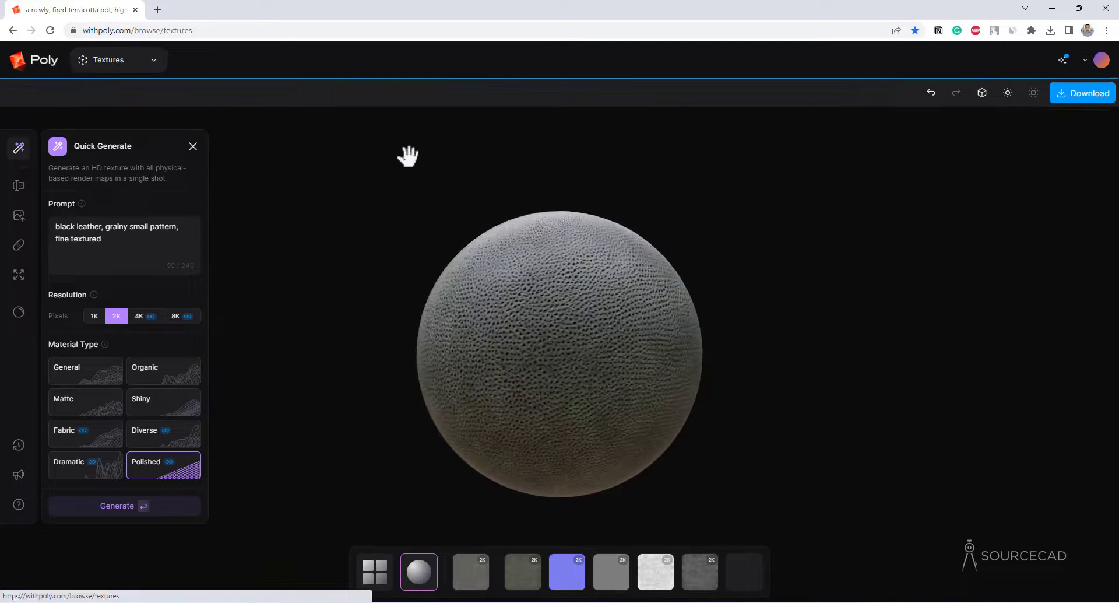
click(920, 78)
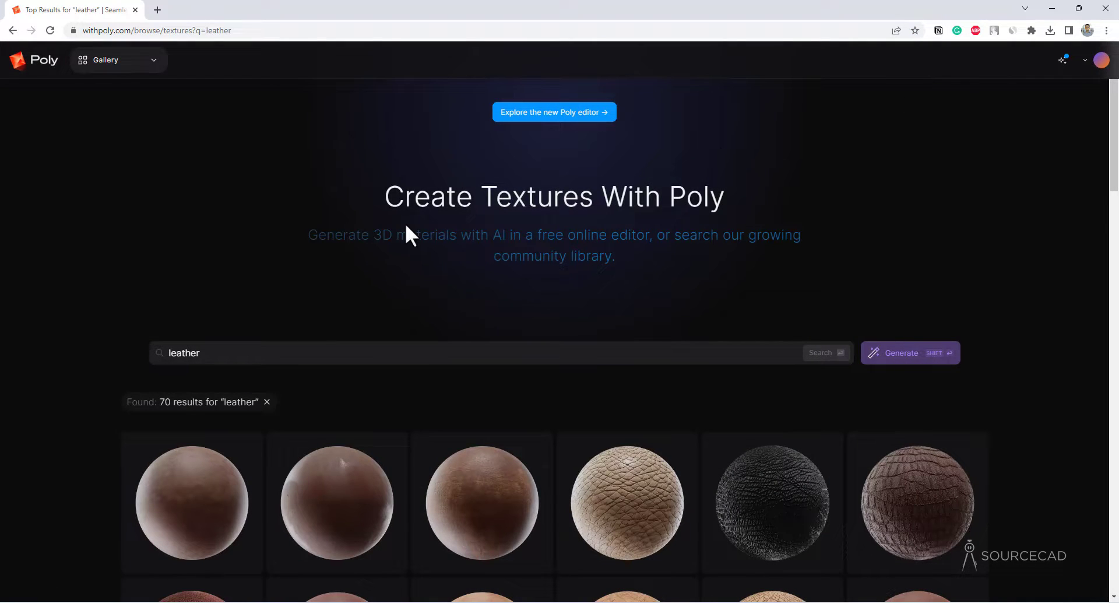
click(267, 402)
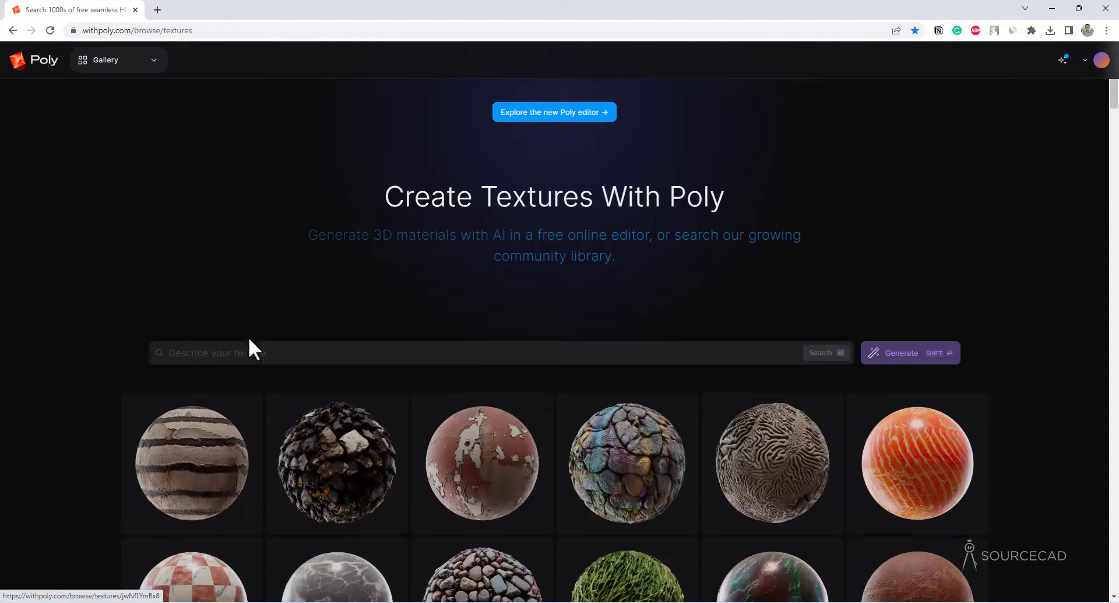
click(318, 354)
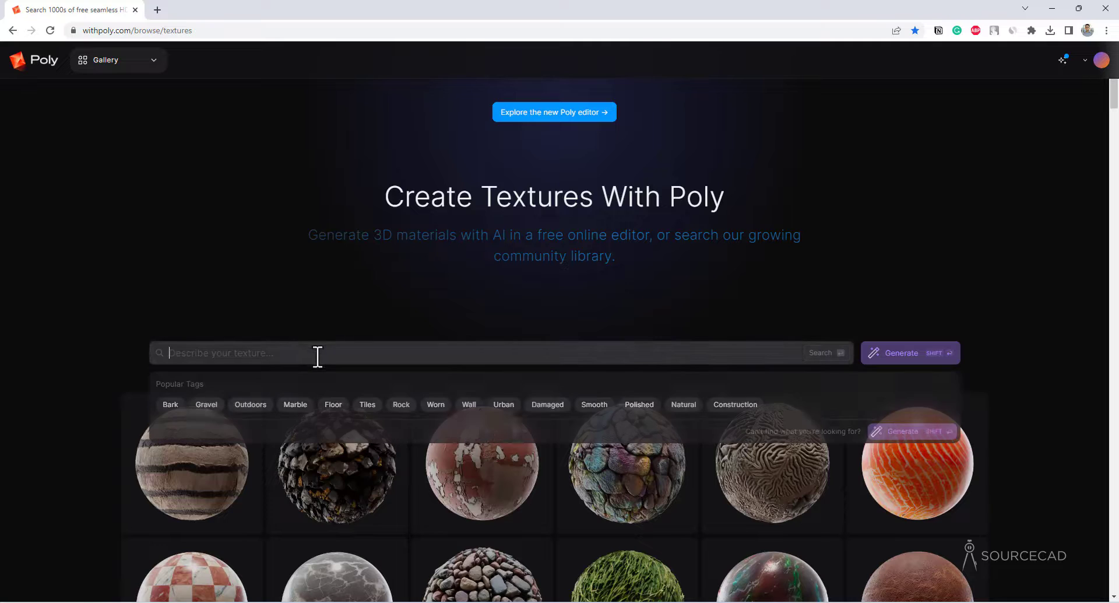
text(white )
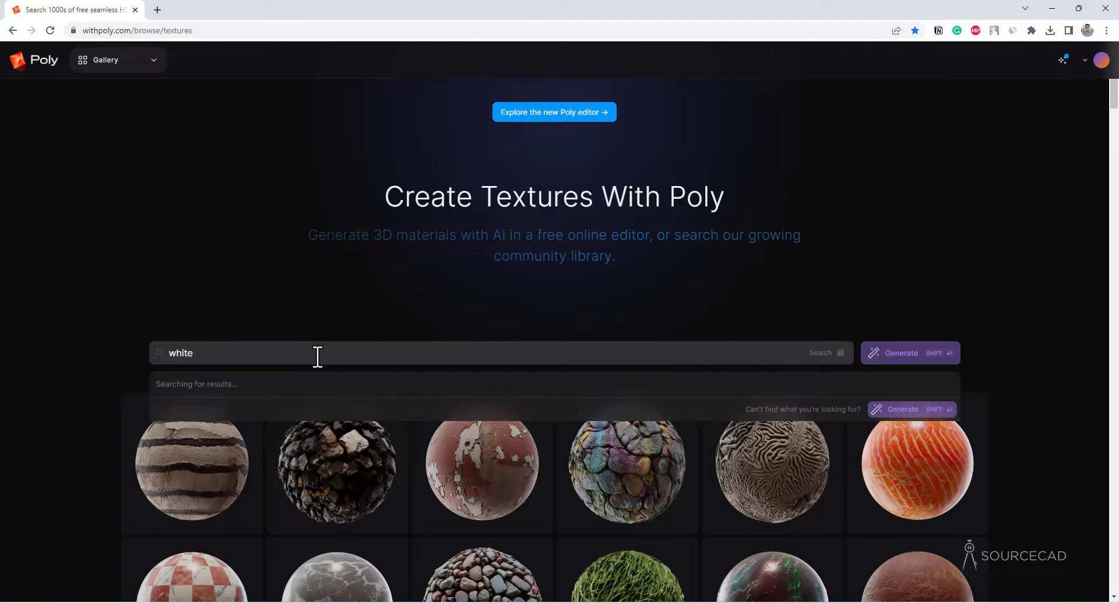
text(porcelain)
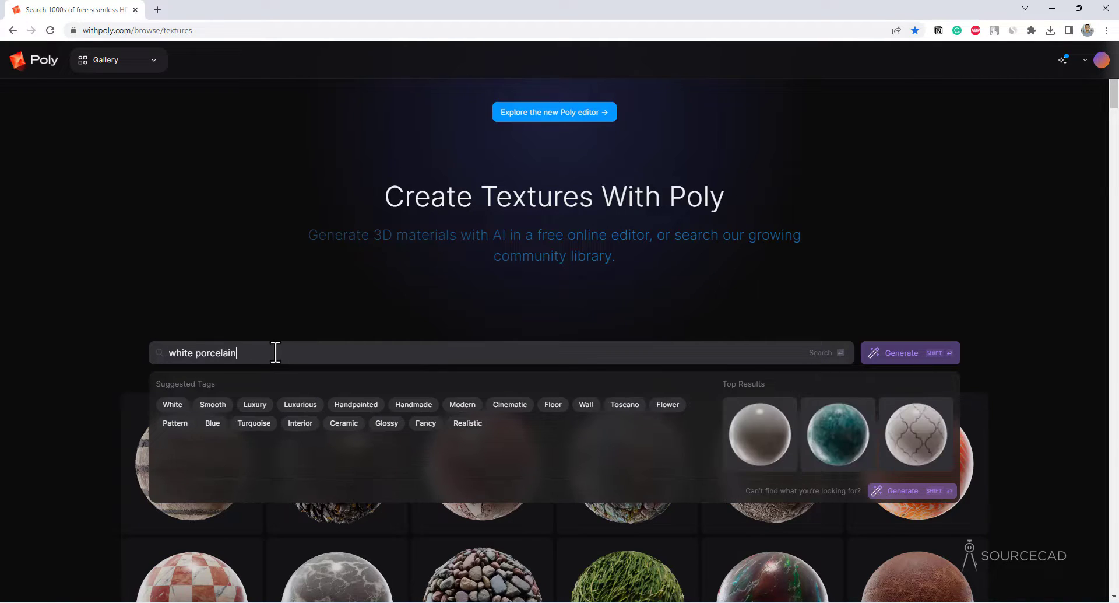
Preview the "white porcelain, close up, glazed, glossy, smooth" texture and open it in the Poly editor
click(759, 434)
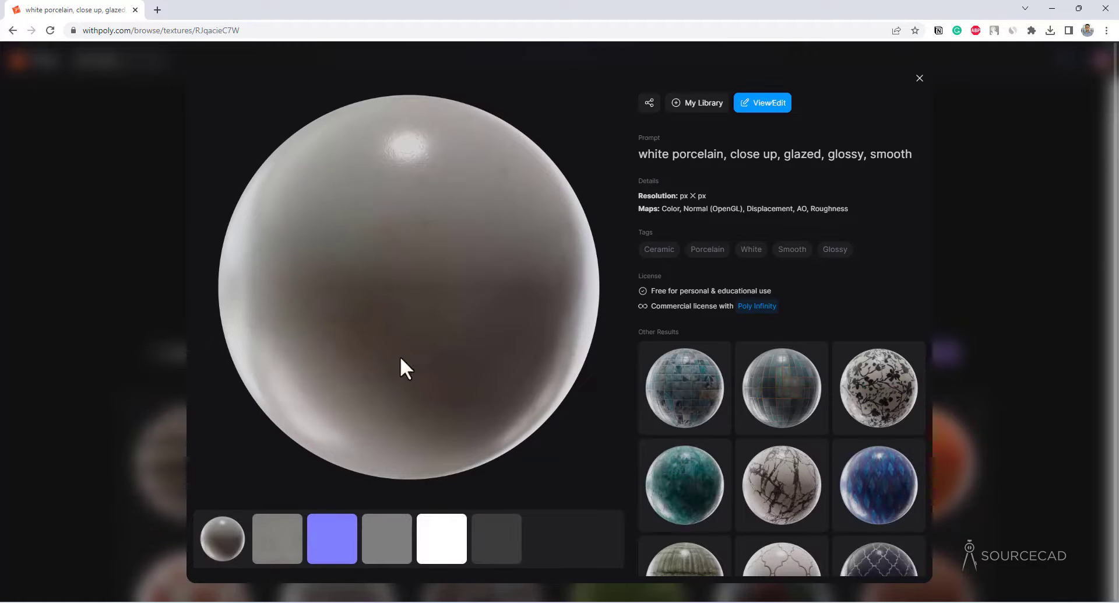
drag(400, 356, 370, 267)
click(776, 107)
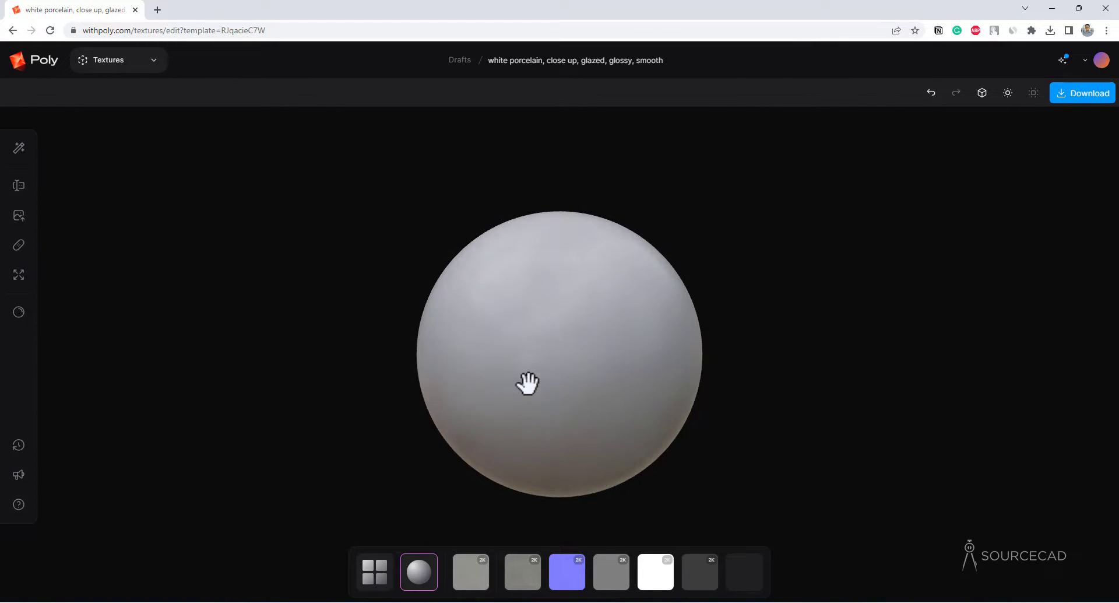
Export the white porcelain texture as a JPG (8-bit) zip, open the downloaded archive and close it again
click(1083, 96)
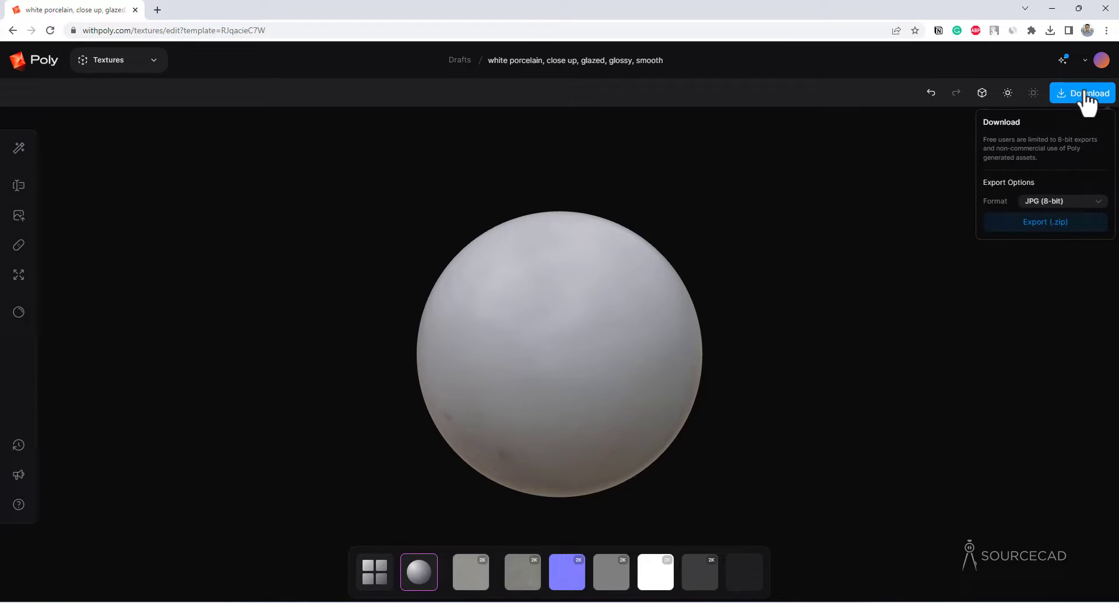
click(1048, 223)
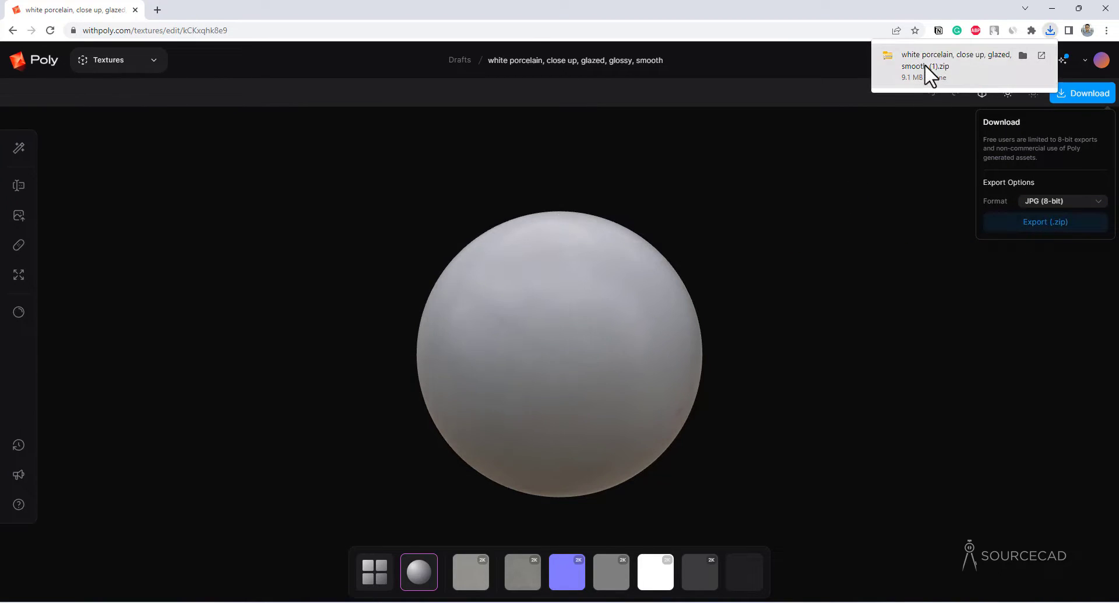
click(926, 73)
click(310, 165)
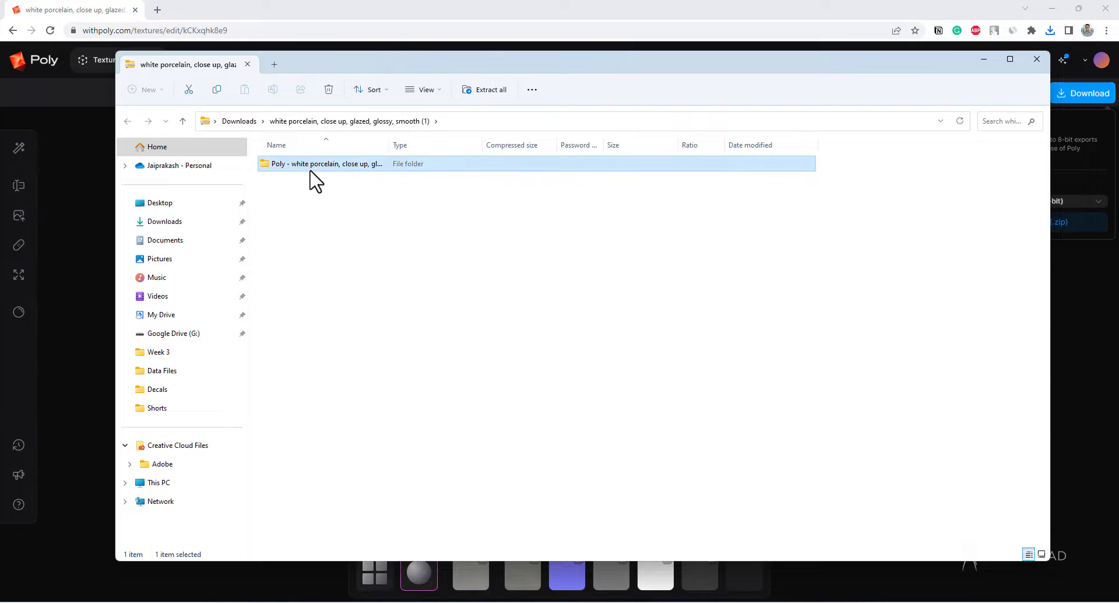
click(1036, 58)
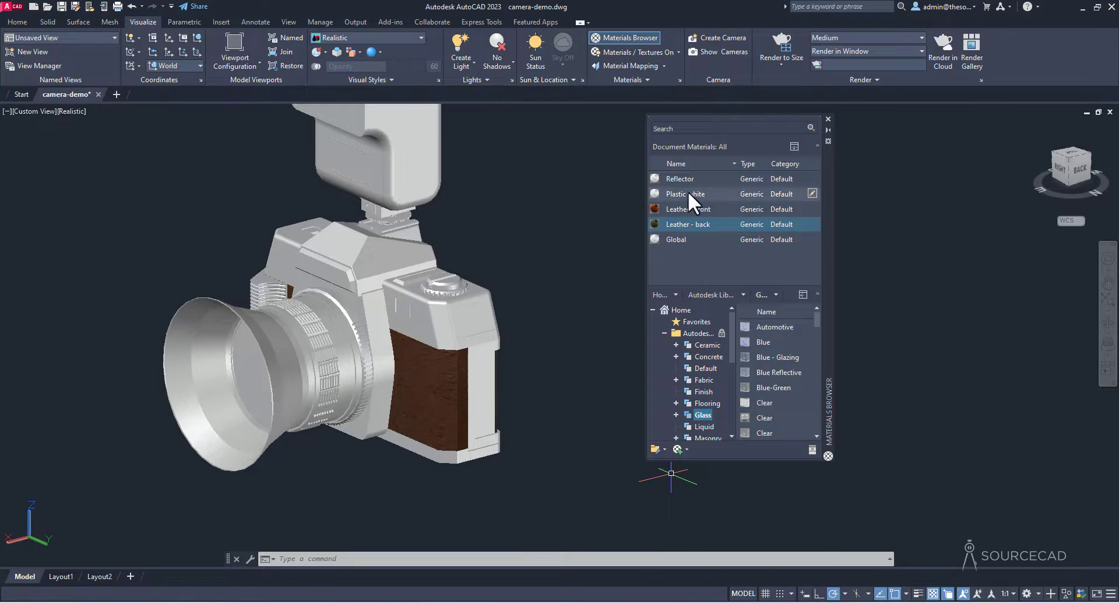
In AutoCAD, set the Plastic white material's image to color_map from the desktop's Poly - white porcelain folder and close the editor
click(688, 194)
click(812, 193)
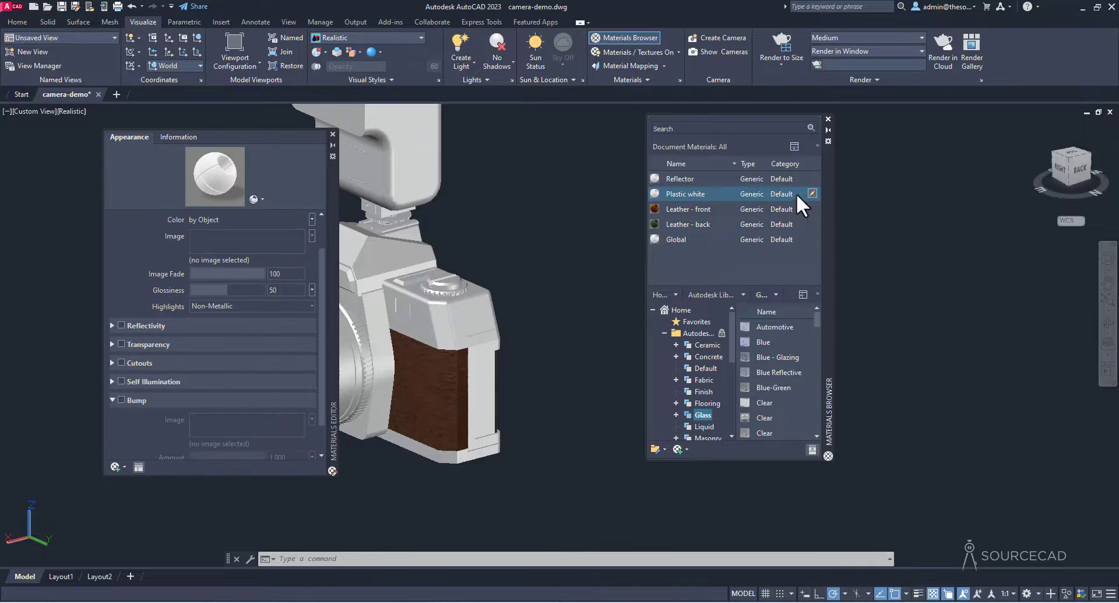
click(228, 237)
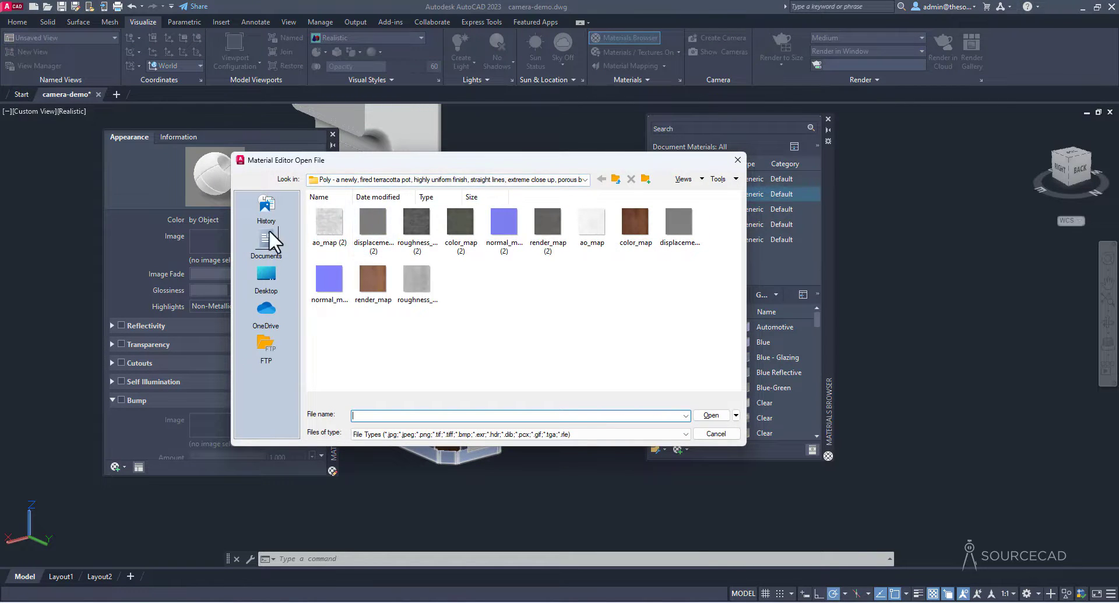
click(264, 271)
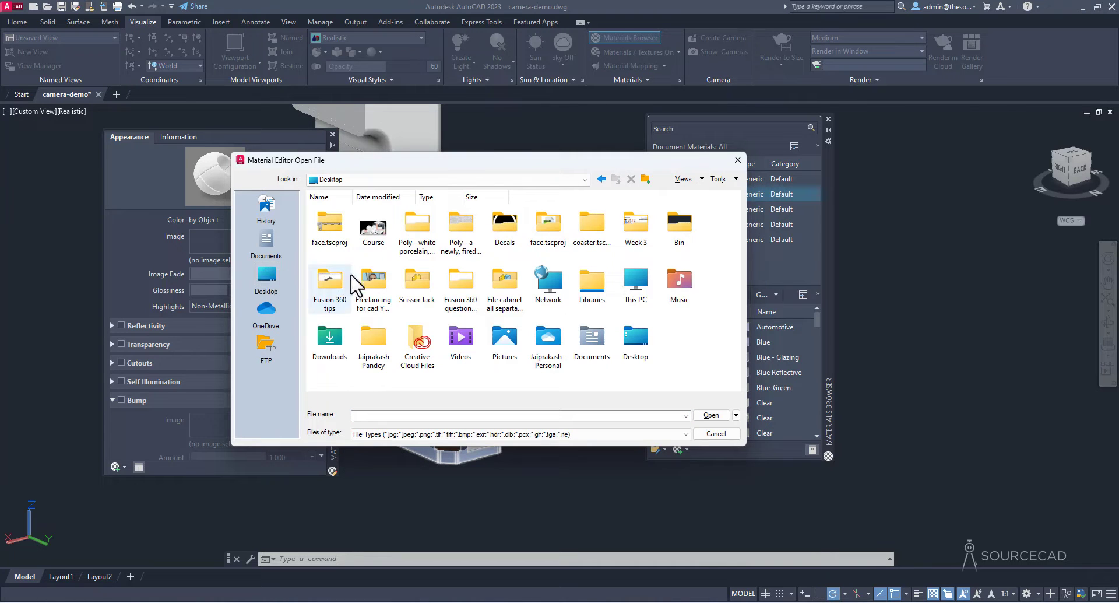
double_click(419, 226)
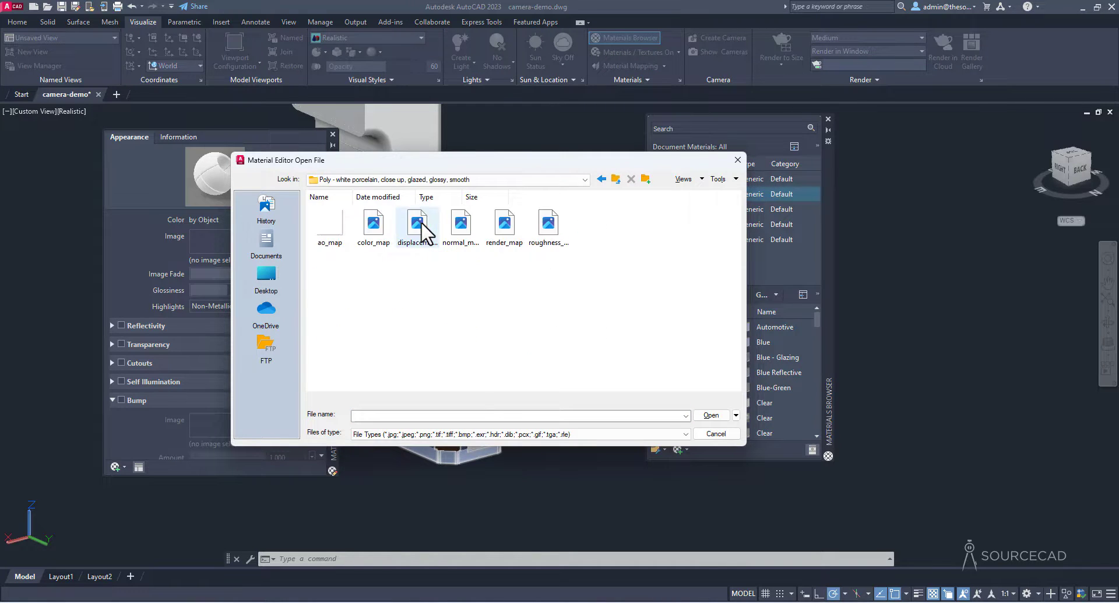
double_click(376, 224)
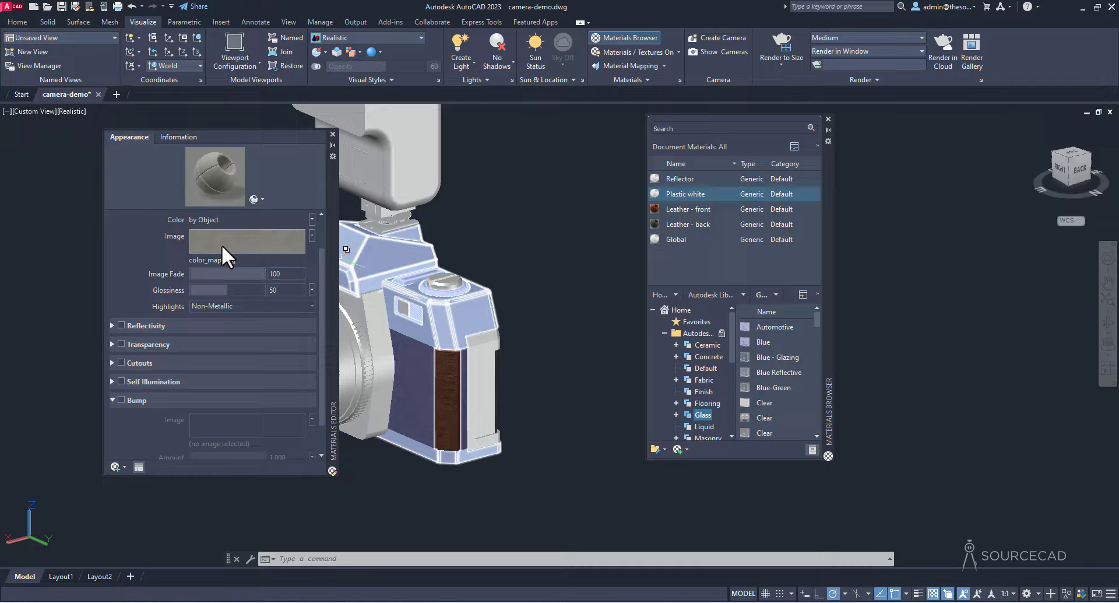
click(333, 134)
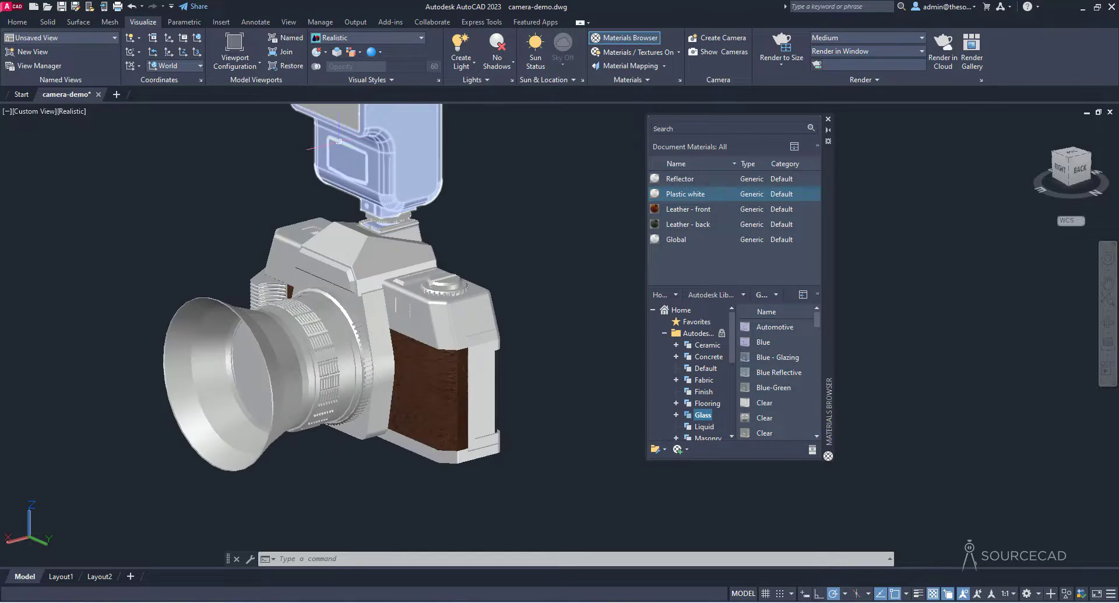
Select the main camera body solid, the side panel solid and the window frame solid on the camera's back
click(490, 302)
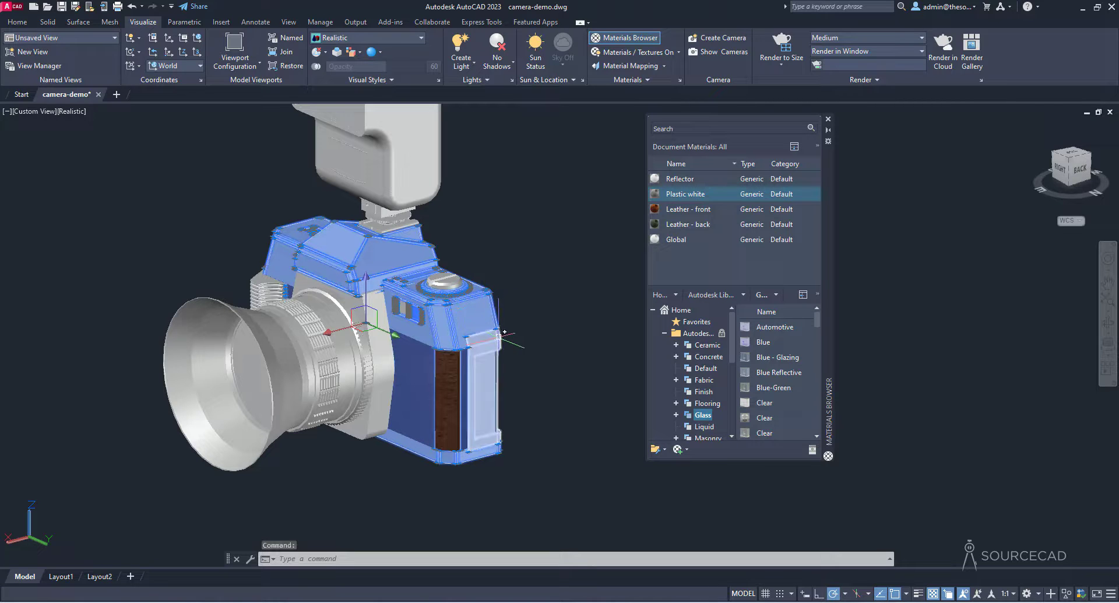
shift+middle_drag(532, 350, 457, 352)
click(399, 359)
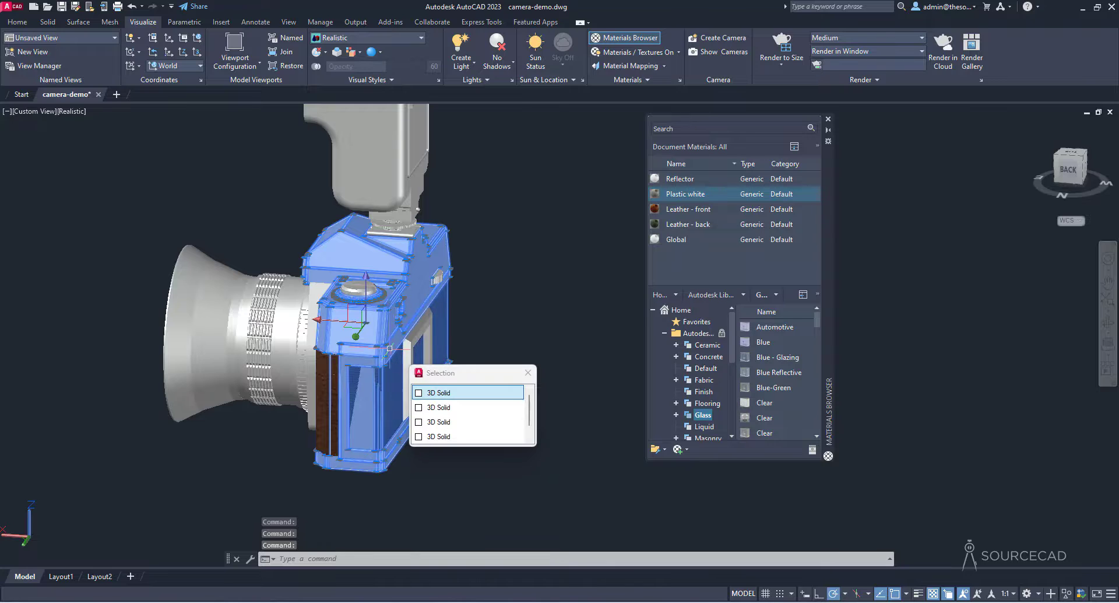
click(464, 396)
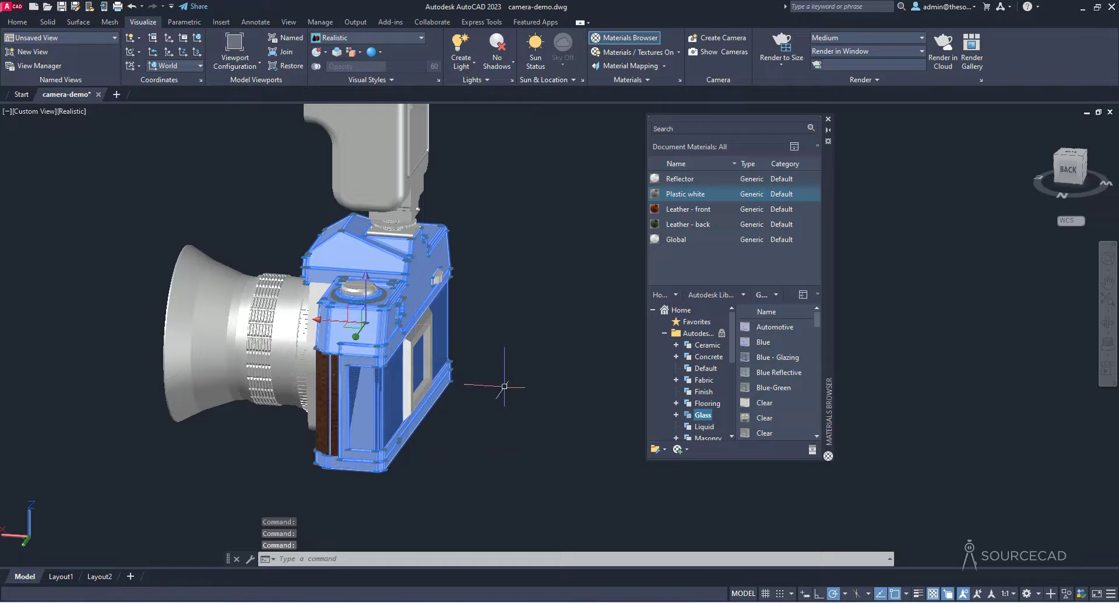
click(434, 320)
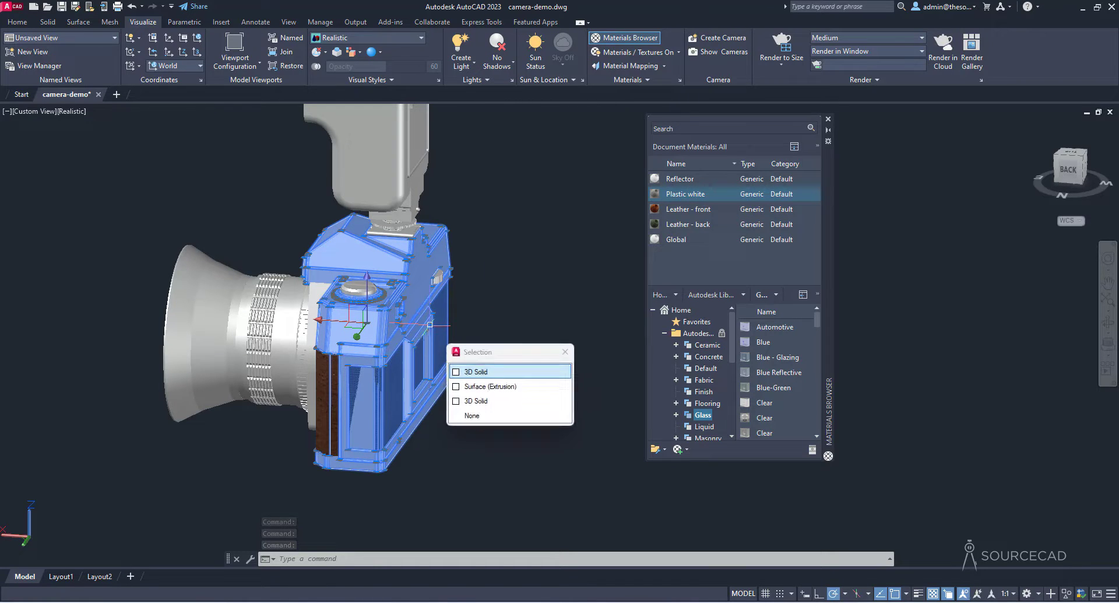
click(506, 383)
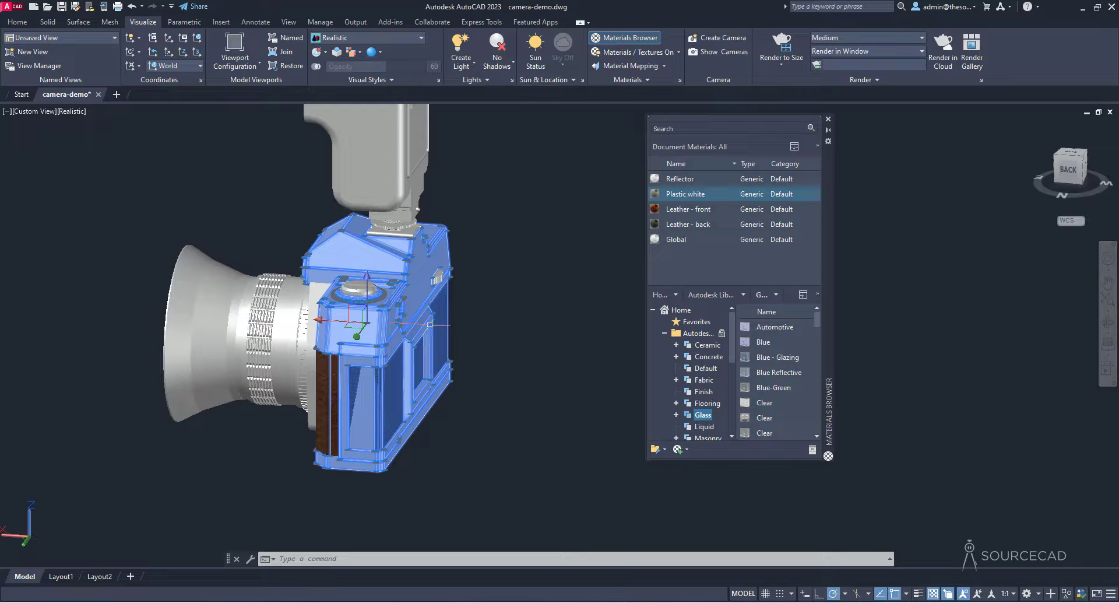
Add the round dial's 3D solid and the small ribbed rear grip to the selection and assign Plastic white to the selected parts
shift+middle_drag(295, 245, 379, 381)
scroll(379, 380, up, 6)
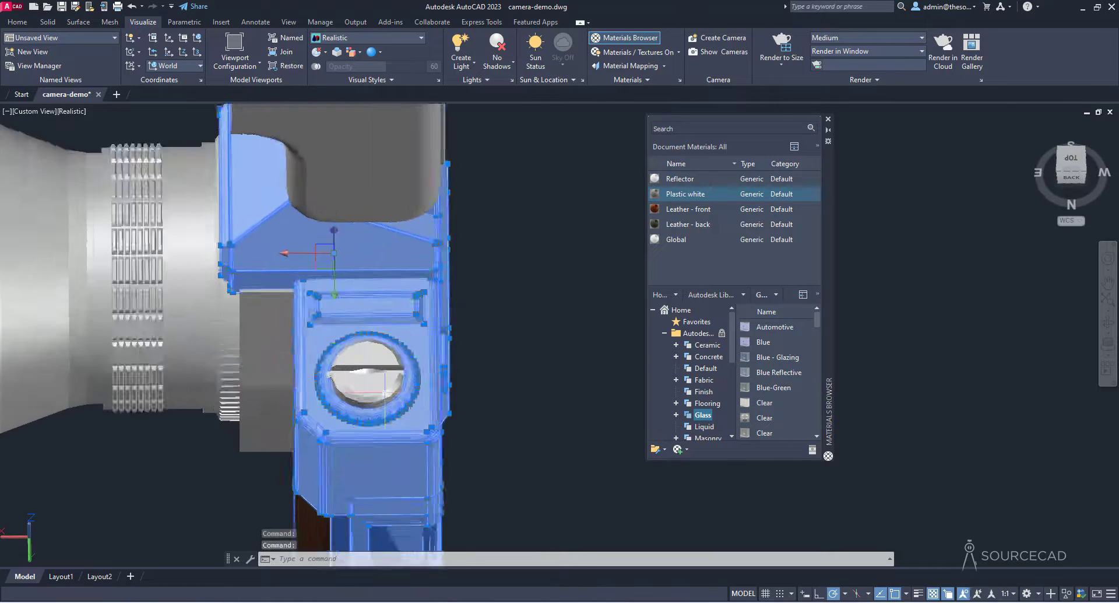
click(344, 380)
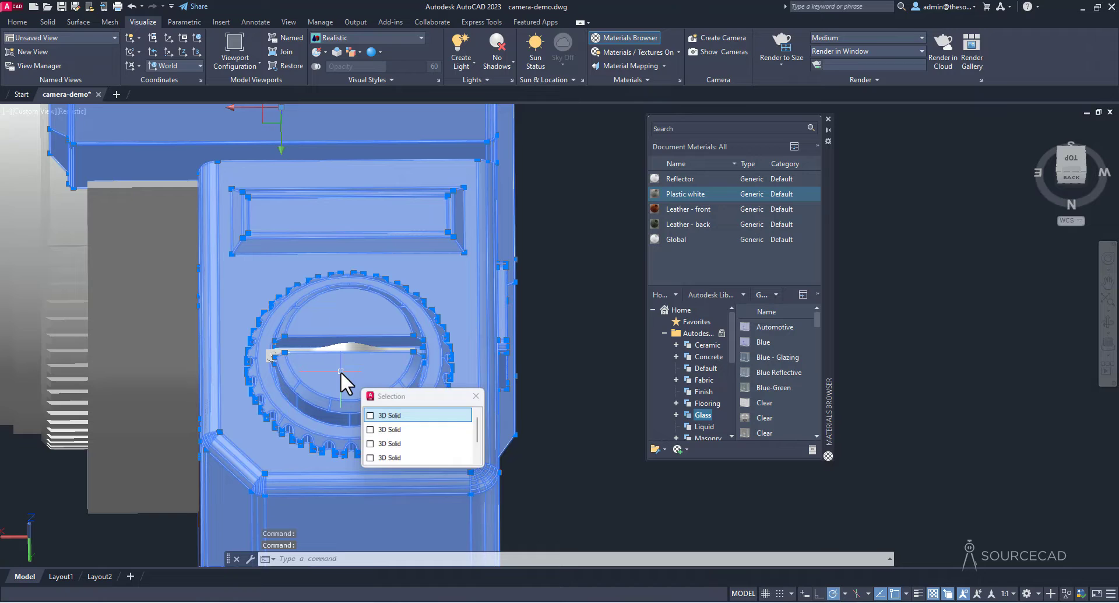
click(390, 418)
scroll(395, 418, down, 6)
shift+middle_drag(395, 419, 291, 257)
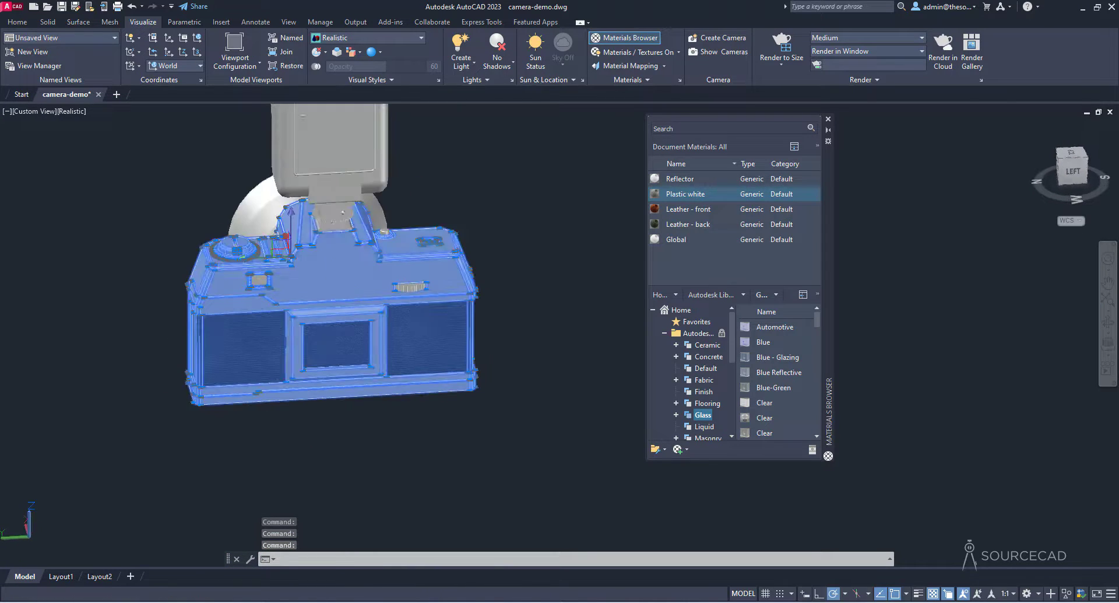
click(413, 290)
key(Escape)
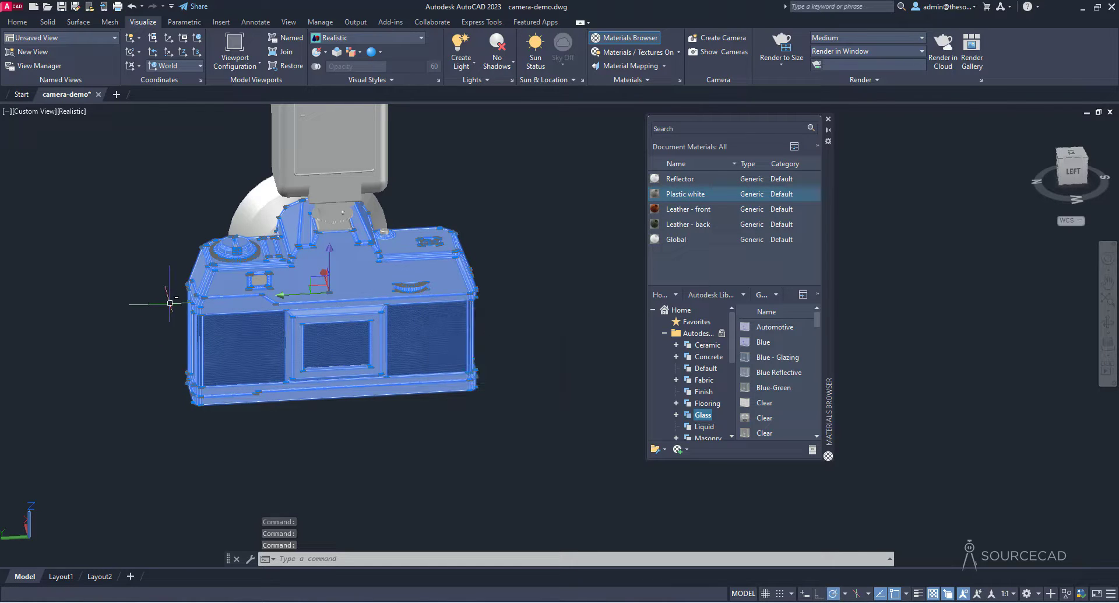
shift+middle_drag(157, 292, 457, 313)
click(457, 312)
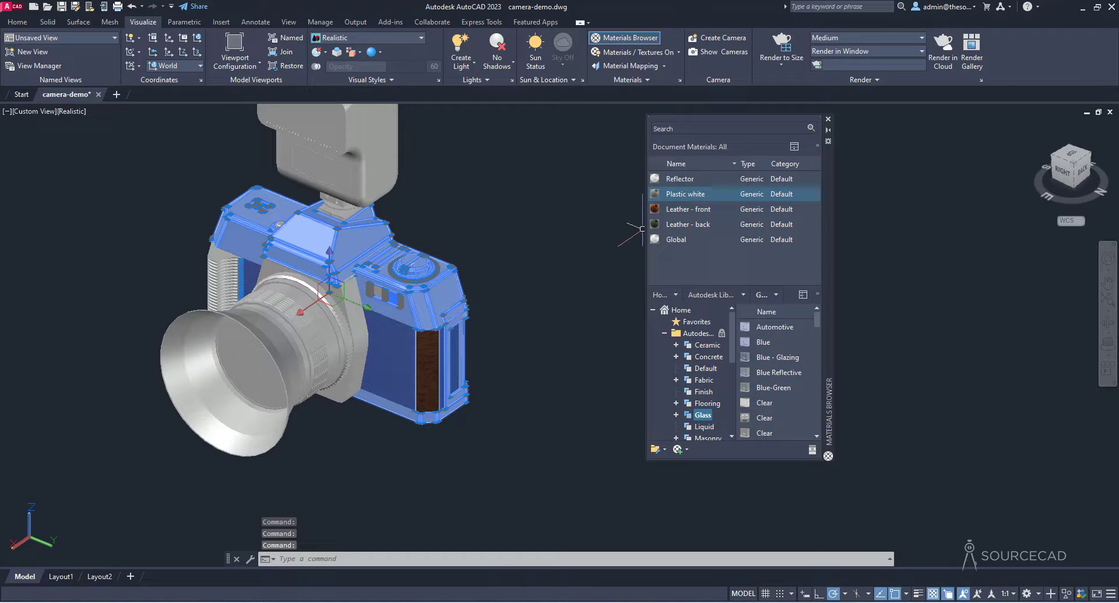
right_click(689, 194)
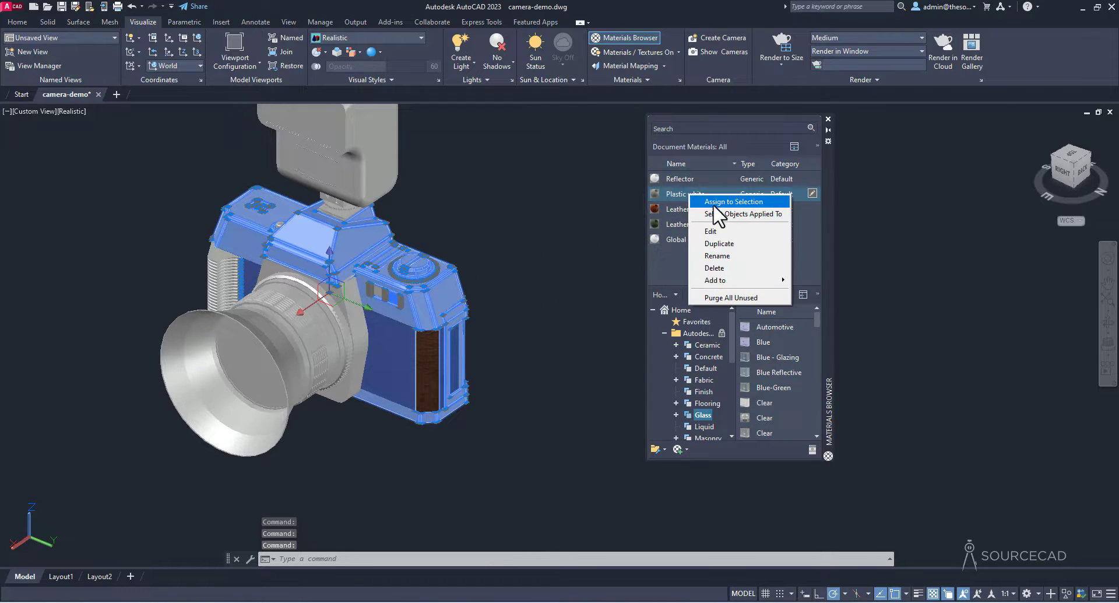
click(714, 204)
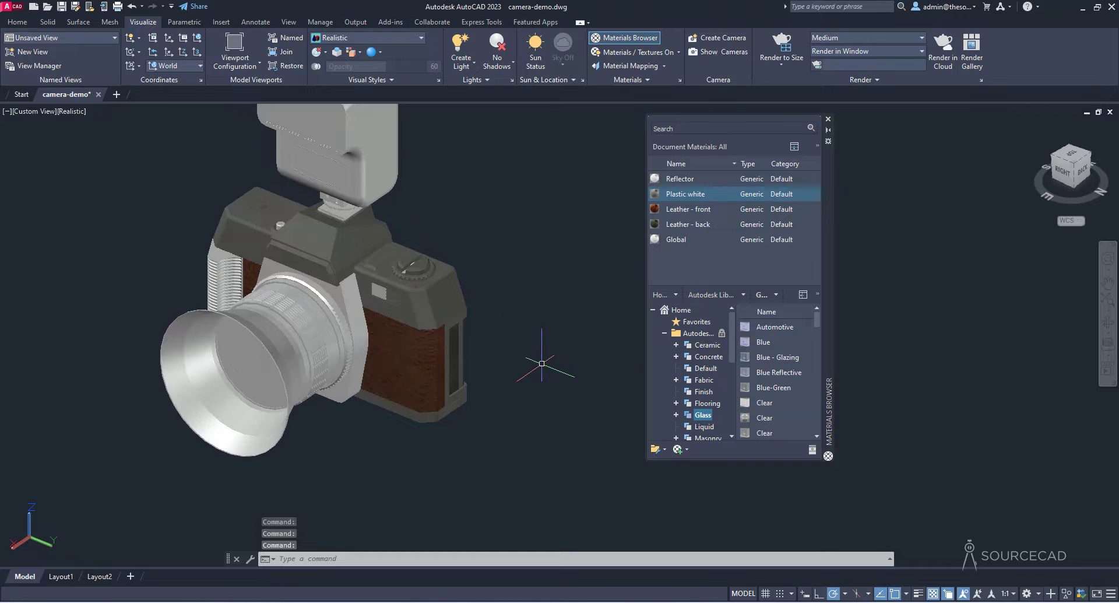
shift+middle_drag(540, 365, 535, 342)
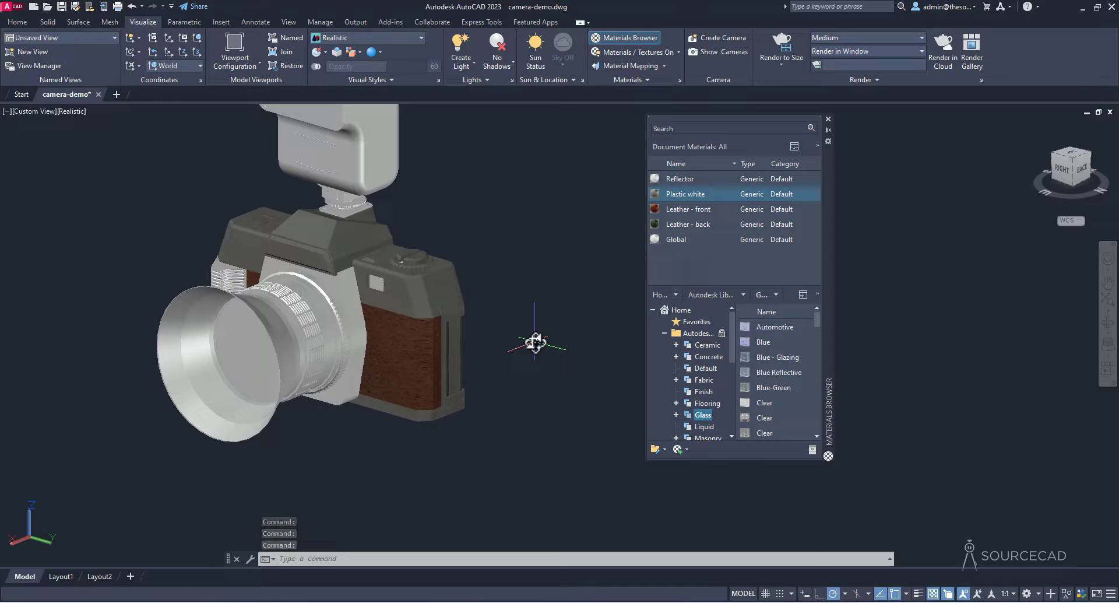
middle_drag(542, 350, 564, 378)
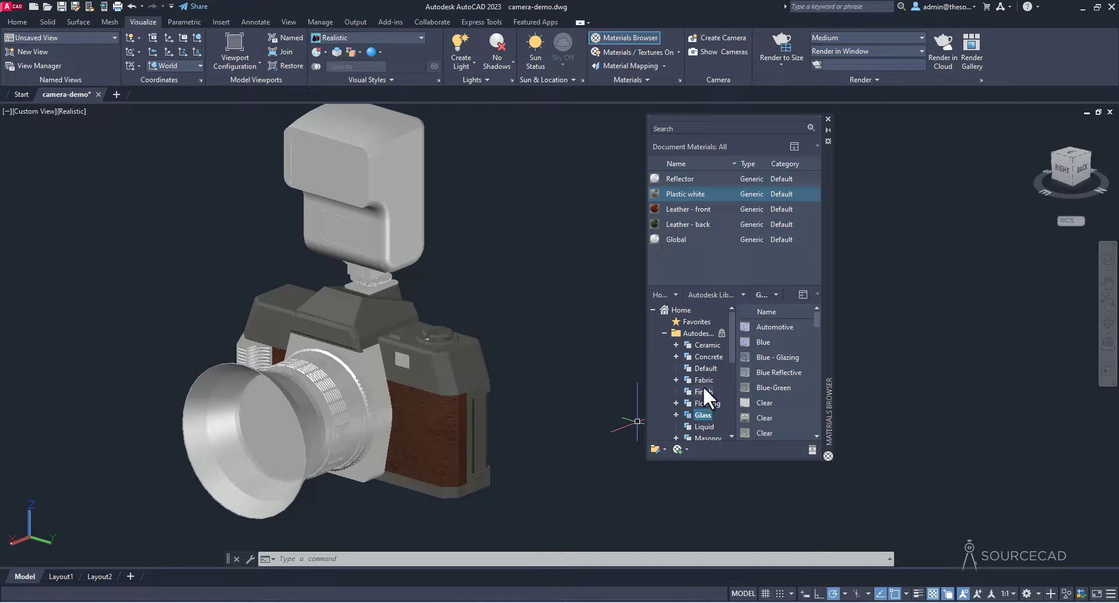
drag(389, 270, 389, 270)
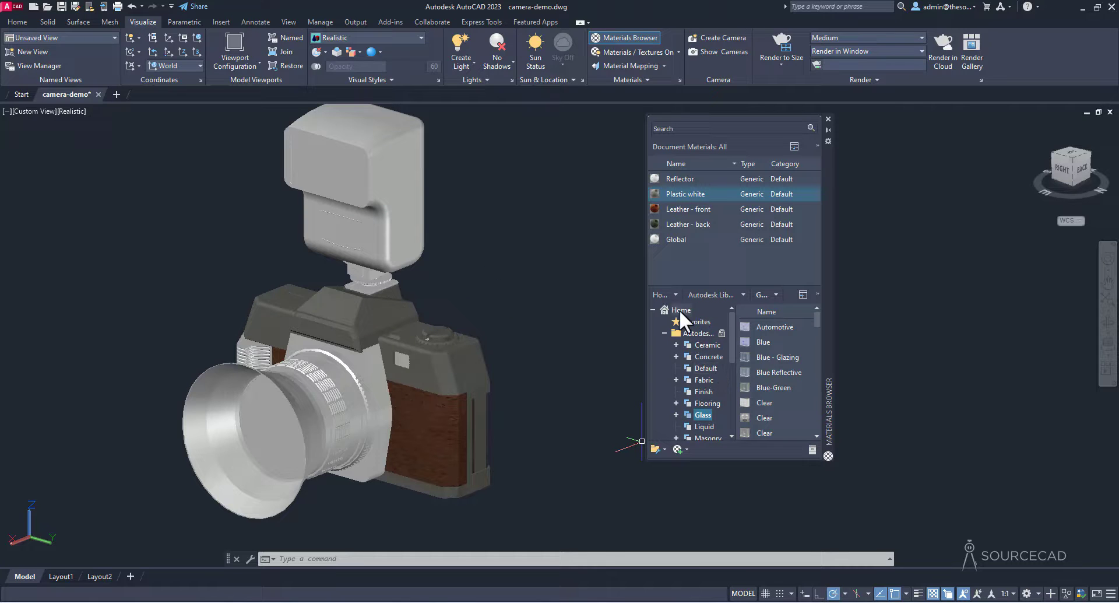
Add Coarse Textured - Black from the Autodesk Library's Plastic category to the document materials, widening the browser to read the names
click(665, 333)
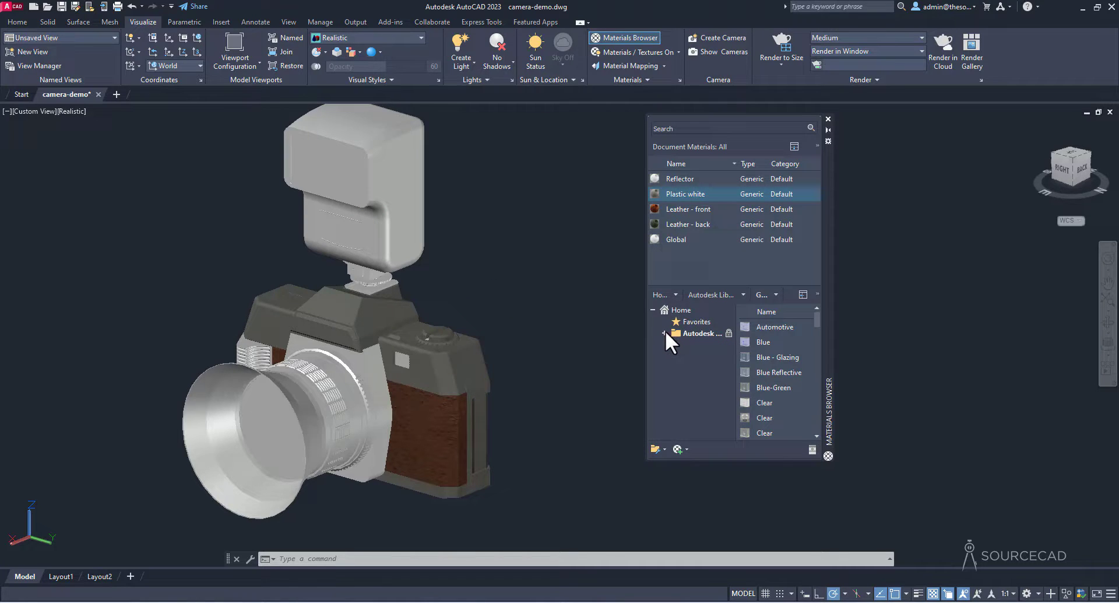
click(664, 333)
scroll(708, 359, down, 5)
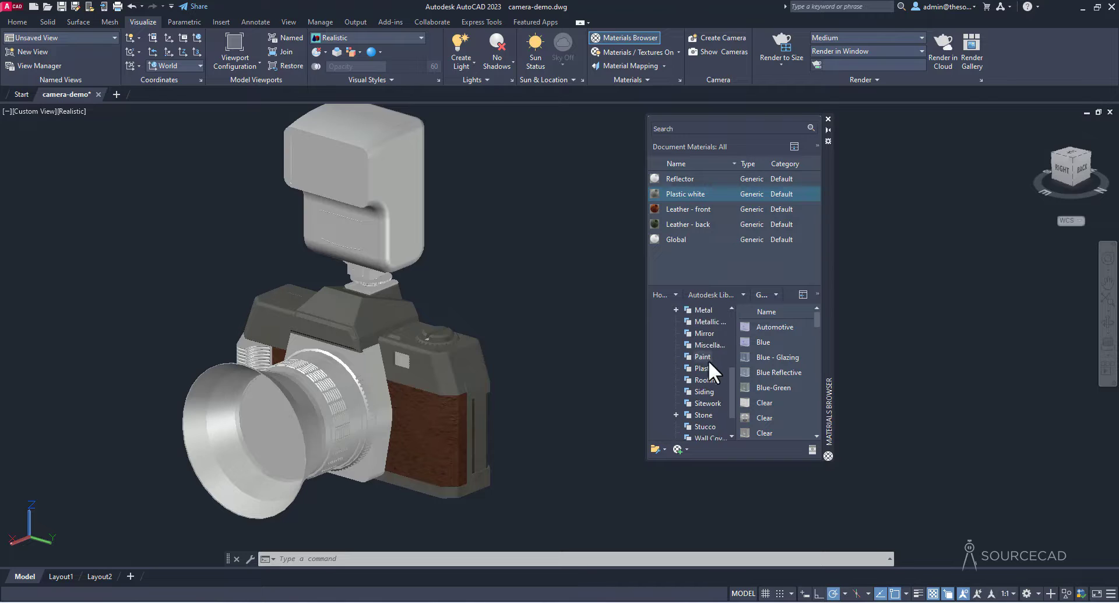
scroll(708, 359, up, 3)
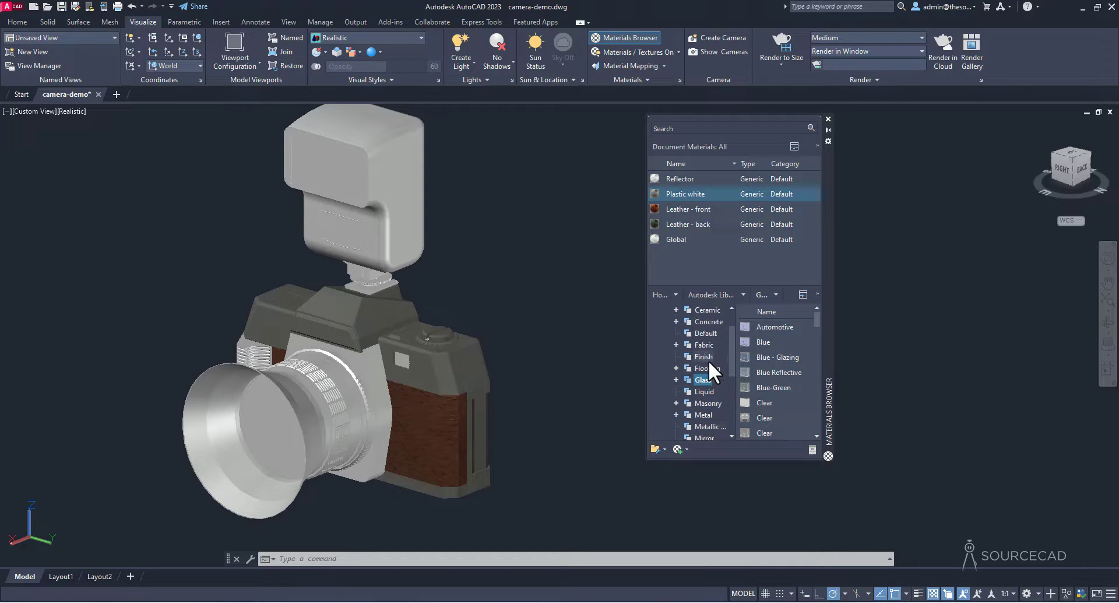
scroll(708, 359, down, 2)
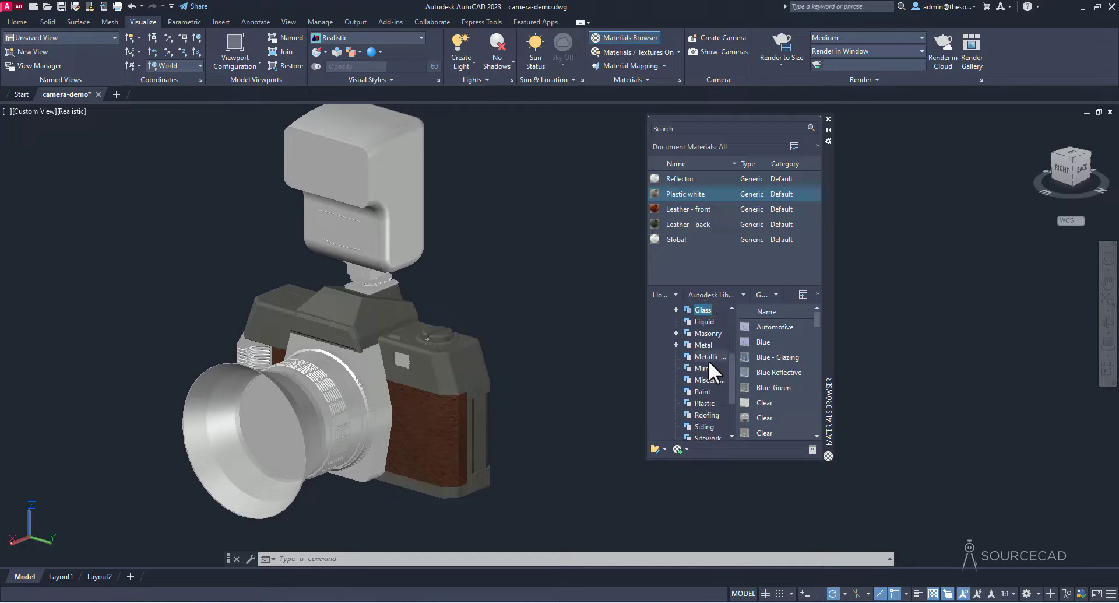
click(703, 403)
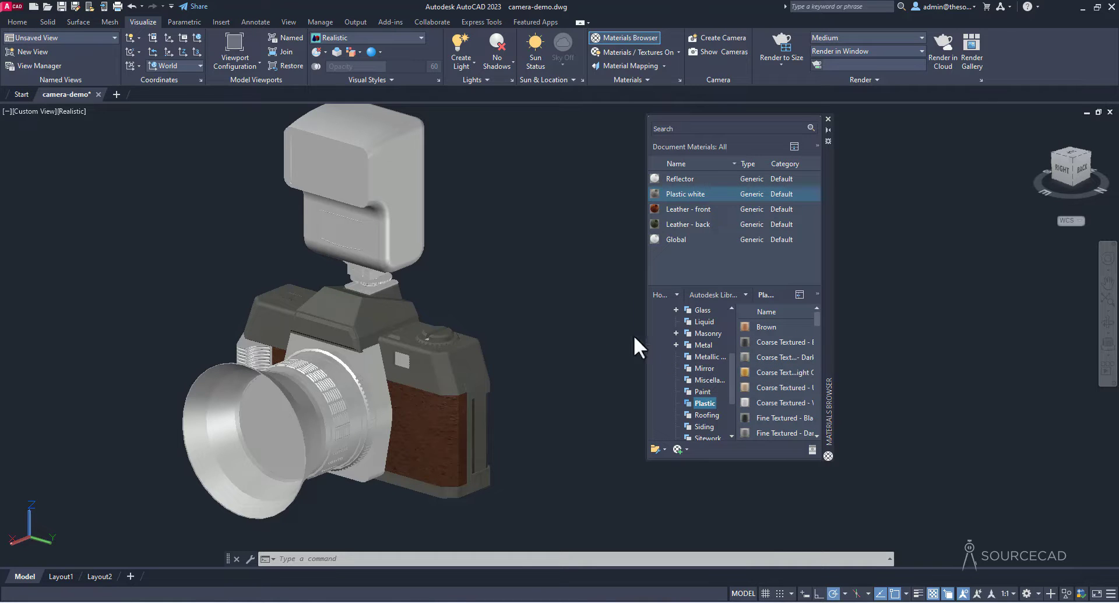
drag(647, 335, 596, 335)
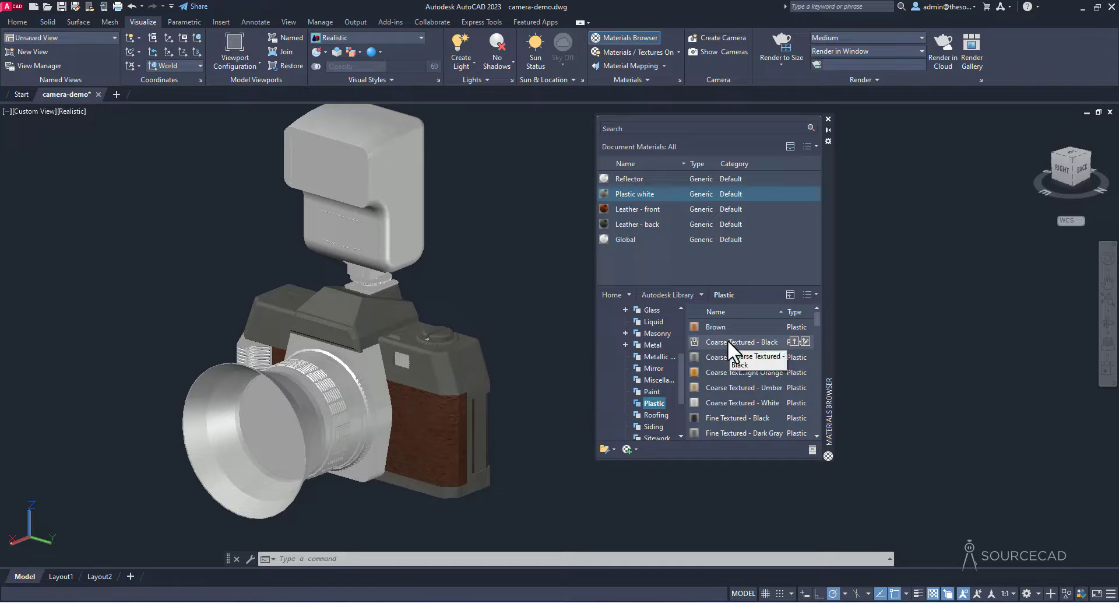
drag(725, 340, 649, 256)
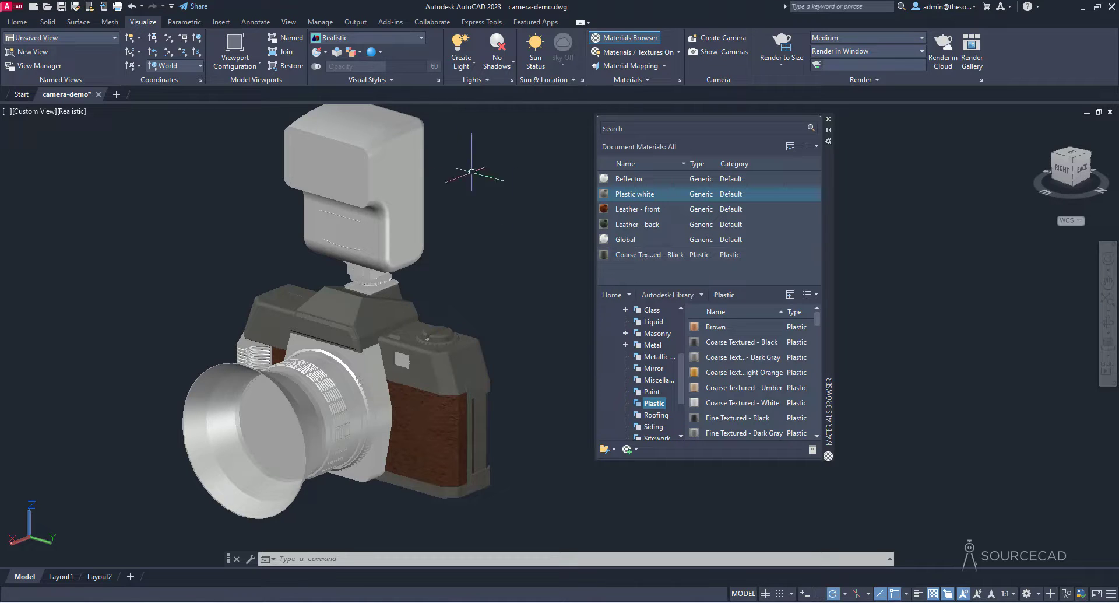
Select the flash unit's body and the flared lens hood and assign the Coarse Textured - Black material to them
click(416, 141)
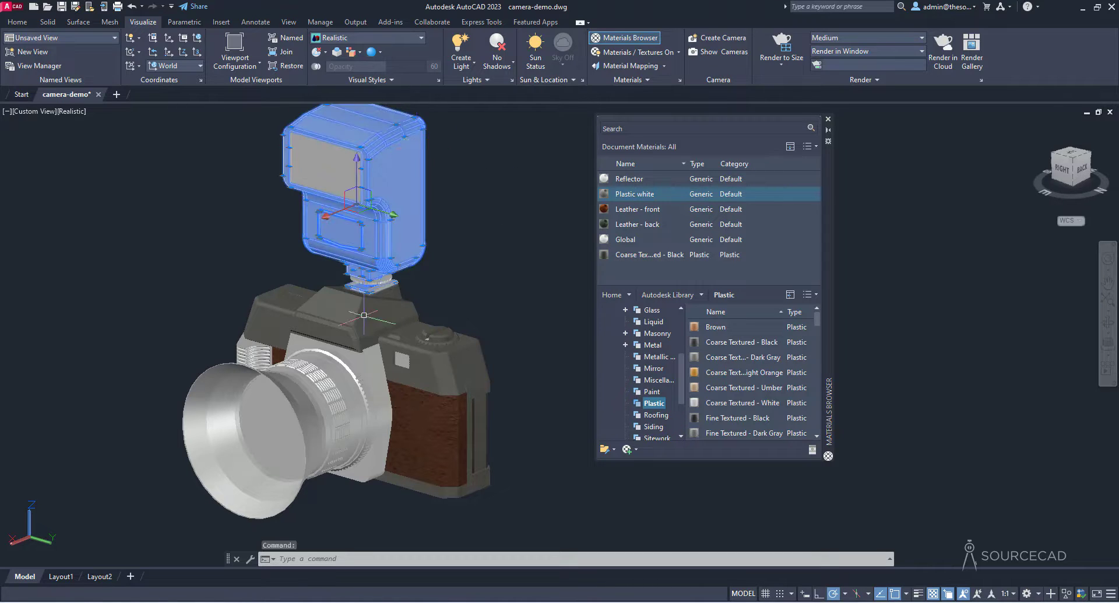
click(367, 362)
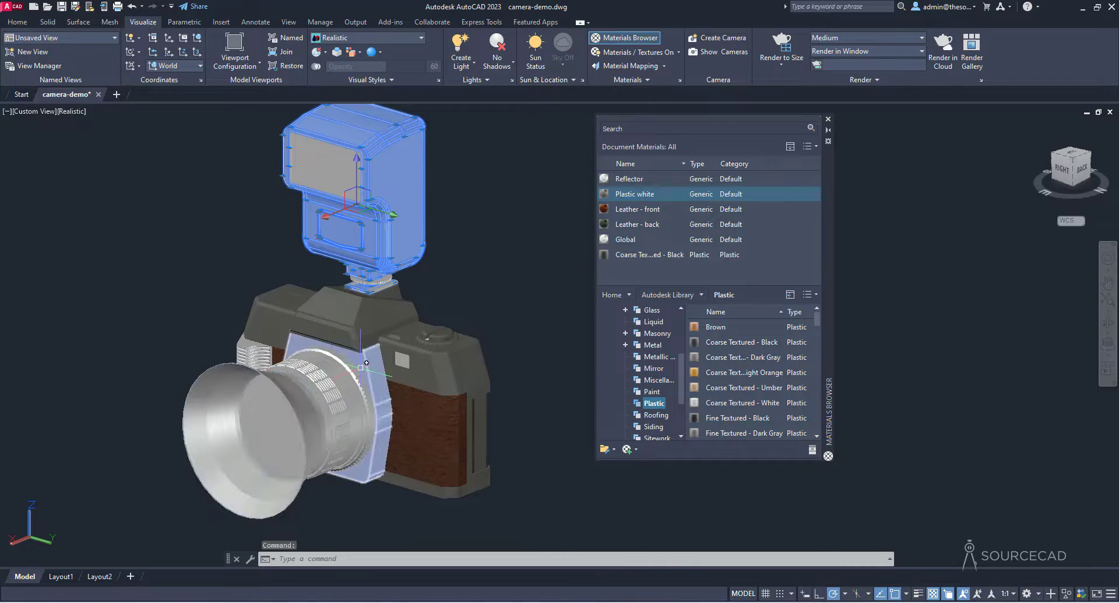
click(270, 379)
click(311, 410)
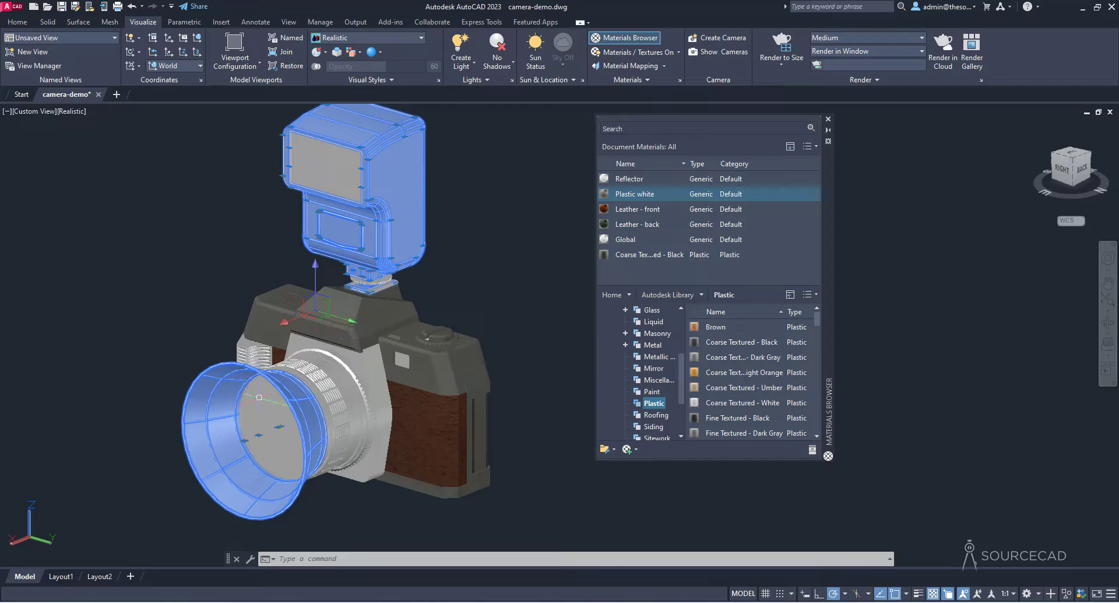
right_click(636, 255)
click(663, 260)
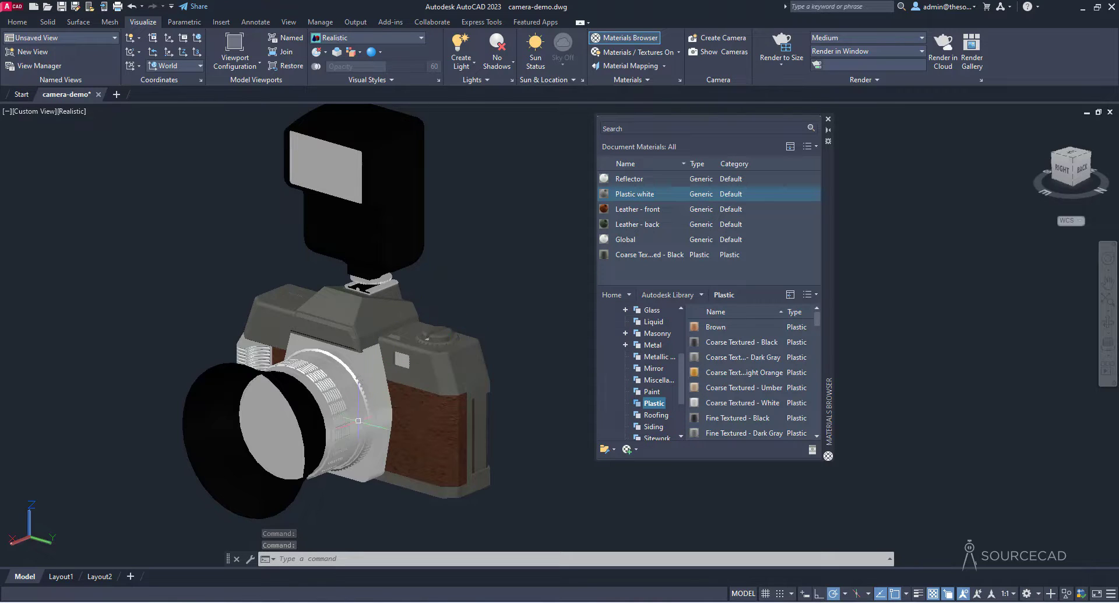
Select the lens barrel rings, the small ribbed grip and the ring under the flash, and assign Coarse Textured - Black to them
shift+middle_drag(358, 420, 324, 426)
click(304, 390)
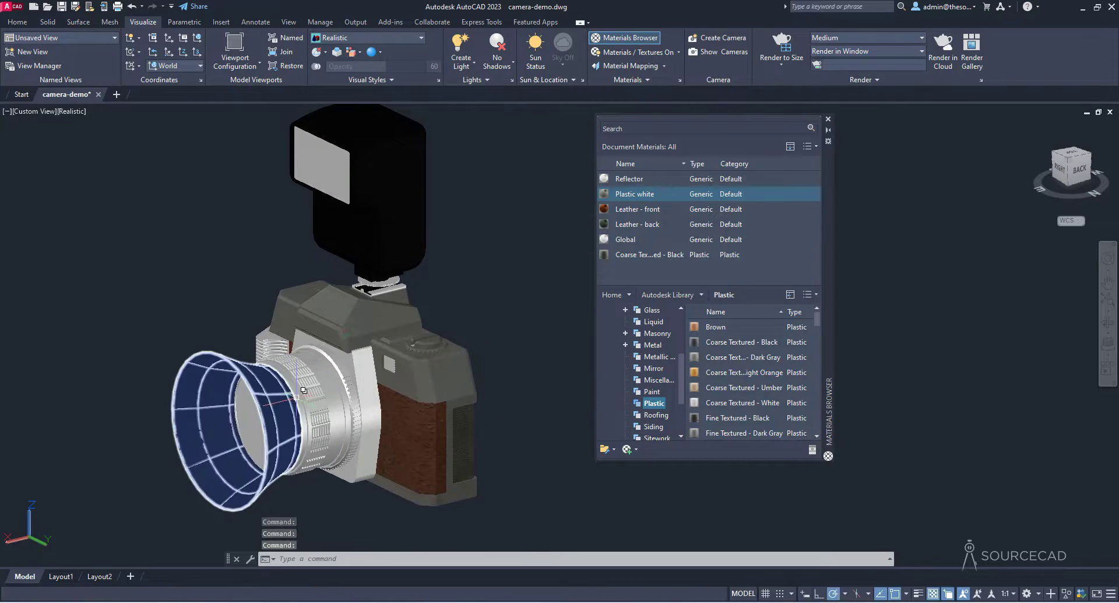
key(Escape)
click(304, 389)
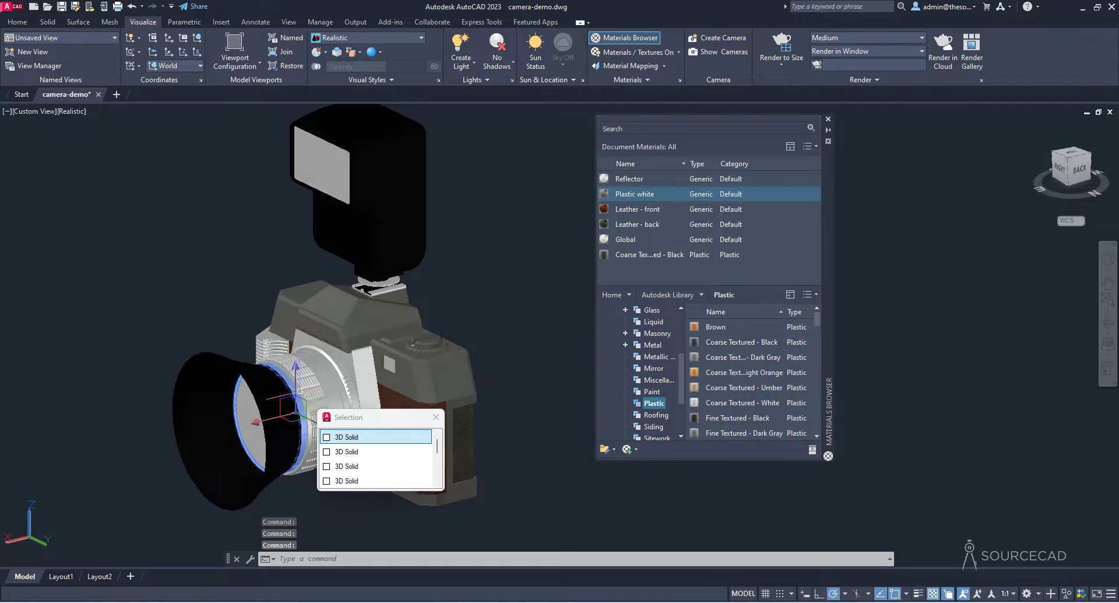
click(324, 364)
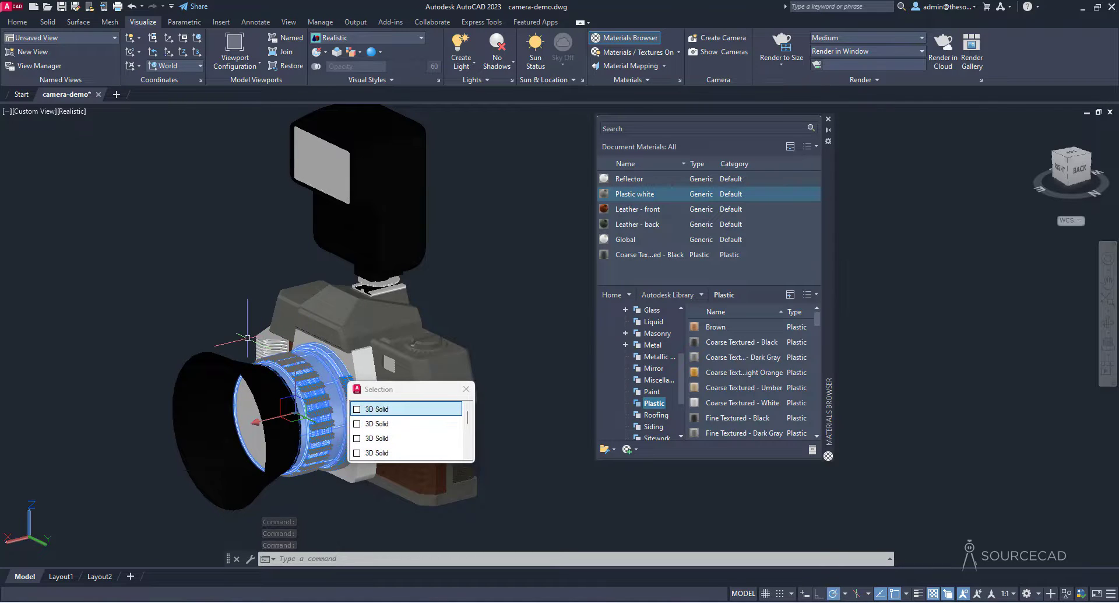
click(376, 408)
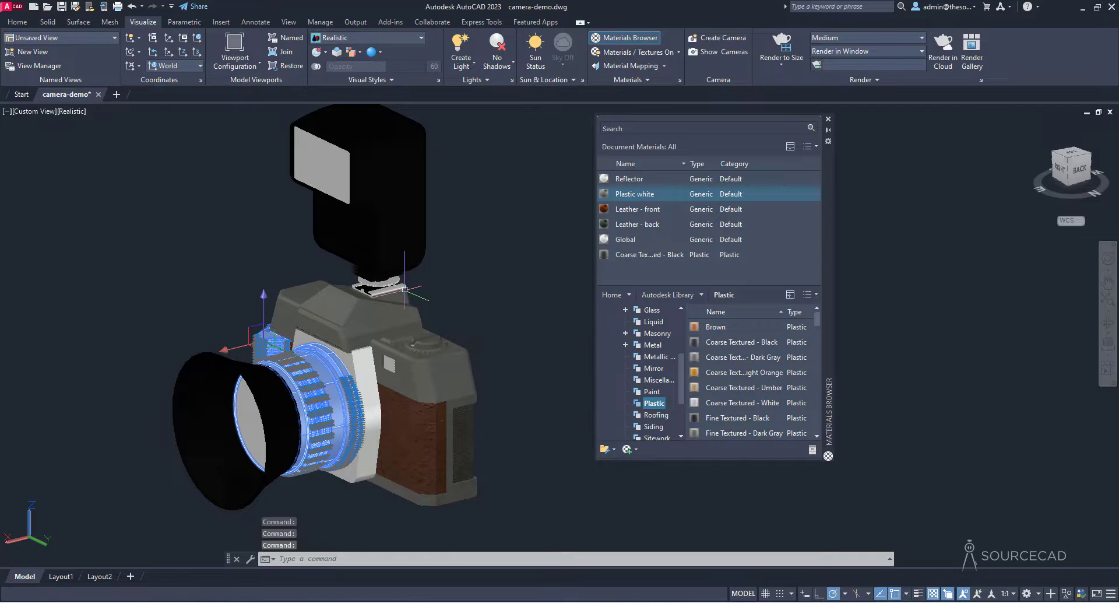
click(403, 287)
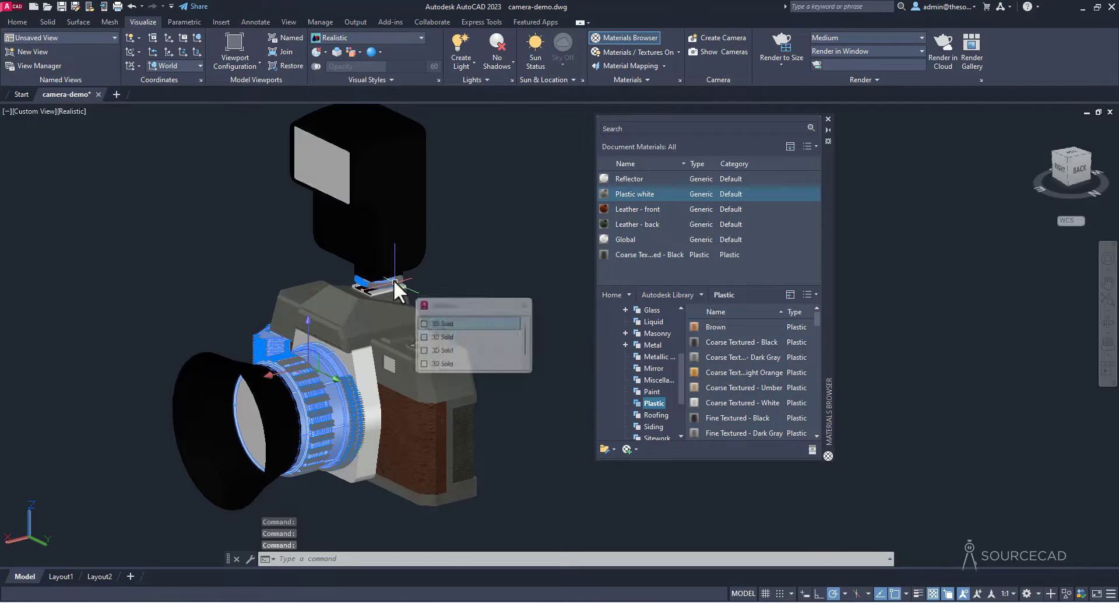
click(476, 323)
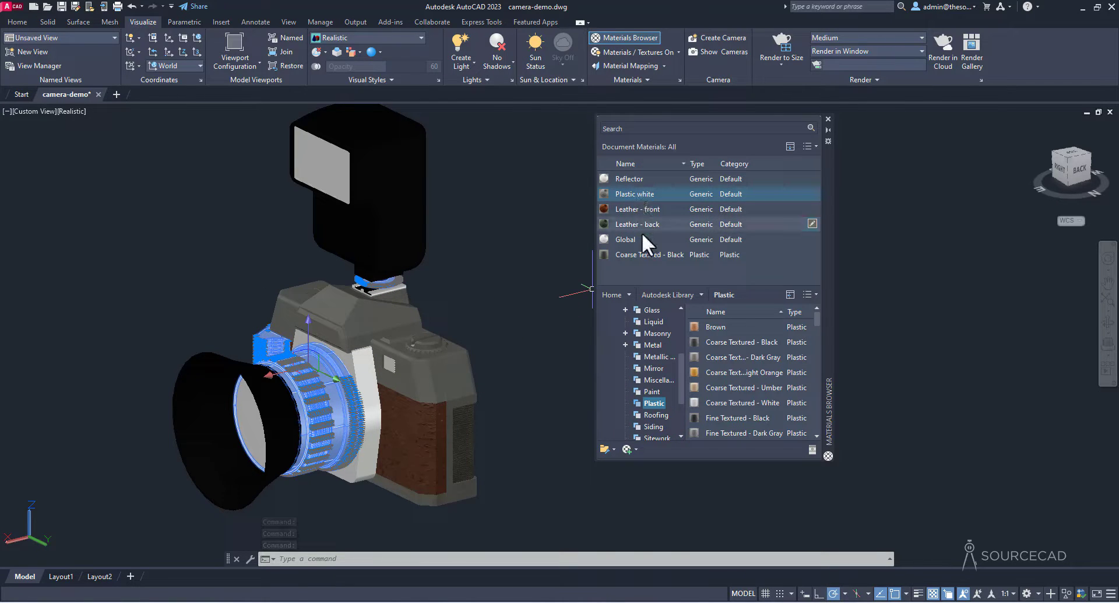
right_click(642, 254)
click(662, 261)
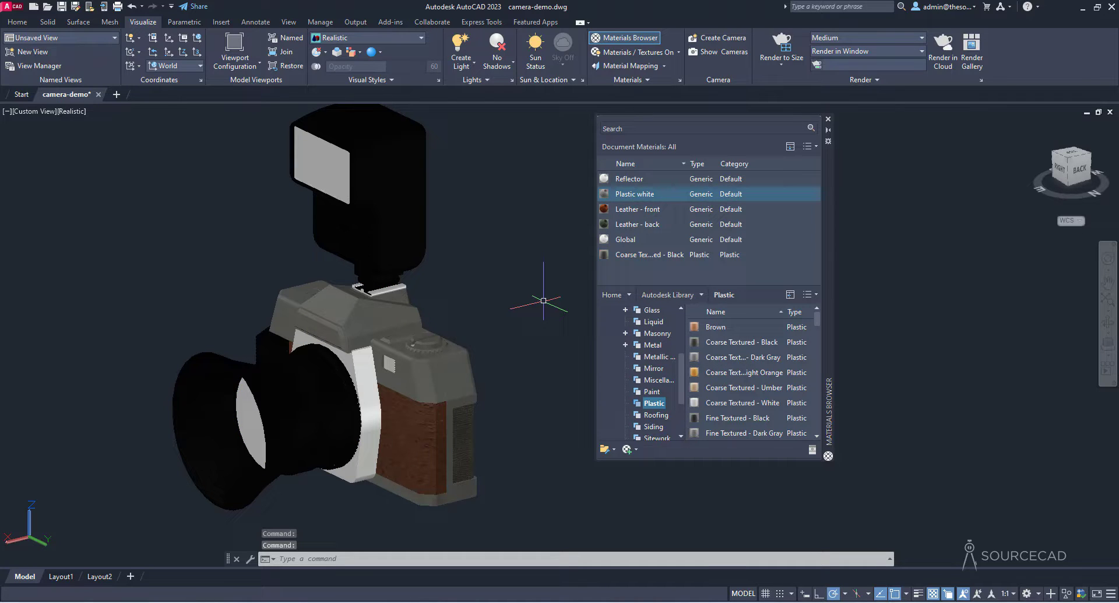
mouse_move(142, 302)
shift+middle_down()
mouse_move(383, 313)
mouse_move(293, 298)
mouse_move(157, 308)
shift+middle_up()
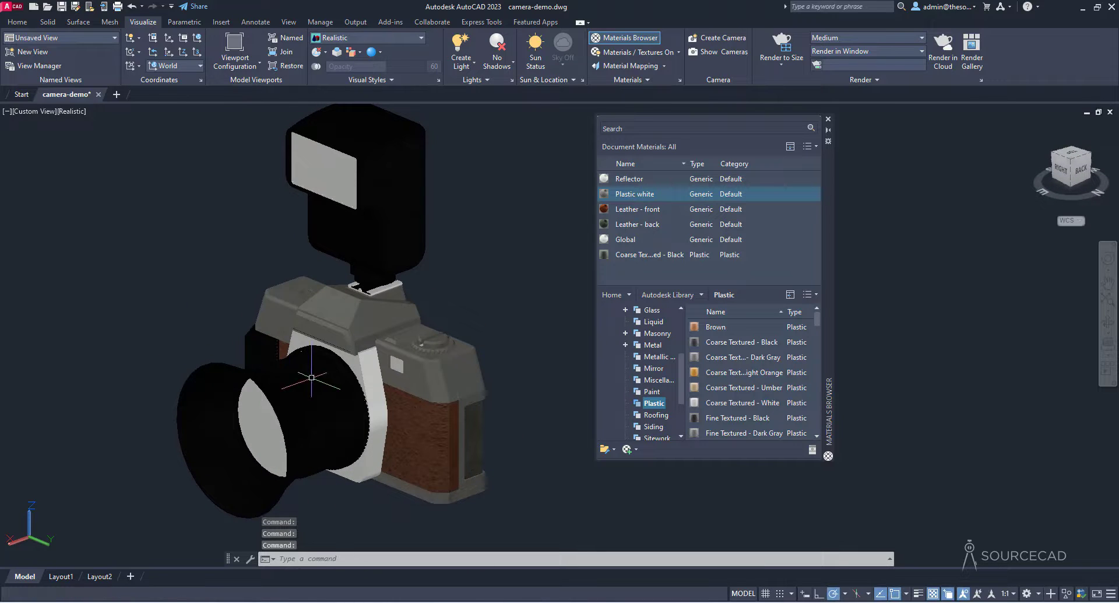
click(368, 357)
click(375, 357)
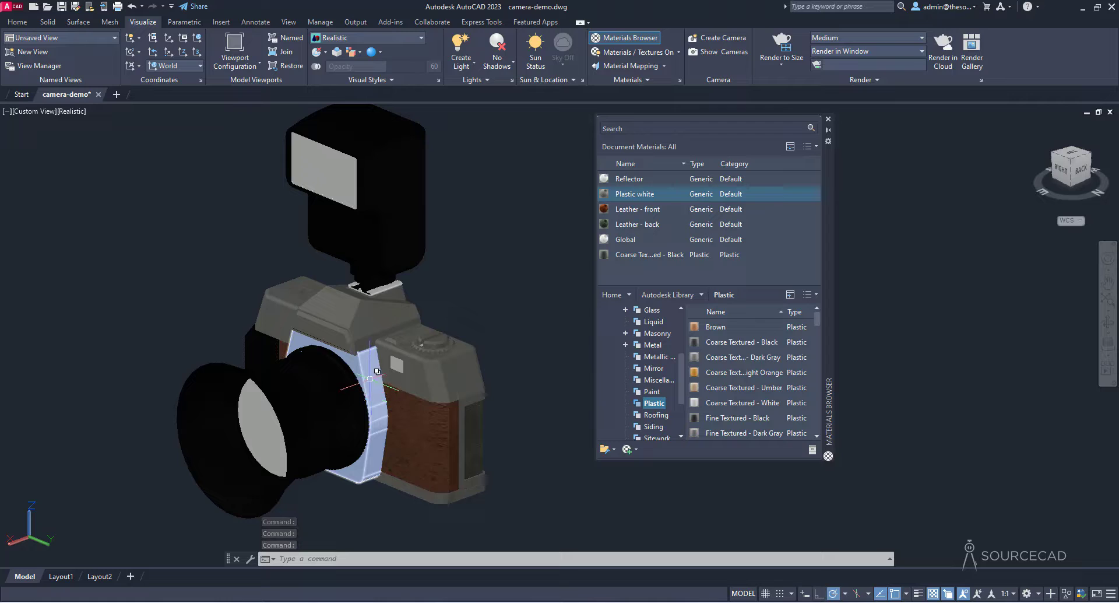
key(Escape)
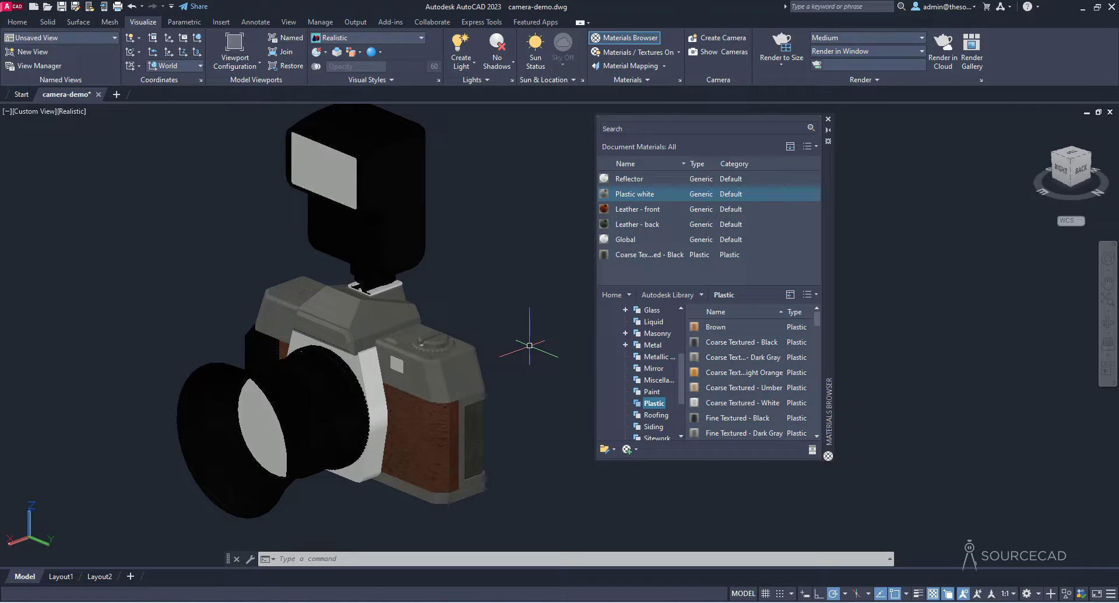
Add the Smooth - Black plastic from the library's Plastic category to the document materials
scroll(728, 356, down, 3)
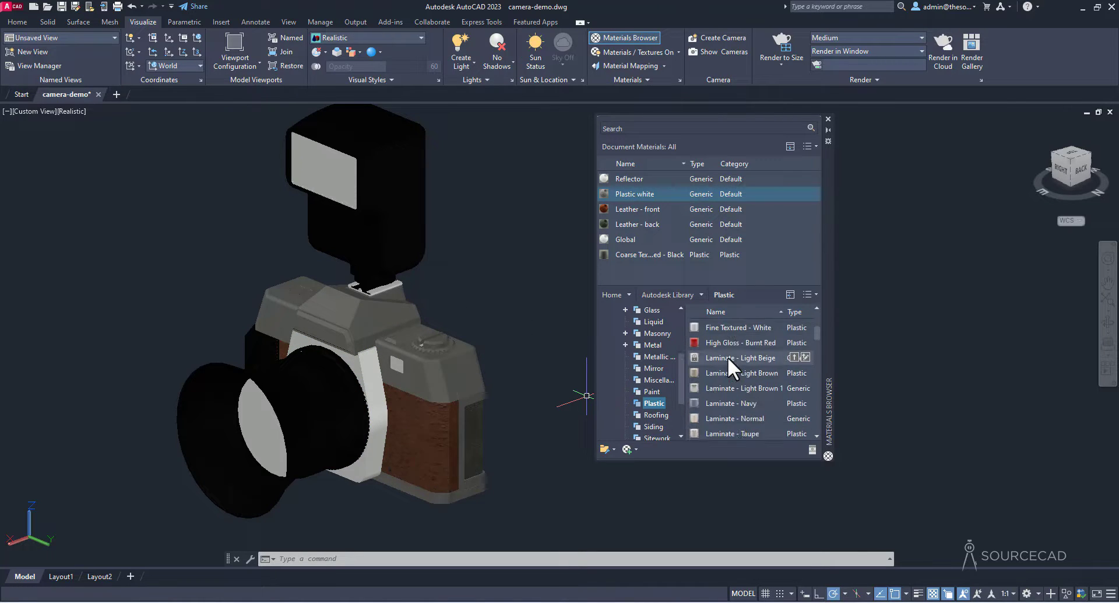
scroll(727, 356, down, 4)
scroll(727, 363, down, 3)
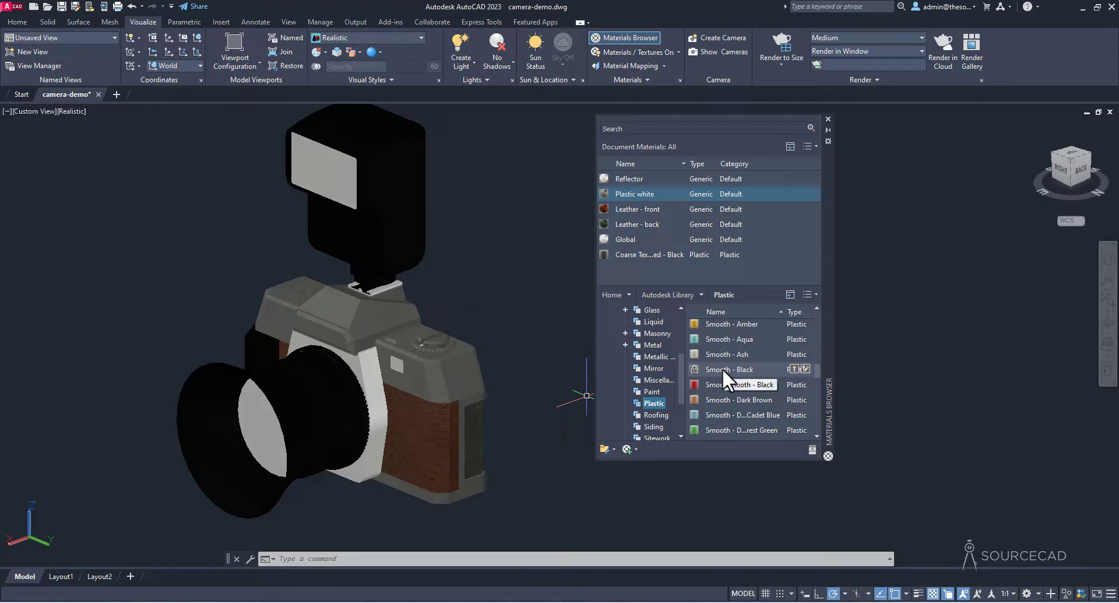
scroll(722, 369, down, 3)
scroll(722, 368, down, 5)
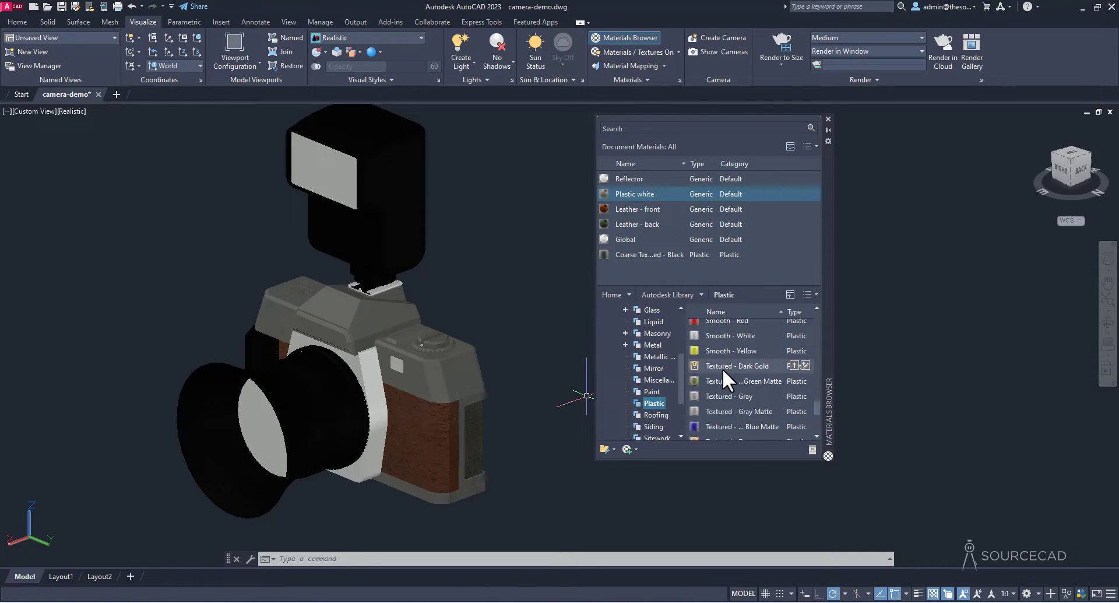
scroll(722, 368, up, 5)
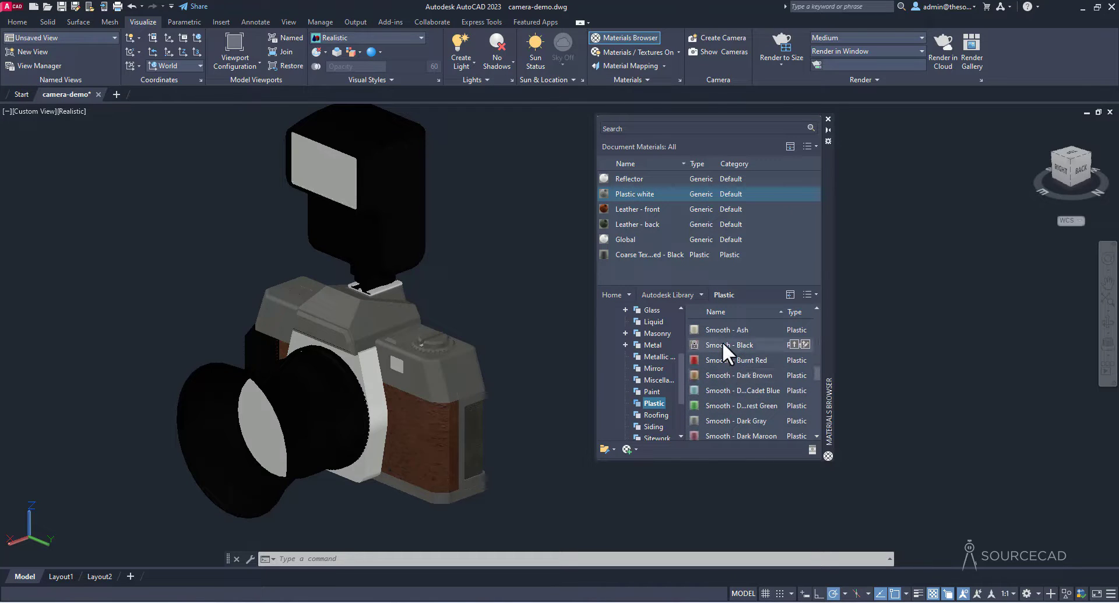
drag(720, 334, 636, 270)
click(642, 178)
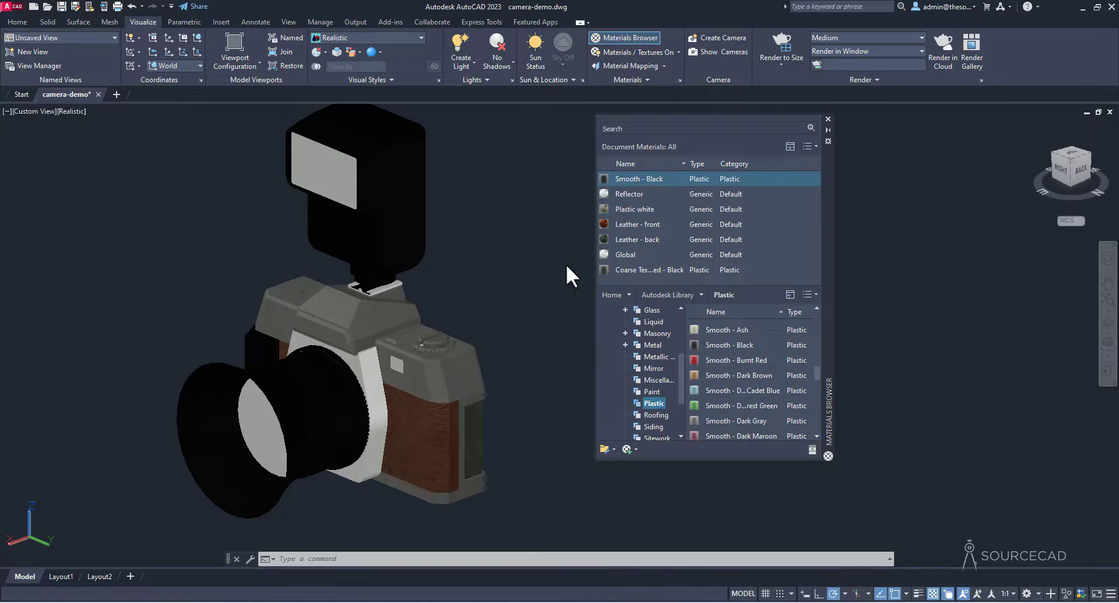
Select the front plate's 3D solid behind the lens, assign Smooth - Black to it and clear the selection
click(373, 373)
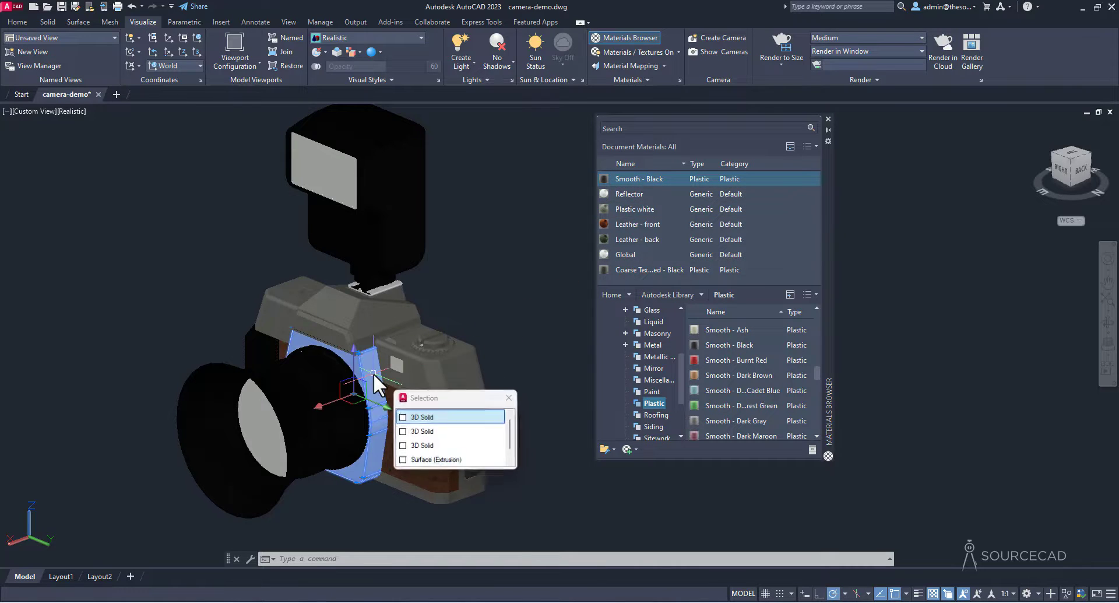
click(422, 417)
right_click(629, 176)
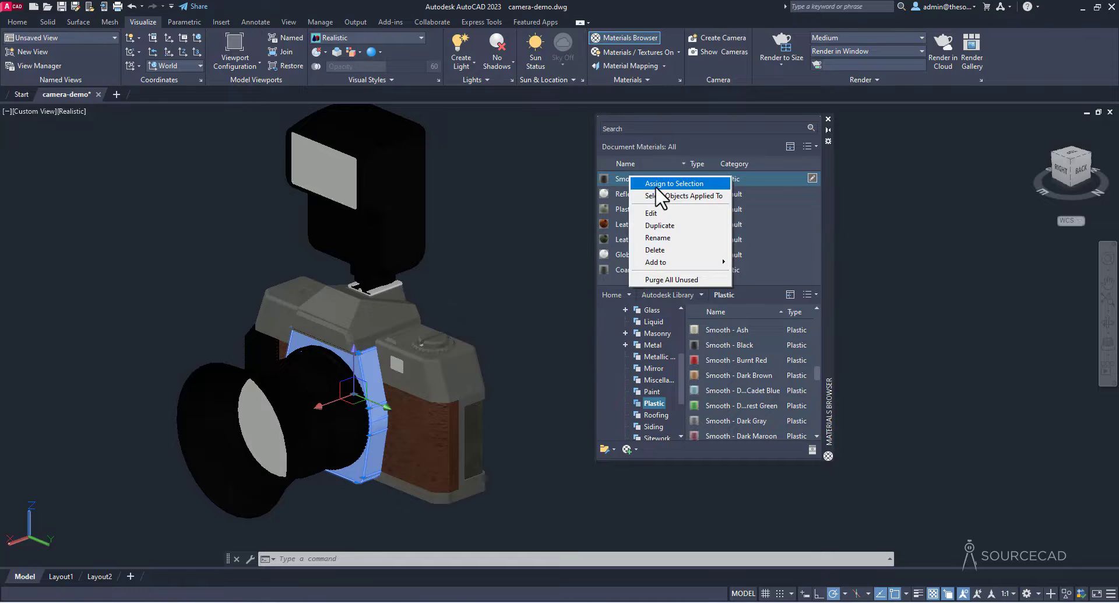
click(656, 185)
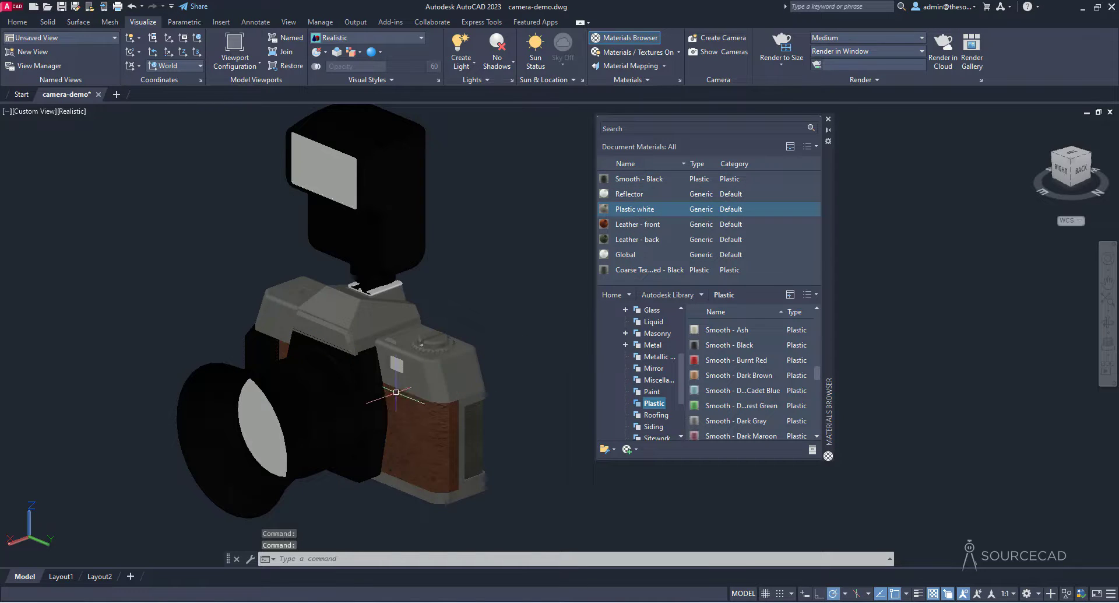
click(360, 373)
key(Escape)
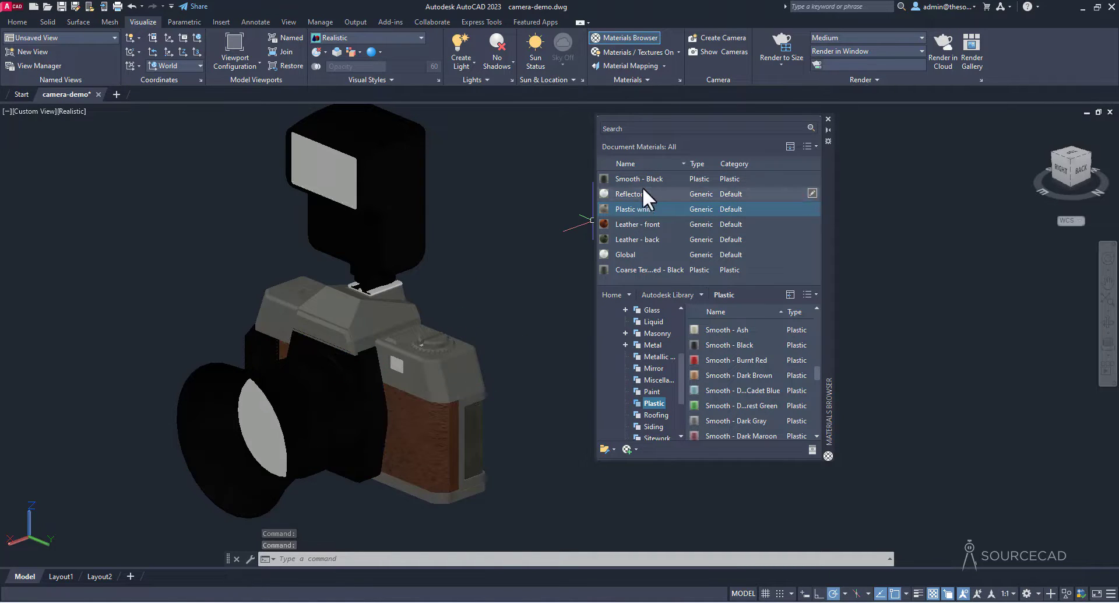
Edit the Smooth - Black material, set its finish to Glossy and close the editor
click(646, 178)
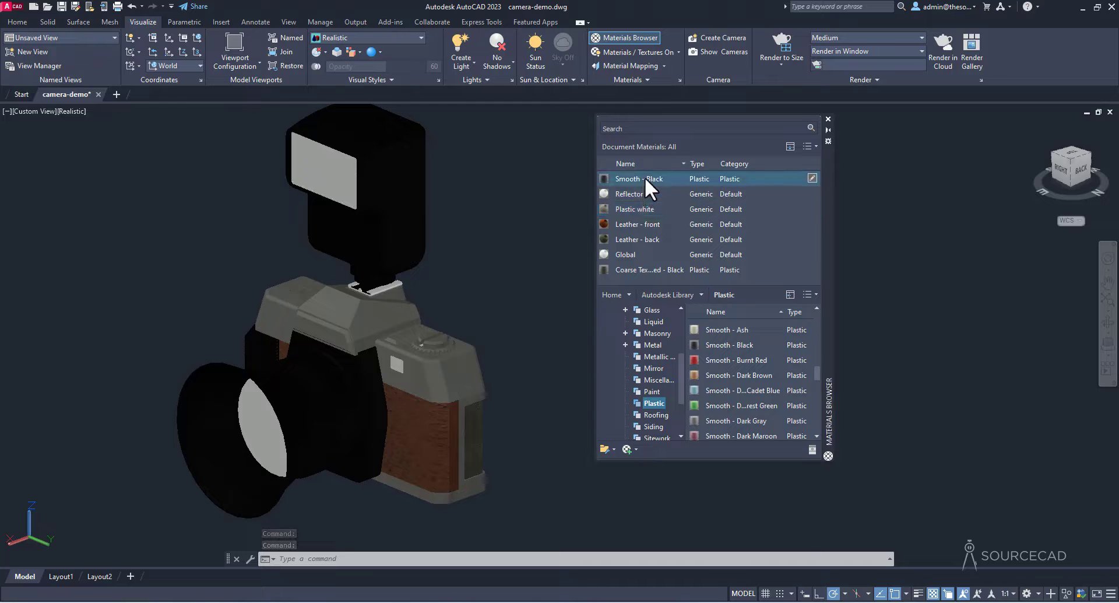
click(813, 178)
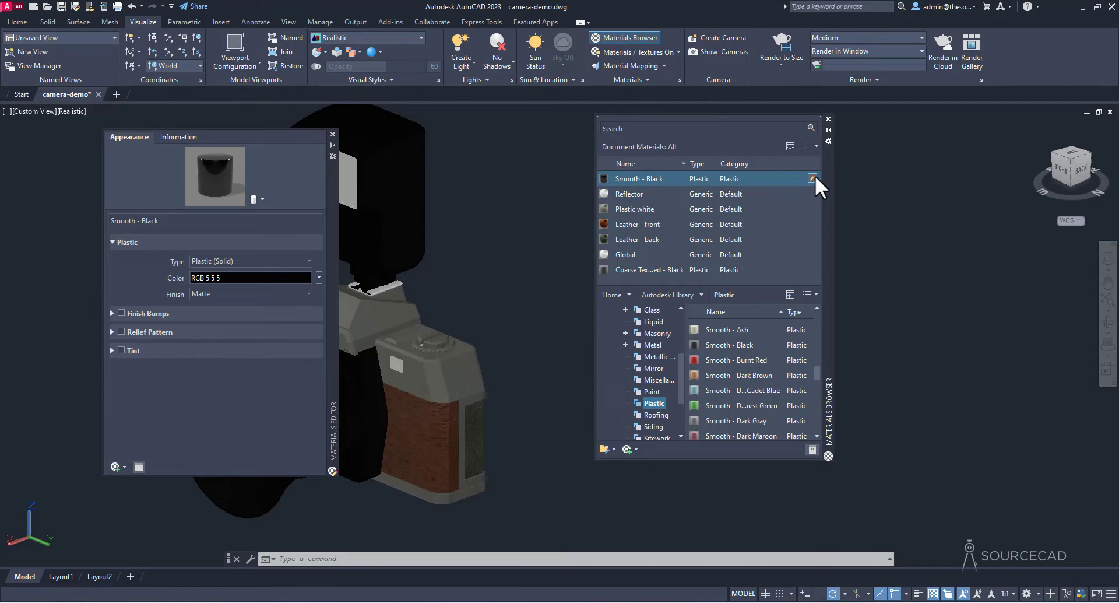
click(287, 293)
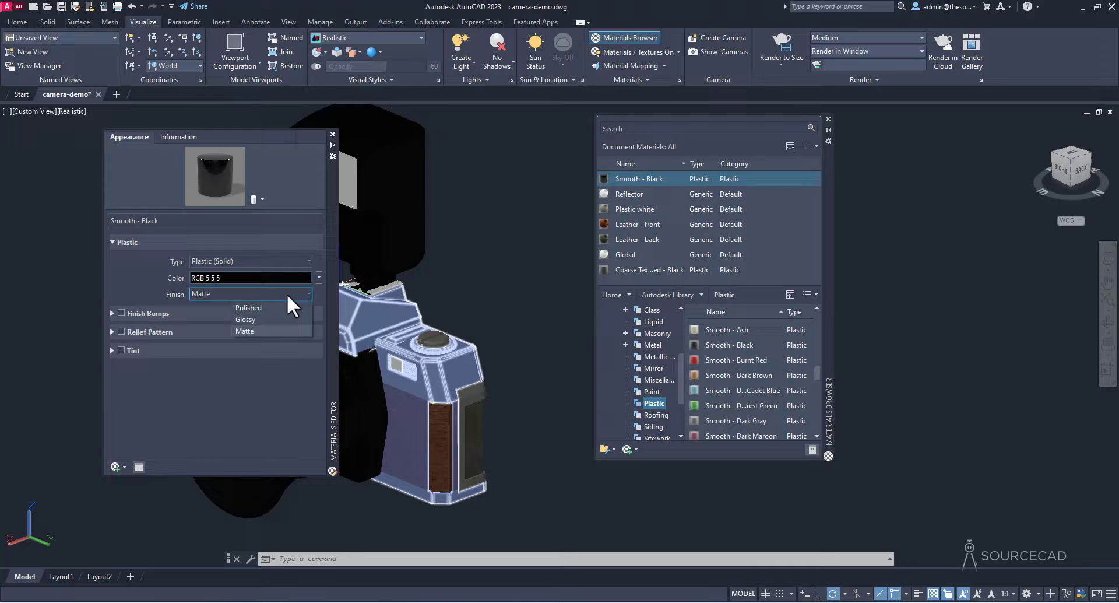
click(261, 320)
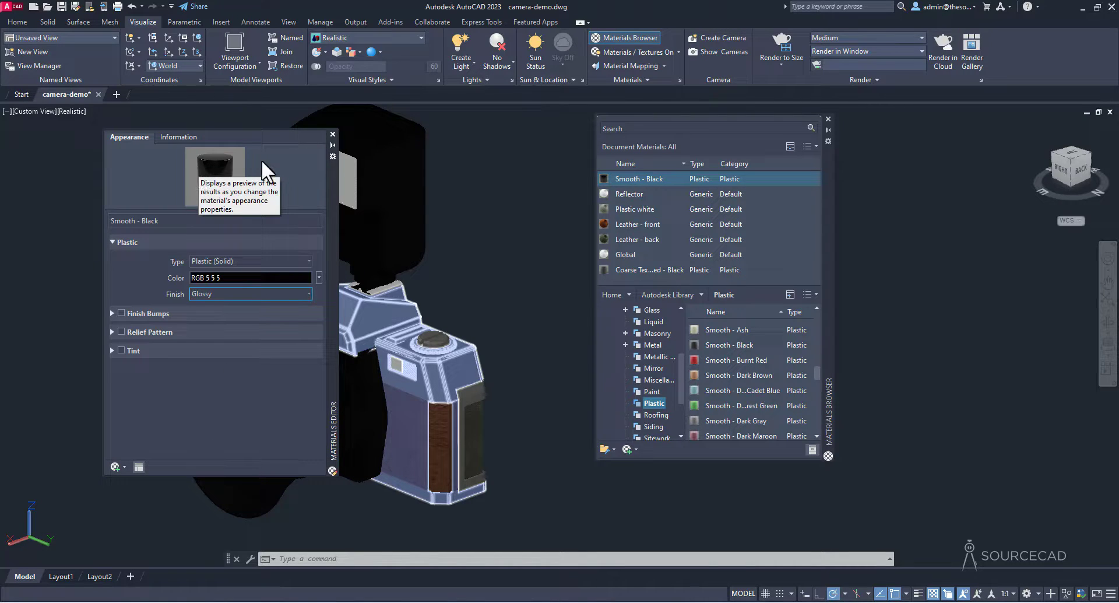
click(332, 134)
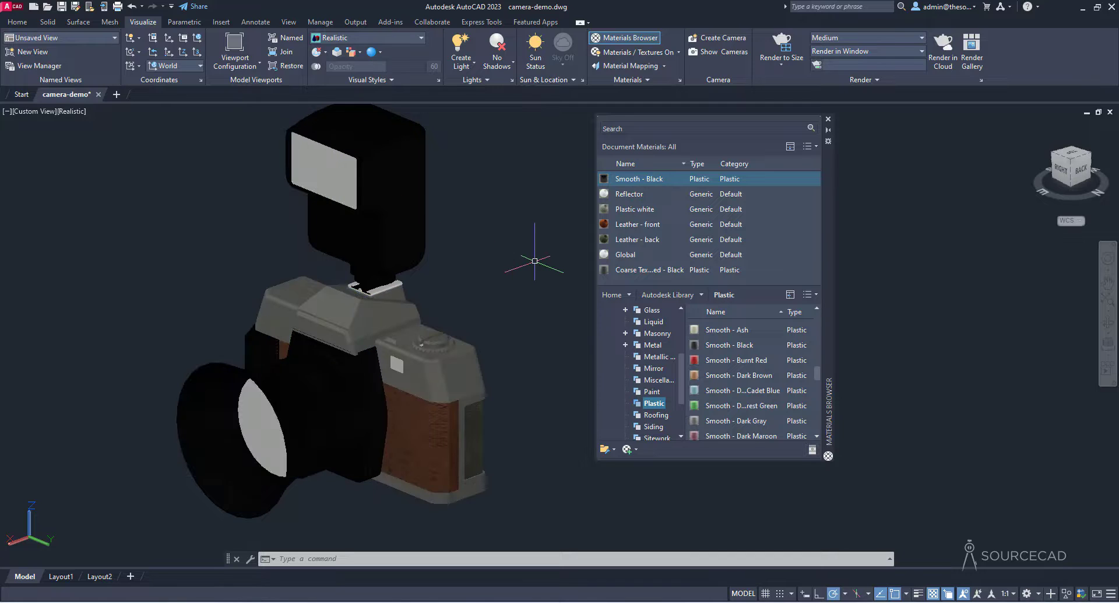
mouse_move(500, 315)
shift+middle_down()
mouse_move(545, 300)
mouse_move(599, 239)
mouse_move(507, 305)
shift+middle_up()
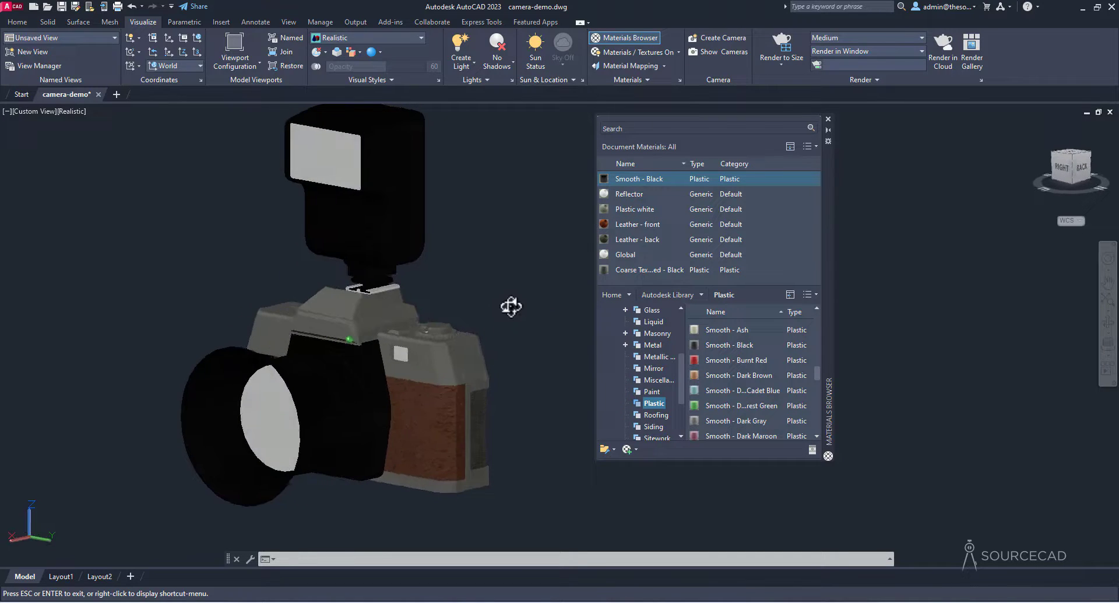
click(285, 403)
click(399, 354)
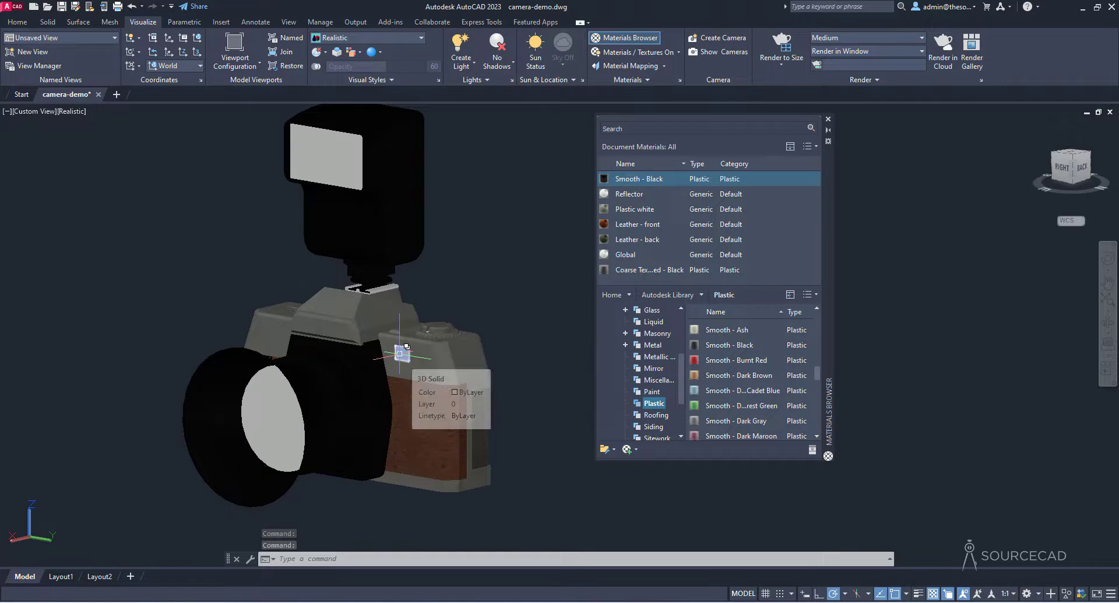
click(288, 408)
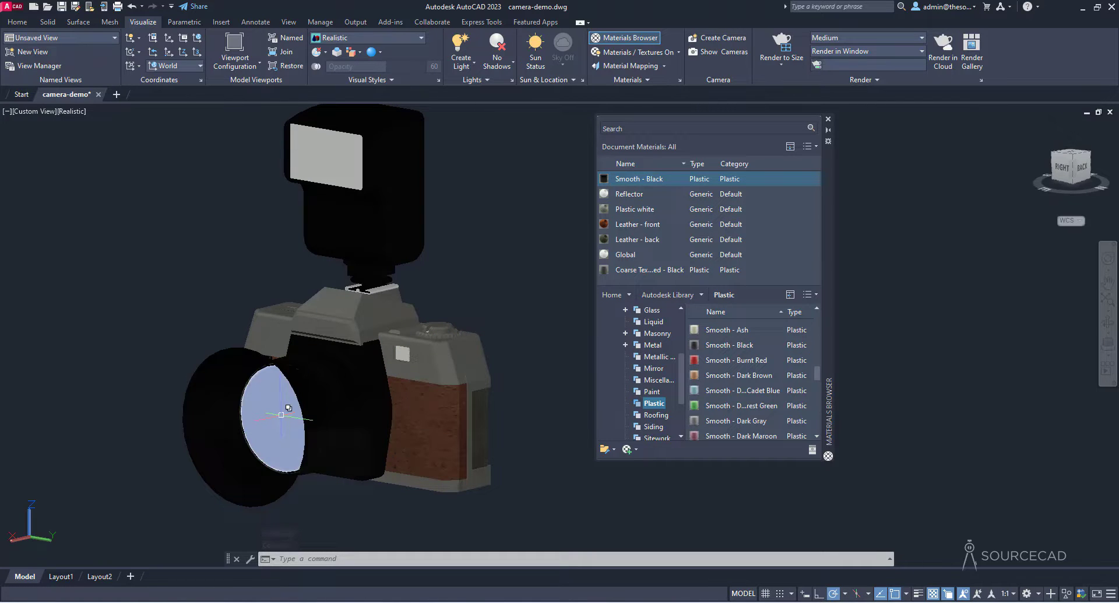
key(Escape)
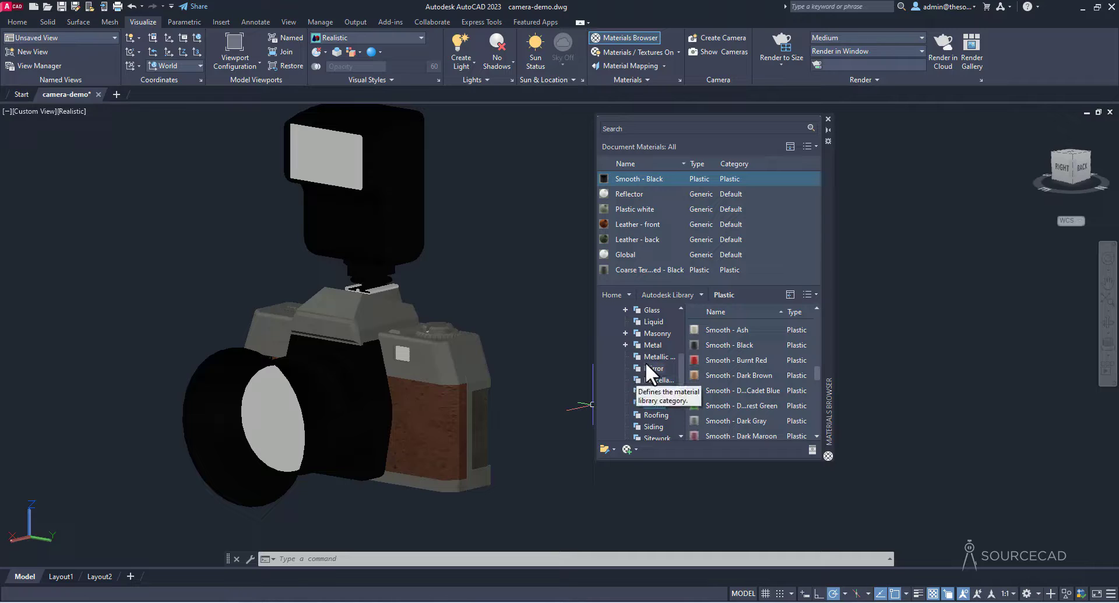
Add the Clear material of type Glazing from the library's Glass category to the document materials
scroll(647, 363, down, 2)
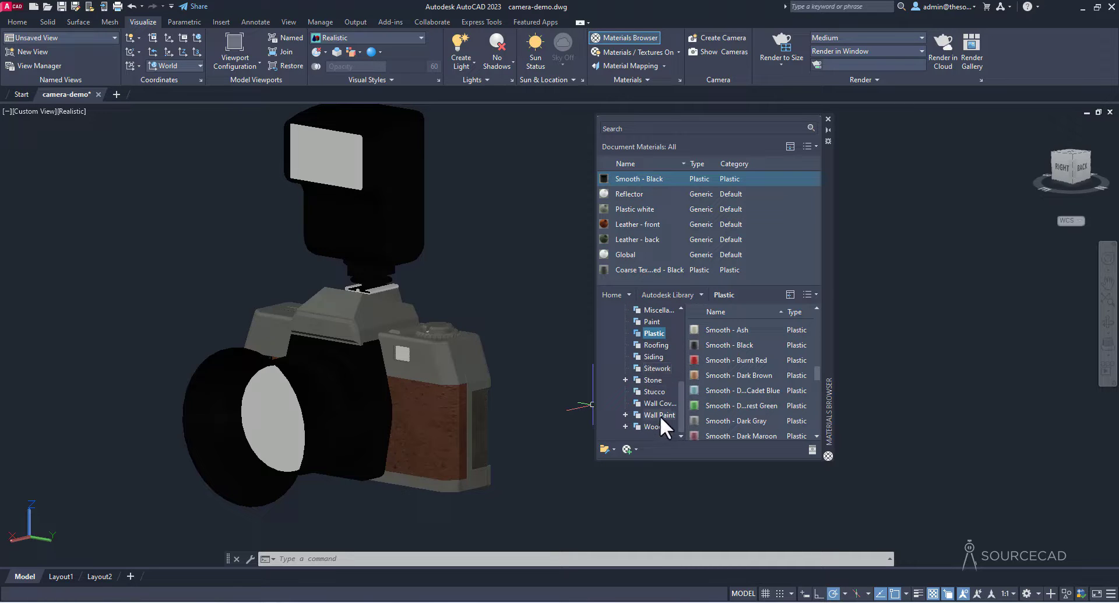
scroll(653, 359, up, 2)
click(654, 310)
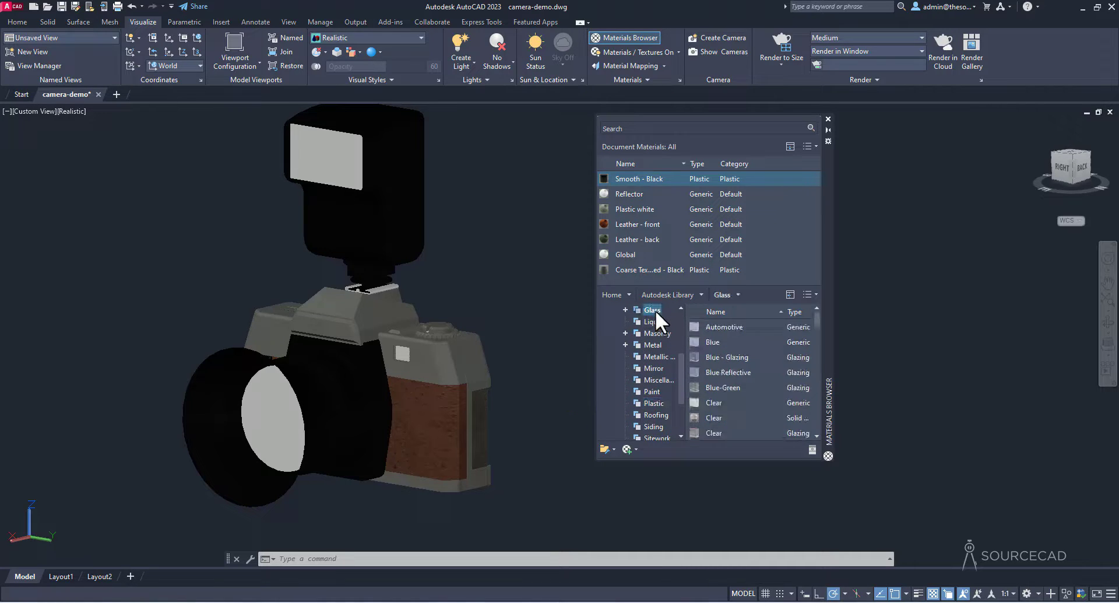
mouse_move(742, 419)
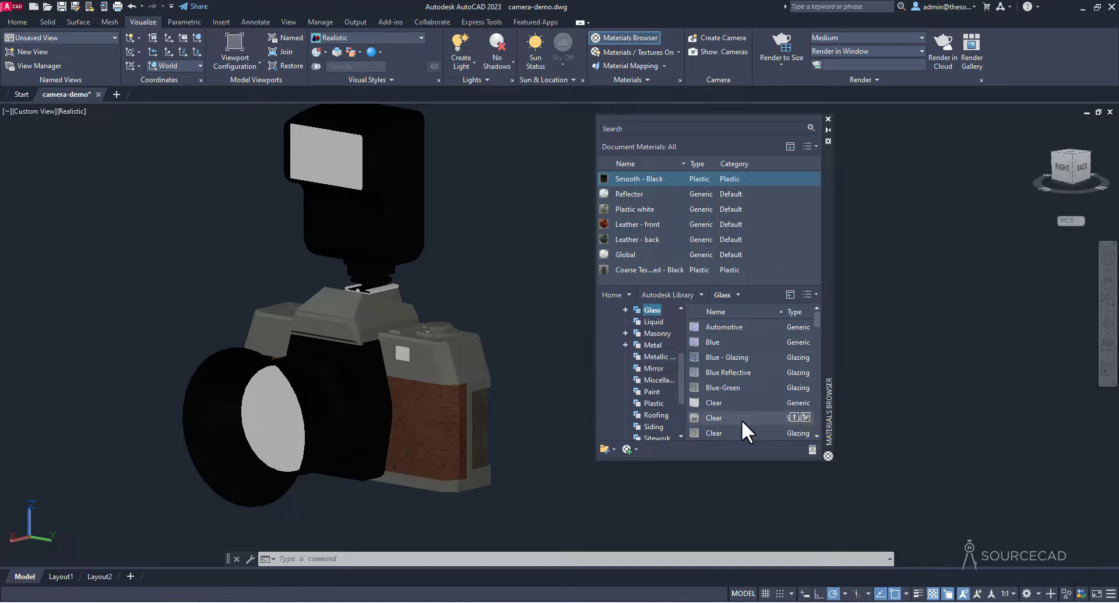
mouse_move(732, 370)
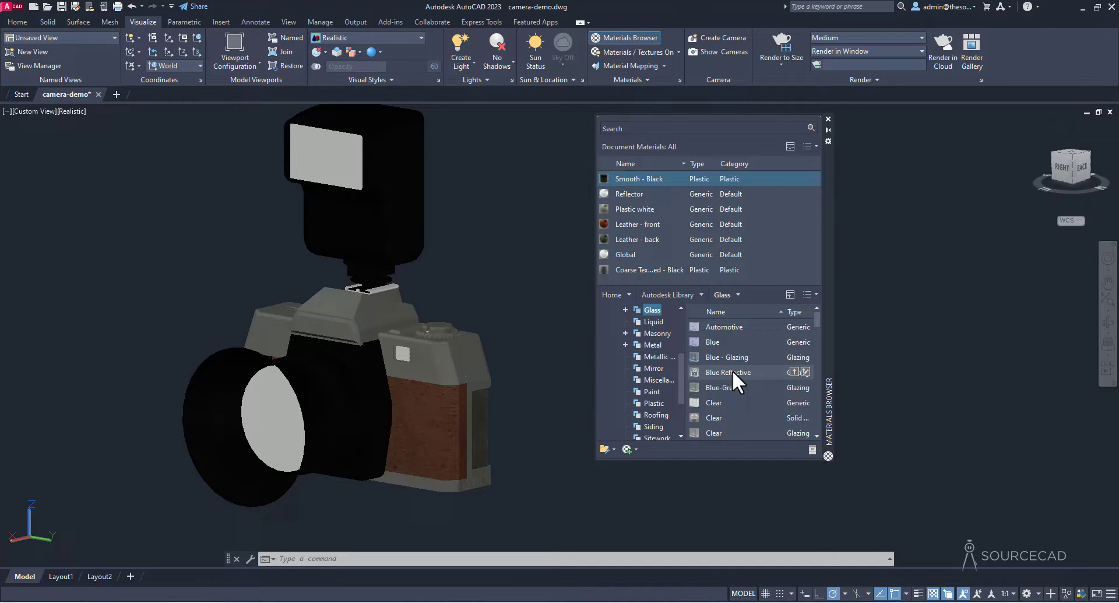
mouse_move(730, 401)
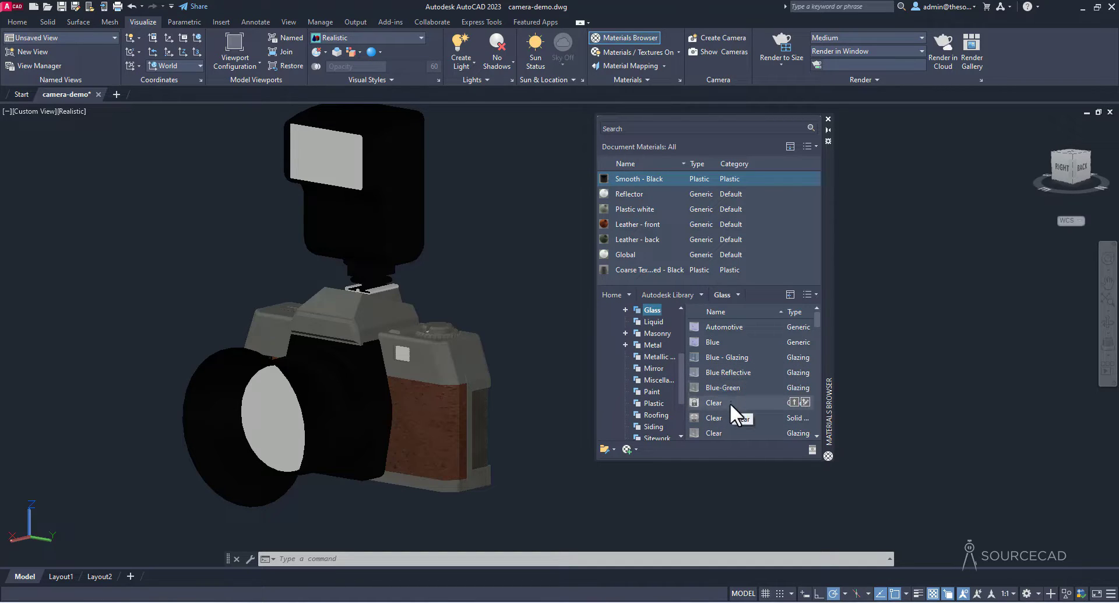
scroll(730, 404, down, 1)
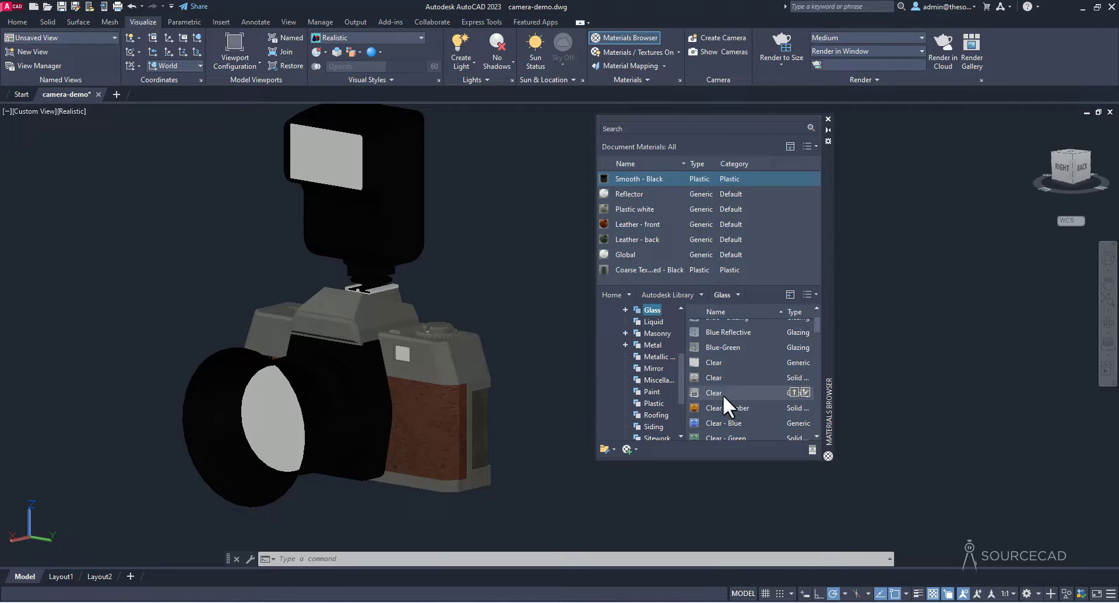
drag(731, 393, 658, 273)
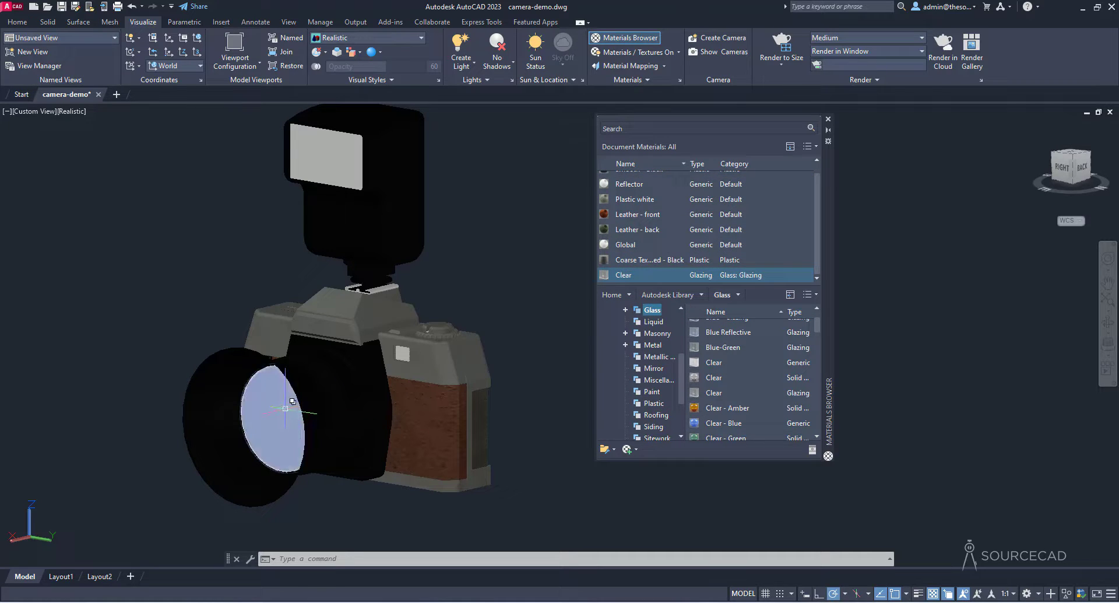
Select the front lens glass, the small window on the body and the flash's front cover, assign Clear to them and clear the selection
click(294, 417)
click(332, 455)
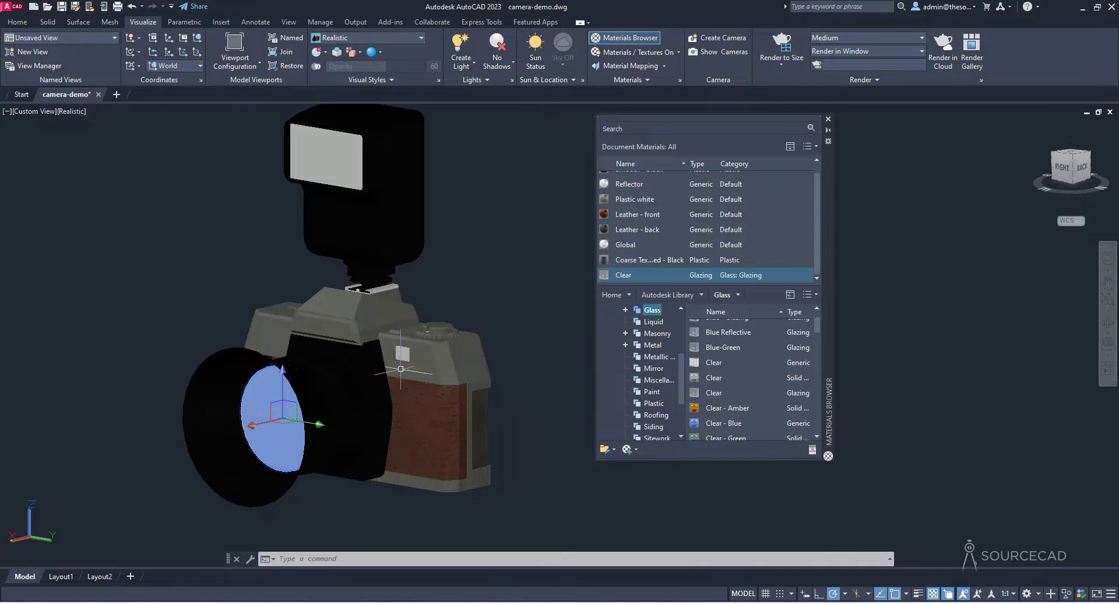
click(404, 353)
click(450, 396)
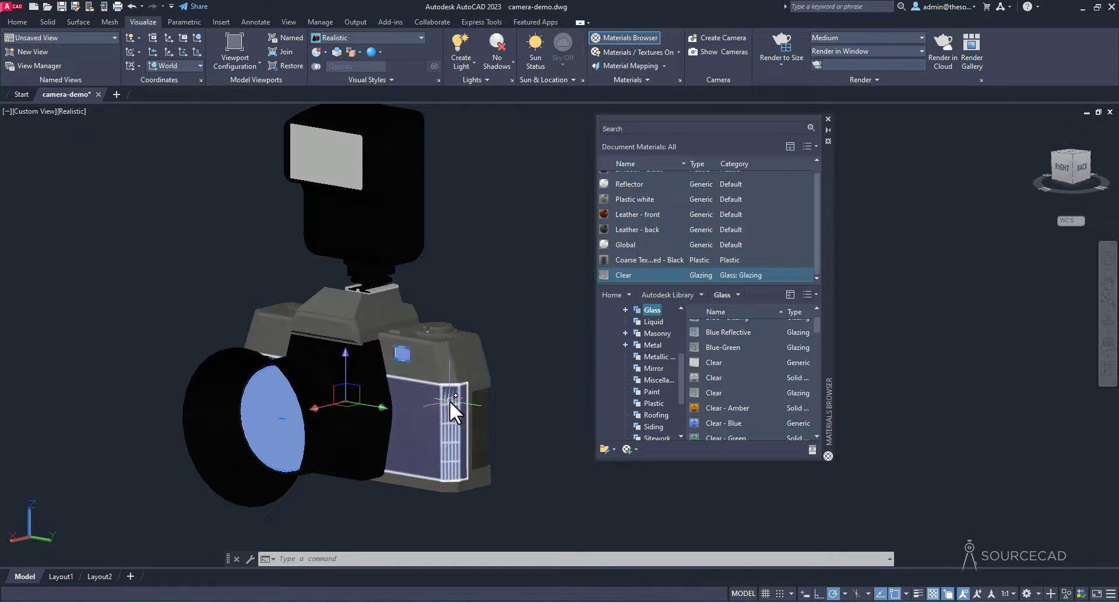
click(340, 151)
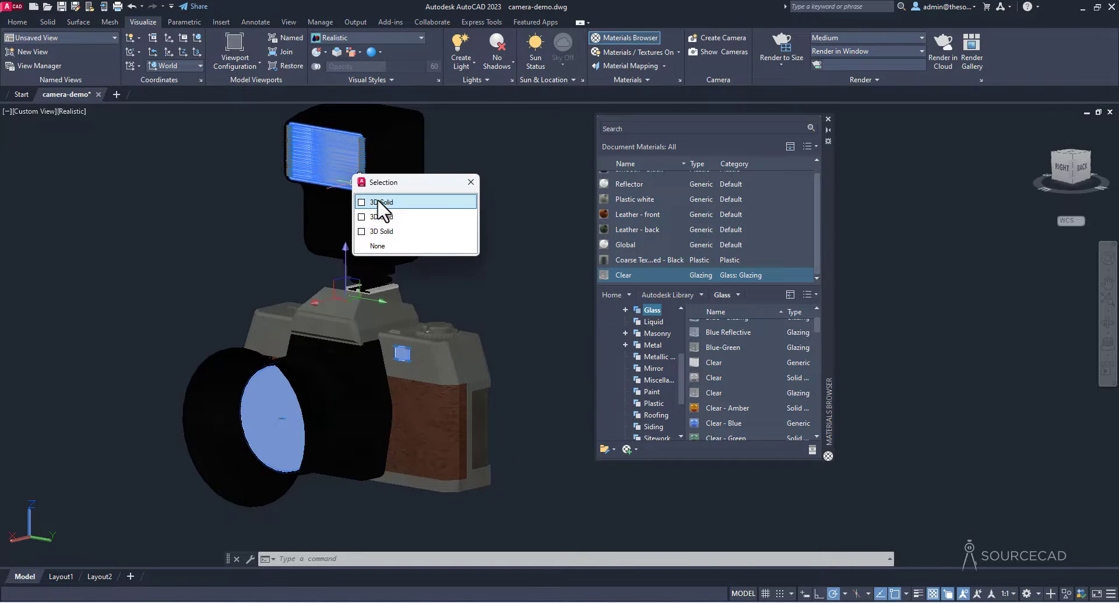
click(357, 200)
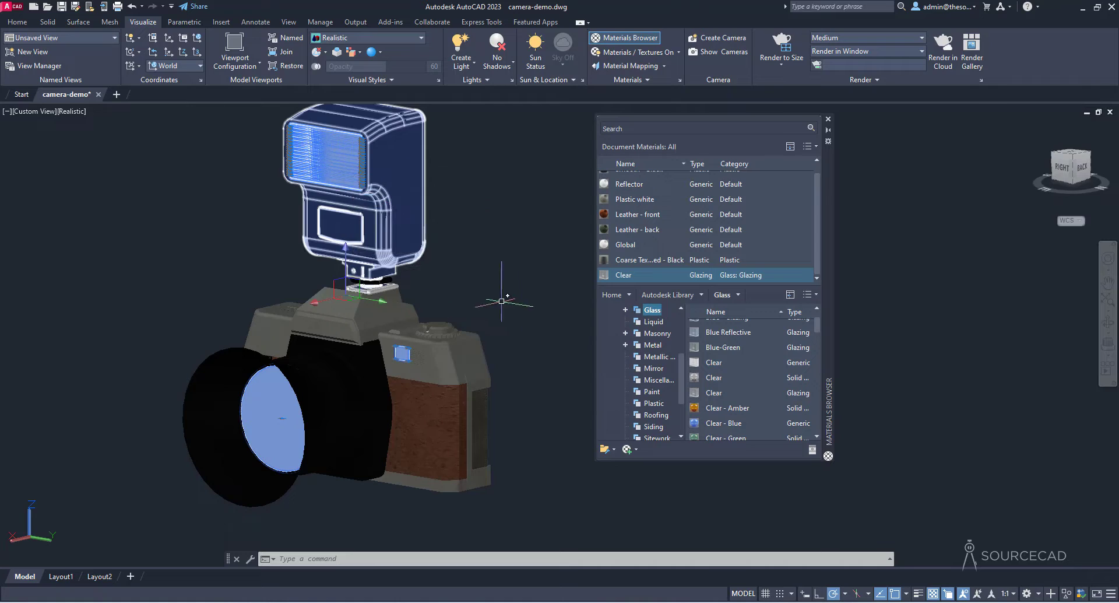
right_click(634, 271)
click(673, 277)
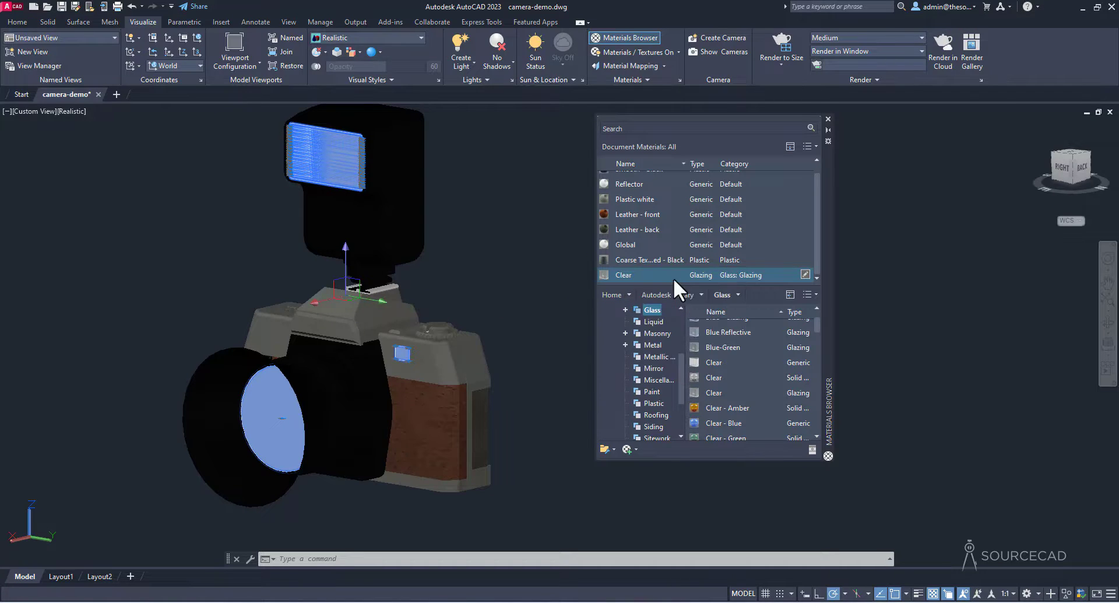
key(Escape)
Select the flash's front cover and the front lens glass and hide both objects
shift+middle_drag(205, 242, 235, 265)
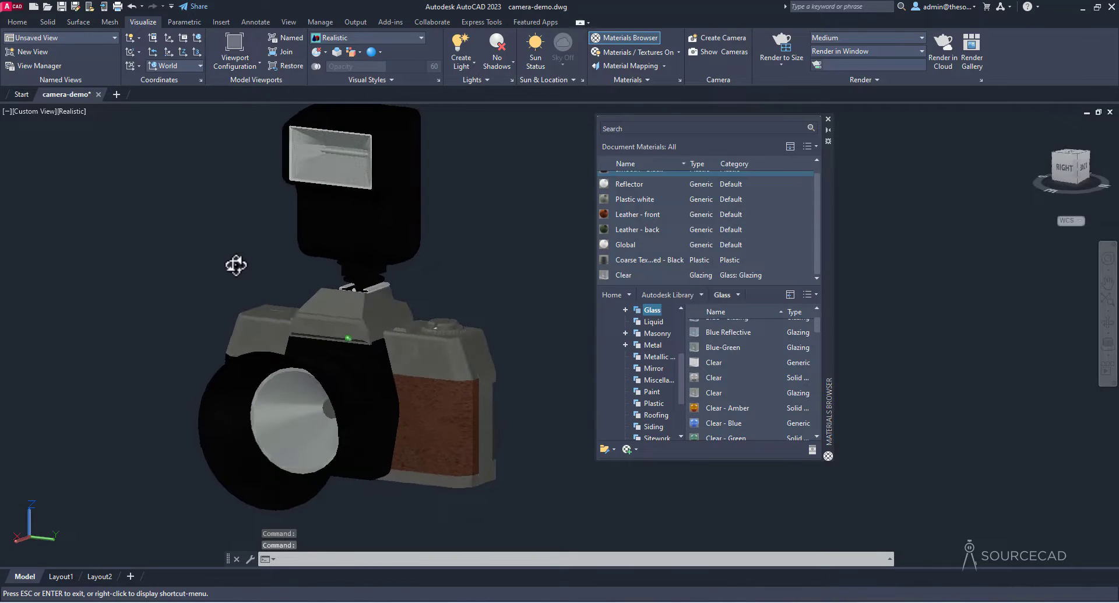
click(325, 172)
click(364, 205)
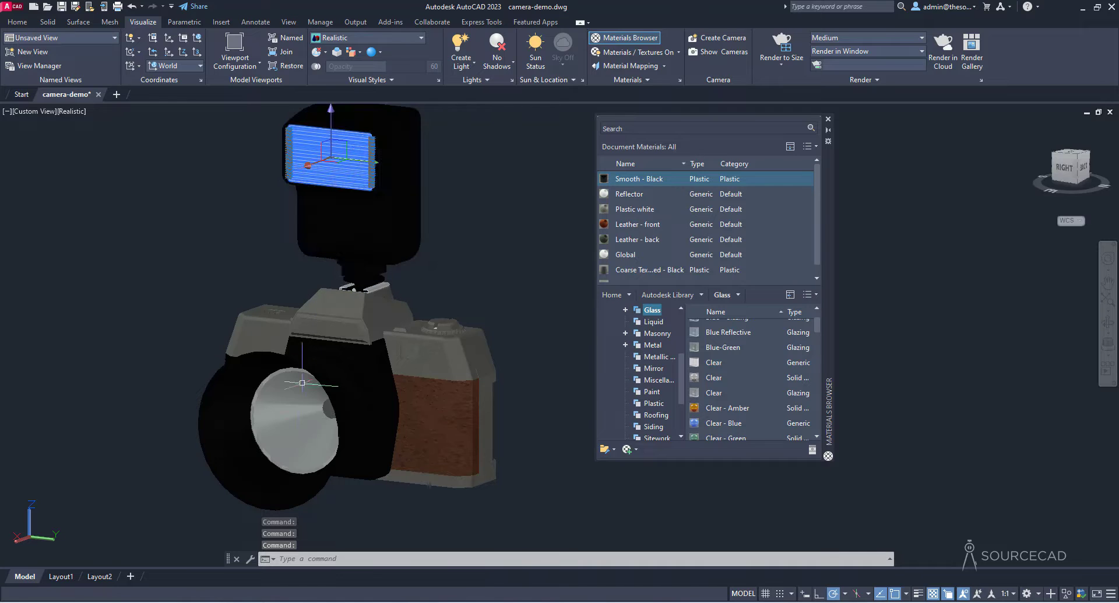
click(308, 421)
click(345, 453)
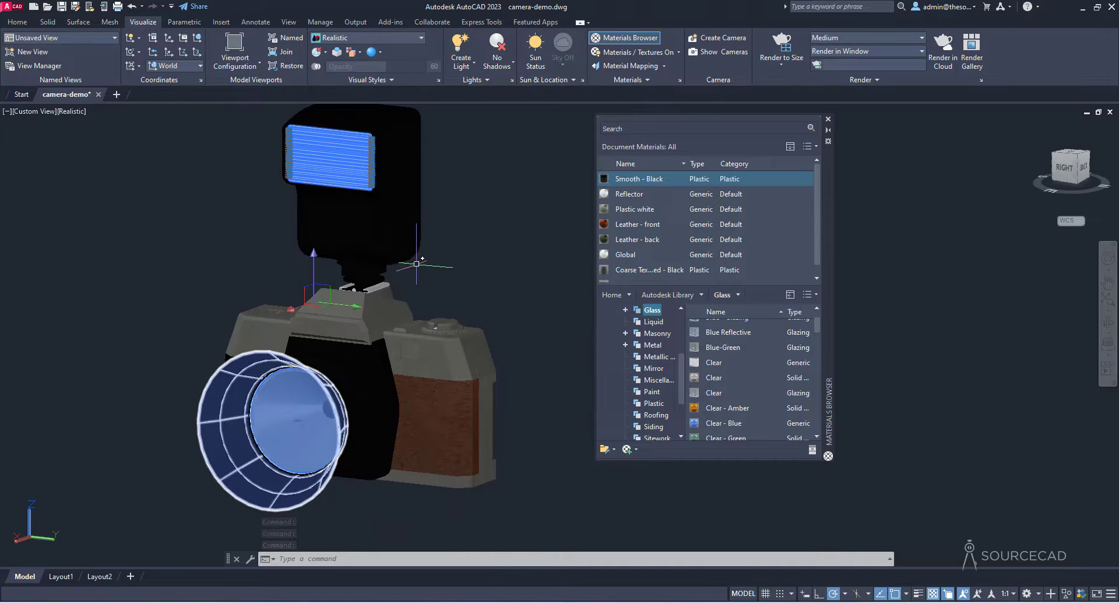
right_click(425, 257)
mouse_move(475, 311)
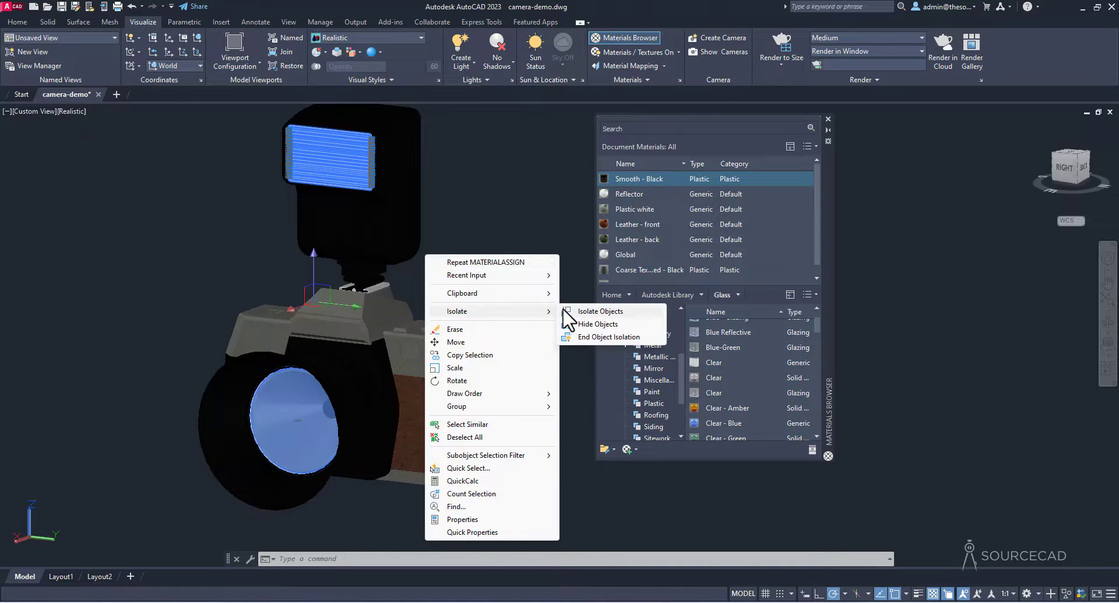
click(592, 325)
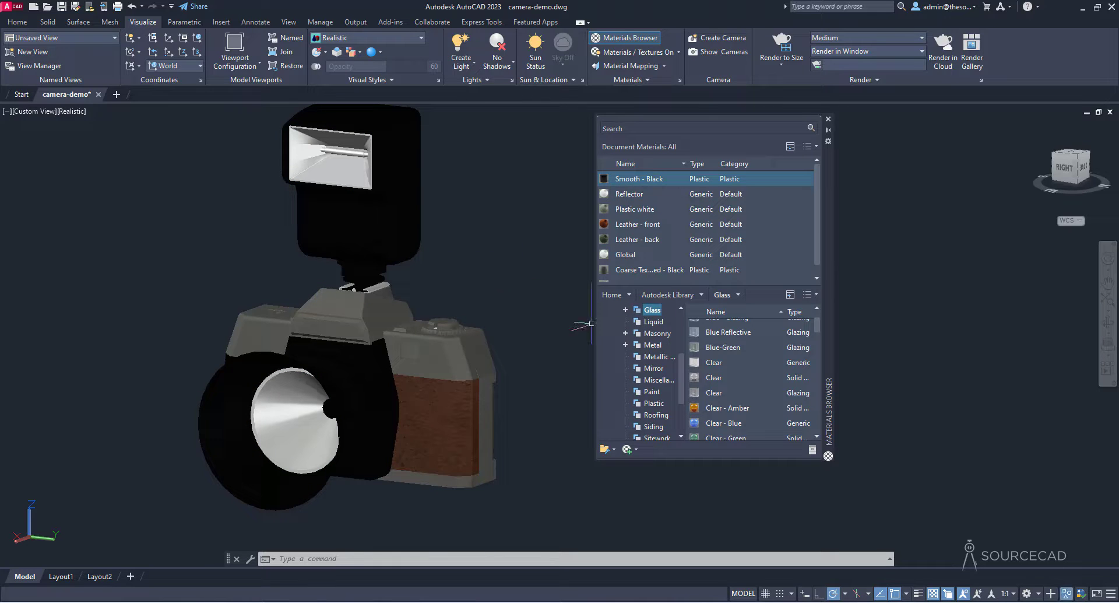
click(291, 383)
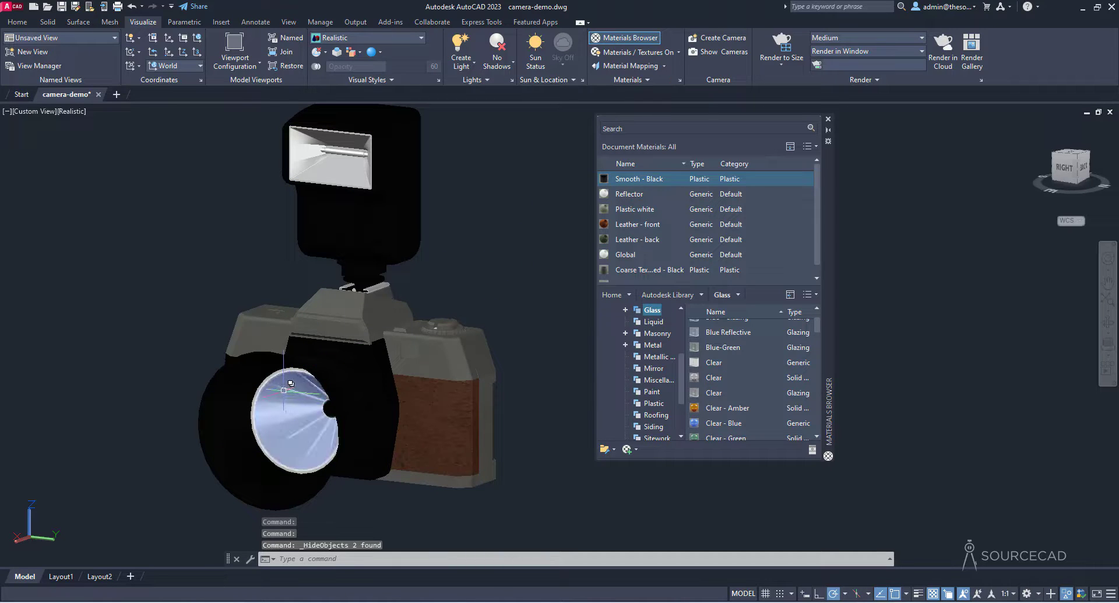
click(282, 371)
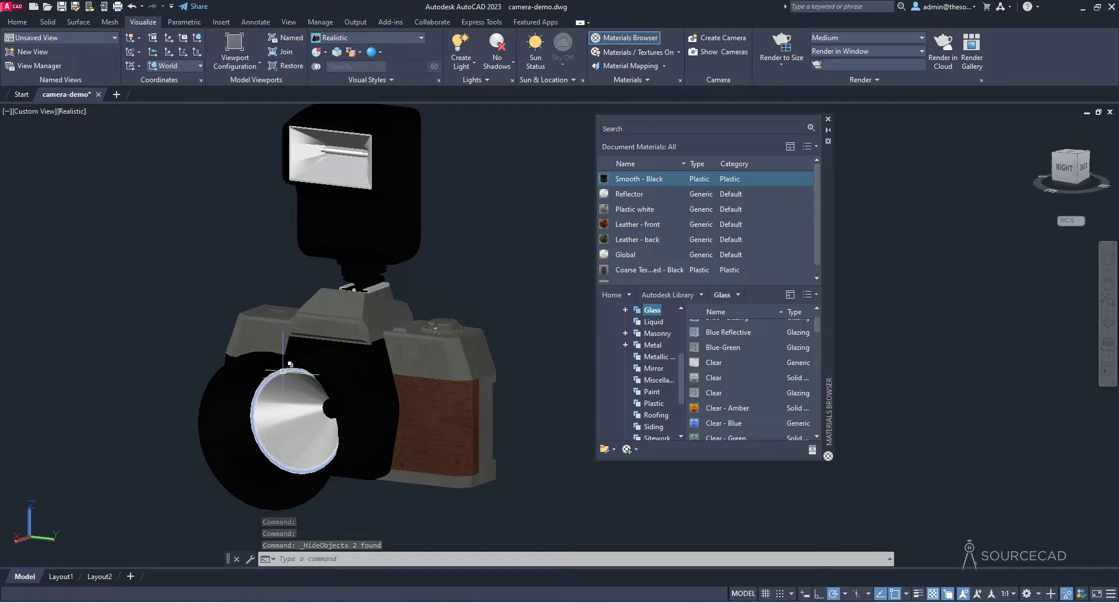
key(Escape)
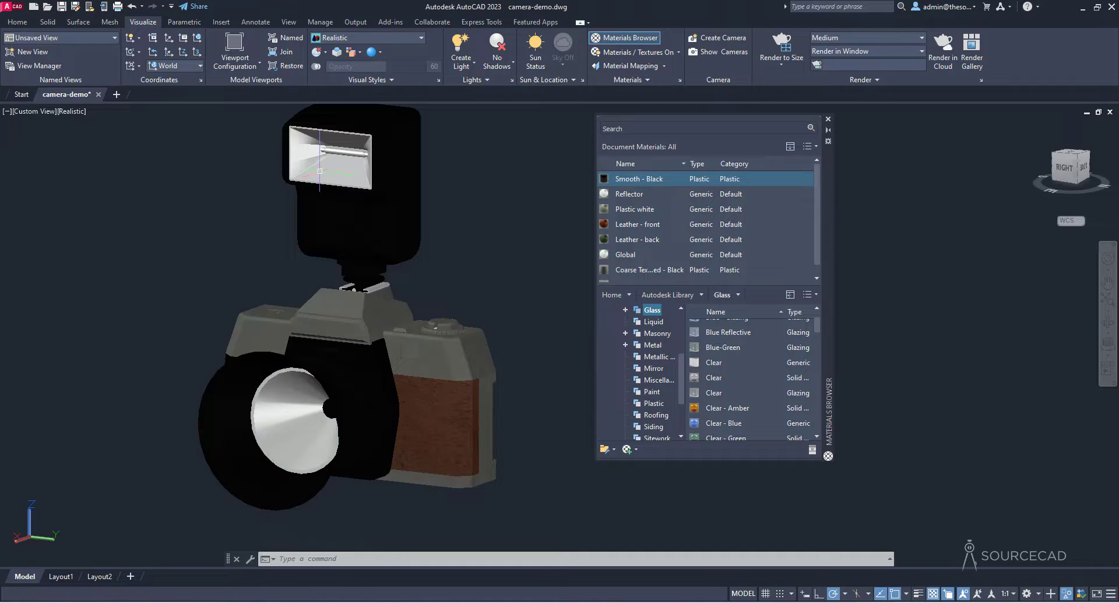
click(306, 141)
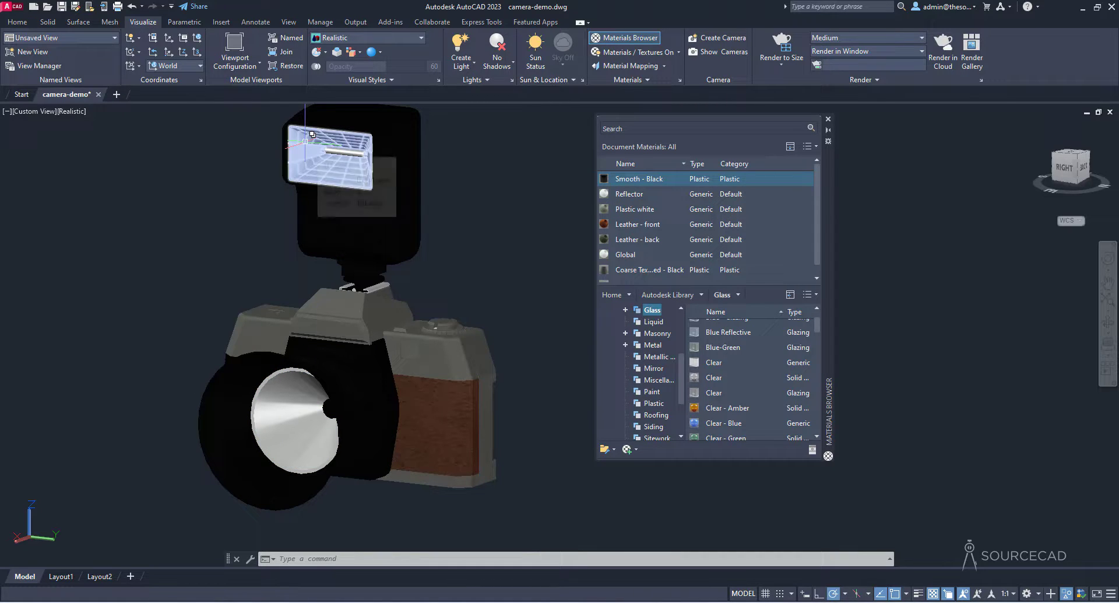
key(Escape)
Select the conical inner lens barrel and its thin front rim and assign Coarse Textured - Black to them
click(296, 387)
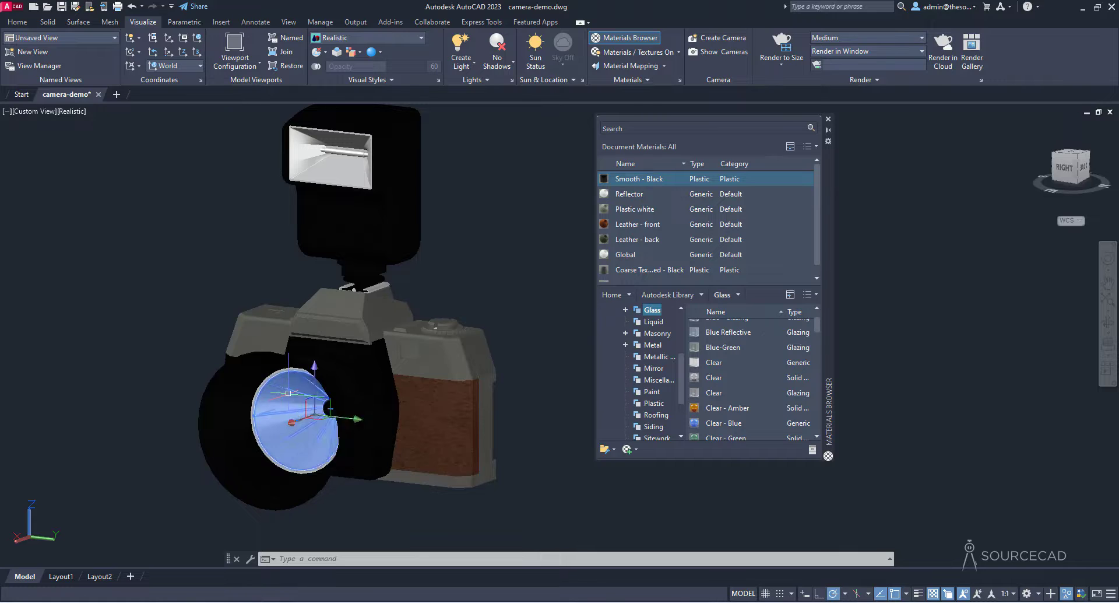
click(295, 386)
click(330, 437)
scroll(277, 382, up, 6)
click(284, 362)
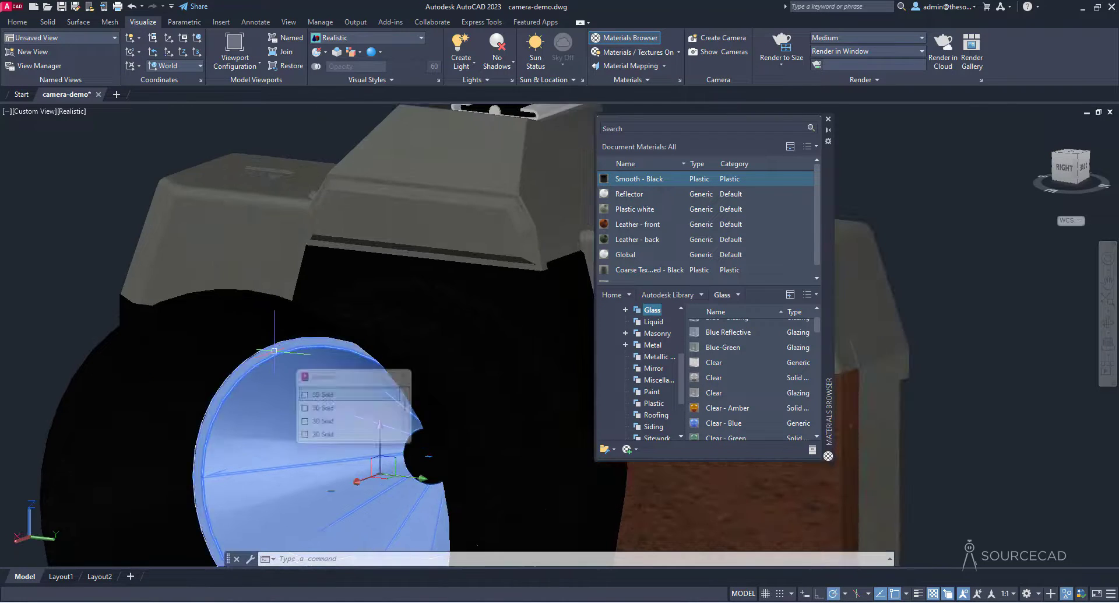
click(318, 393)
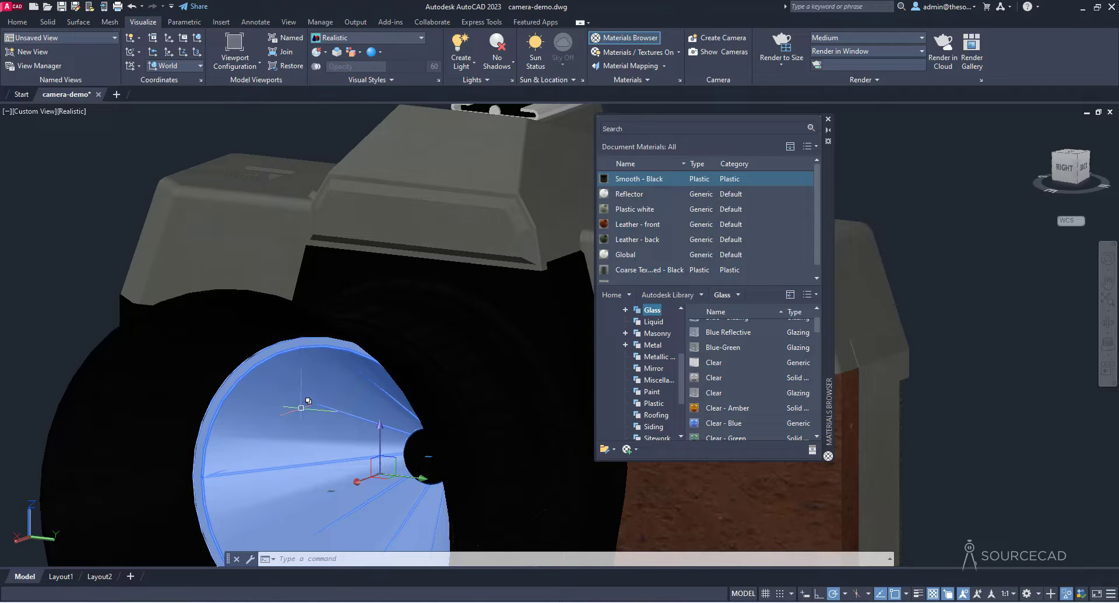
click(589, 268)
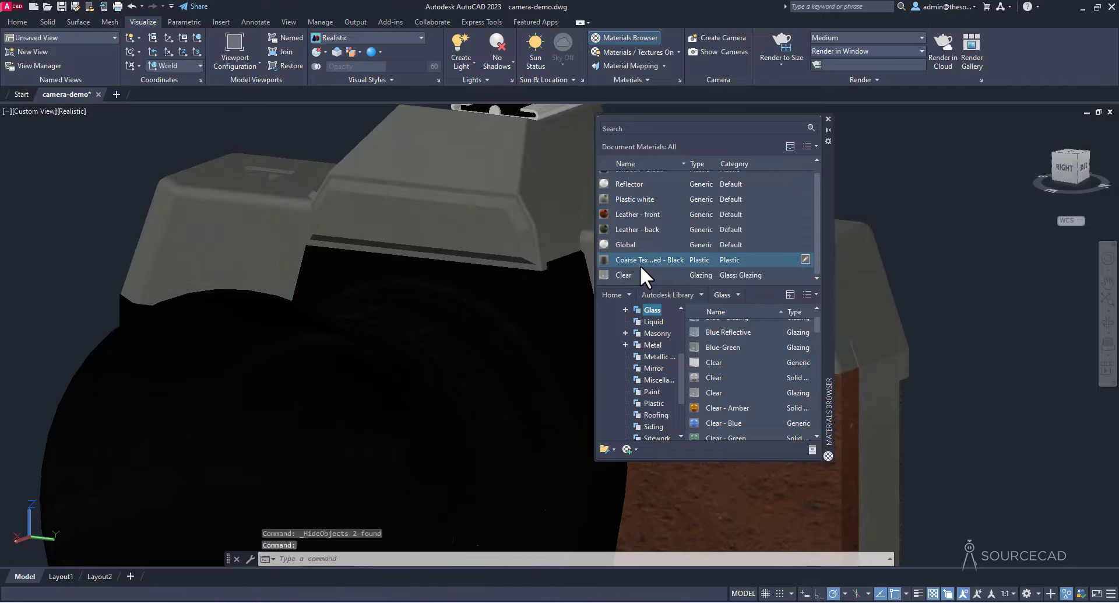
scroll(330, 367, up, 2)
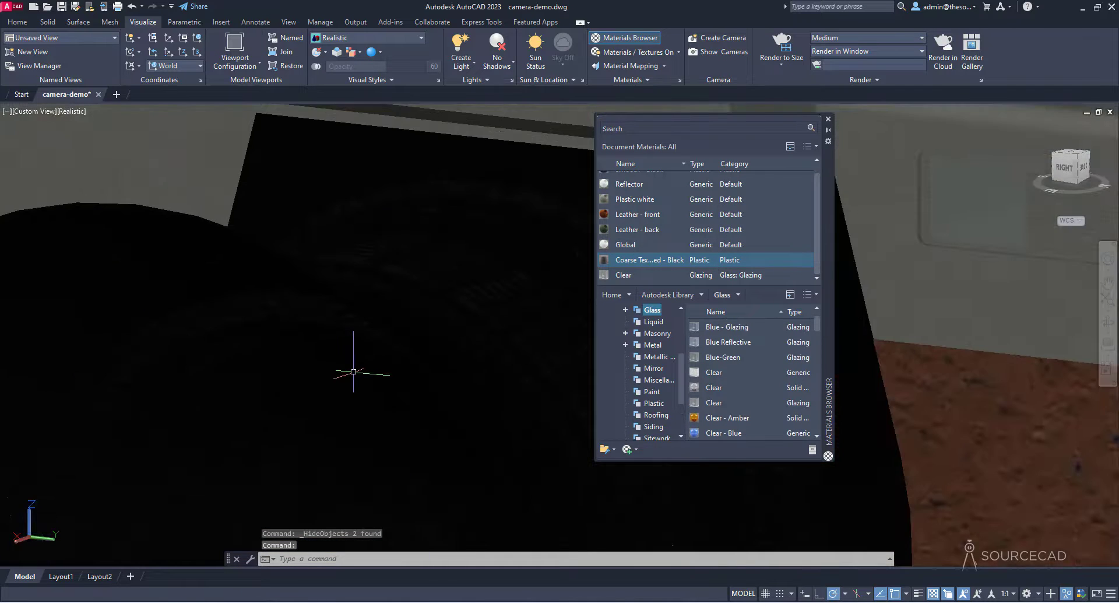
scroll(200, 377, down, 5)
scroll(208, 371, down, 2)
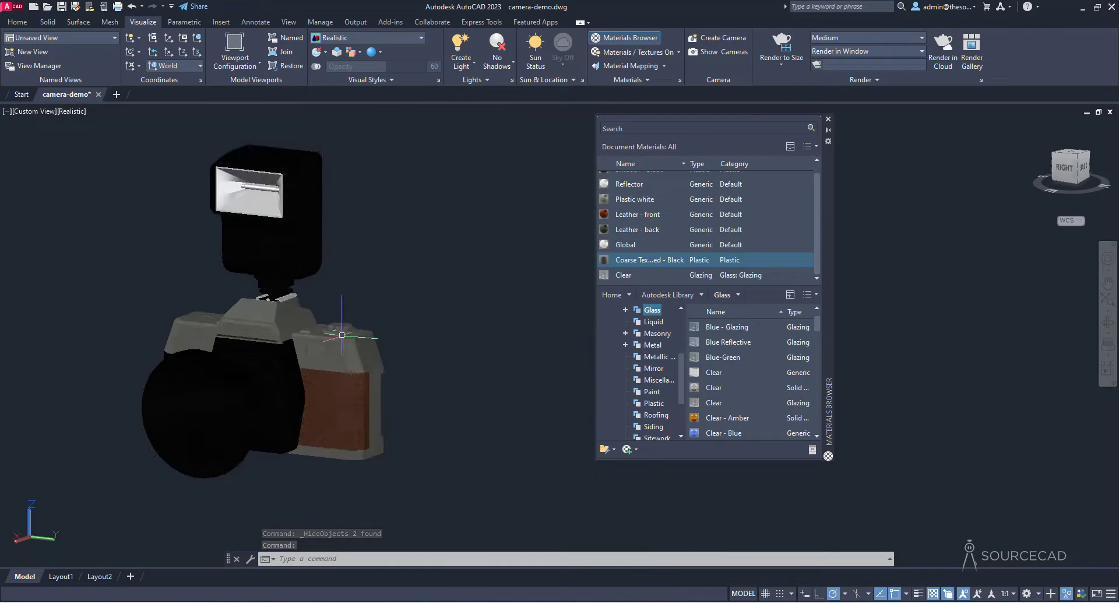
middle_drag(314, 320, 449, 320)
scroll(449, 320, down, 1)
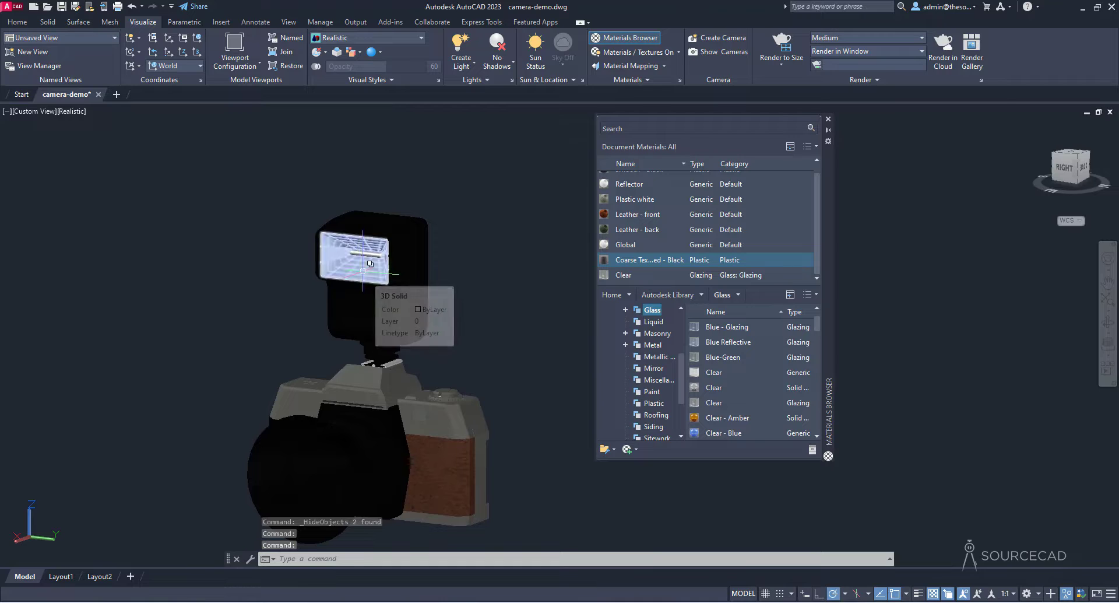
middle_drag(529, 308, 550, 263)
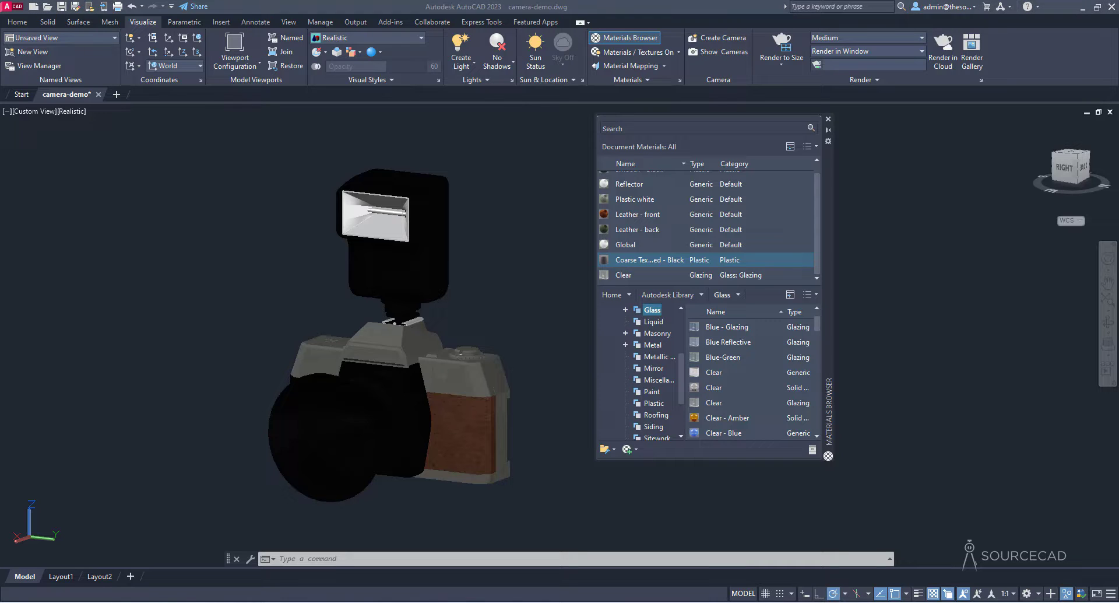
click(641, 601)
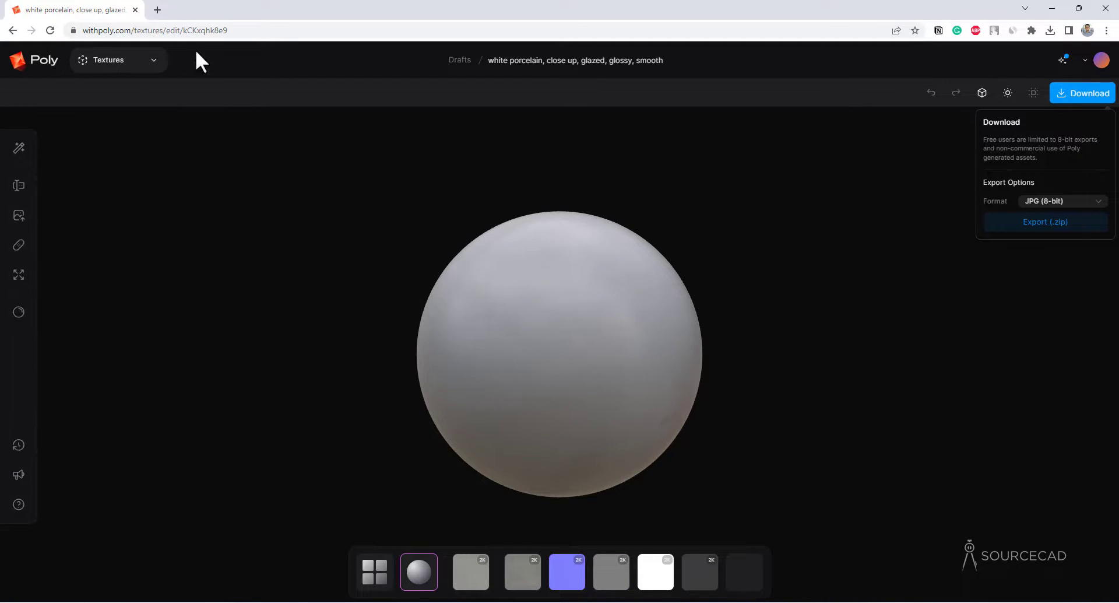
click(204, 30)
text(https://withpoly.com/browse/textures/8DatowhmRP)
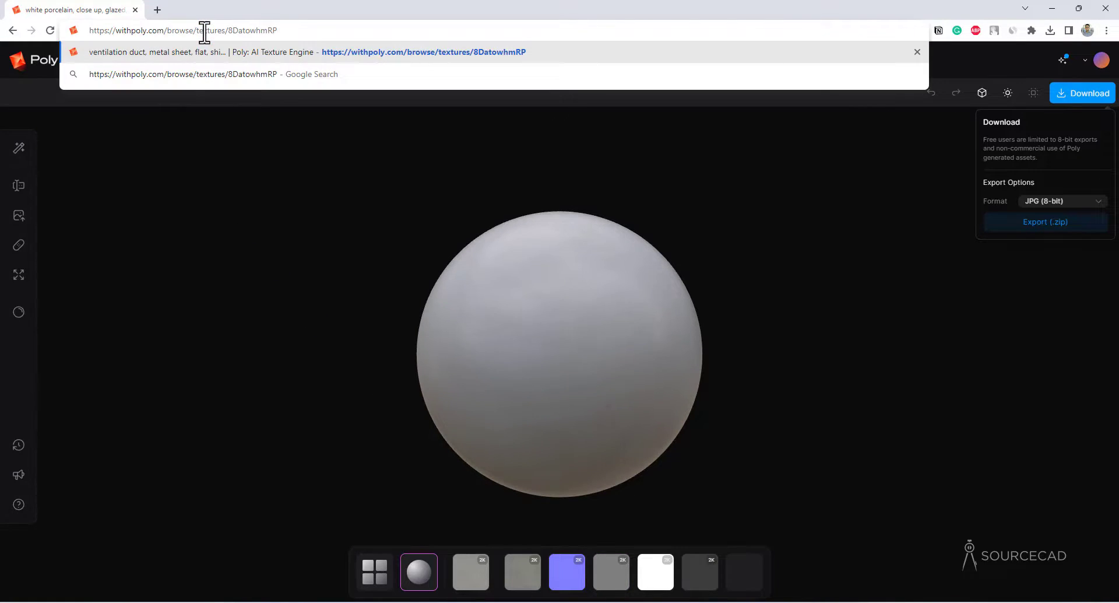
key(Return)
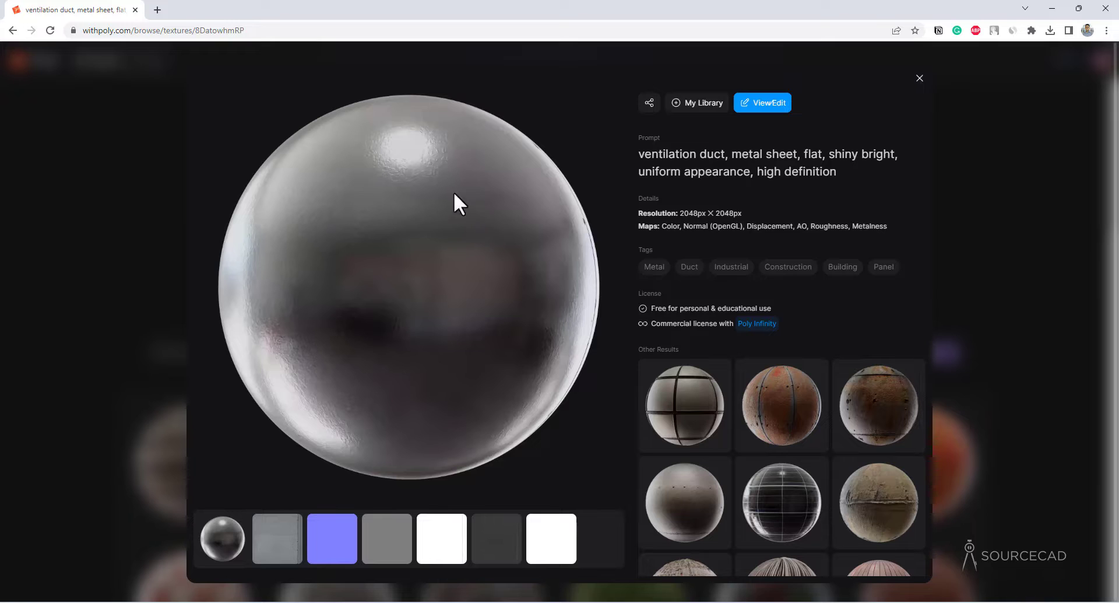
Open the ventilation duct metal texture in the Poly editor and export it as a zip in JPG (8-bit) format
click(779, 102)
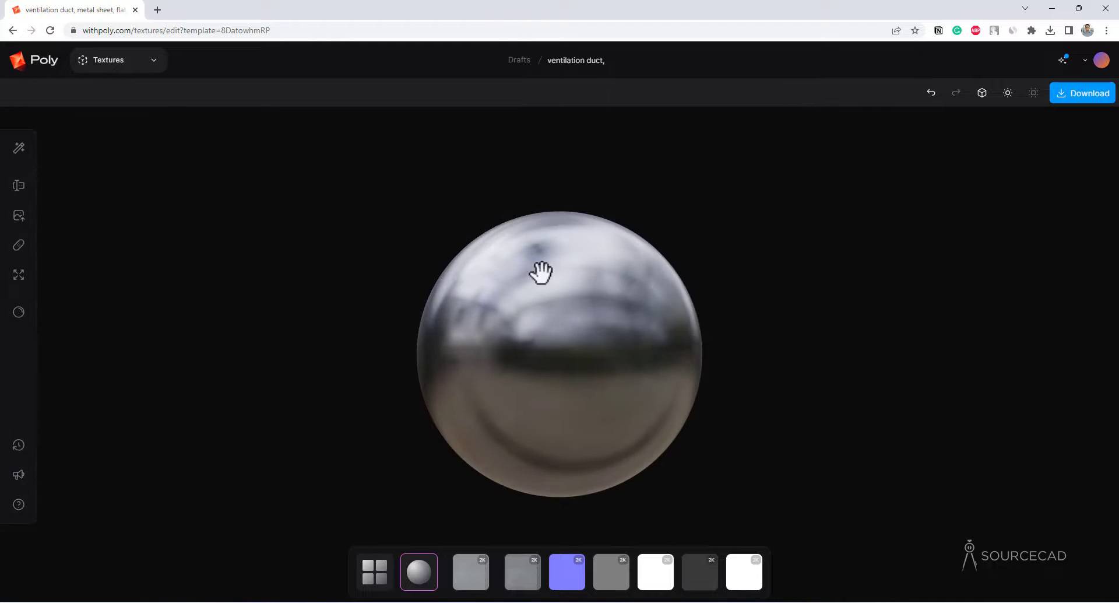
drag(541, 272, 645, 358)
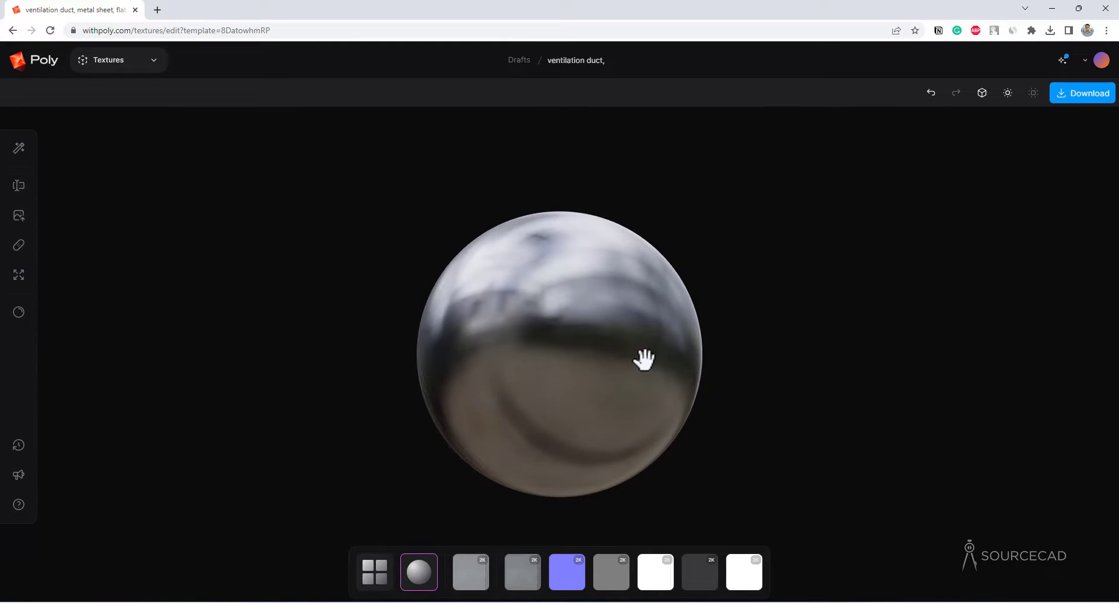
click(1086, 94)
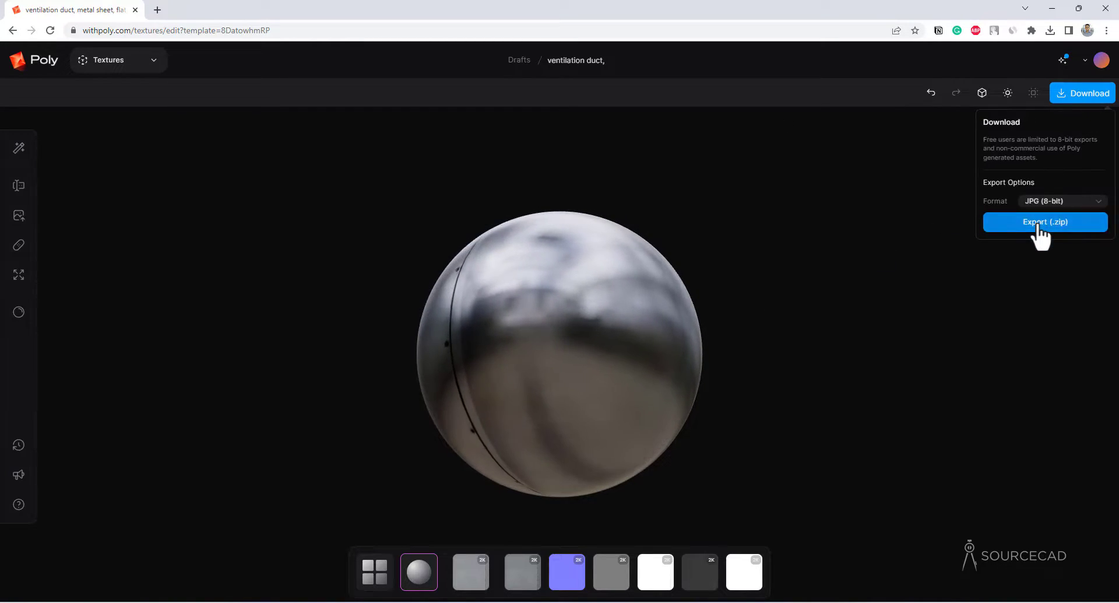
click(1038, 225)
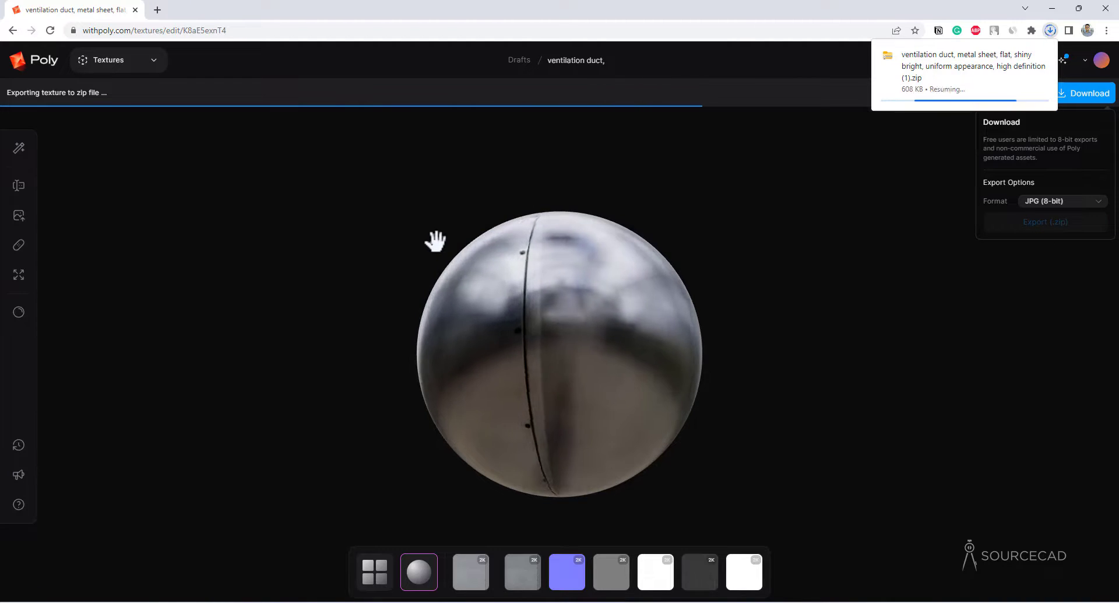
Open My Library in Poly and look through the recent texture assets
click(143, 73)
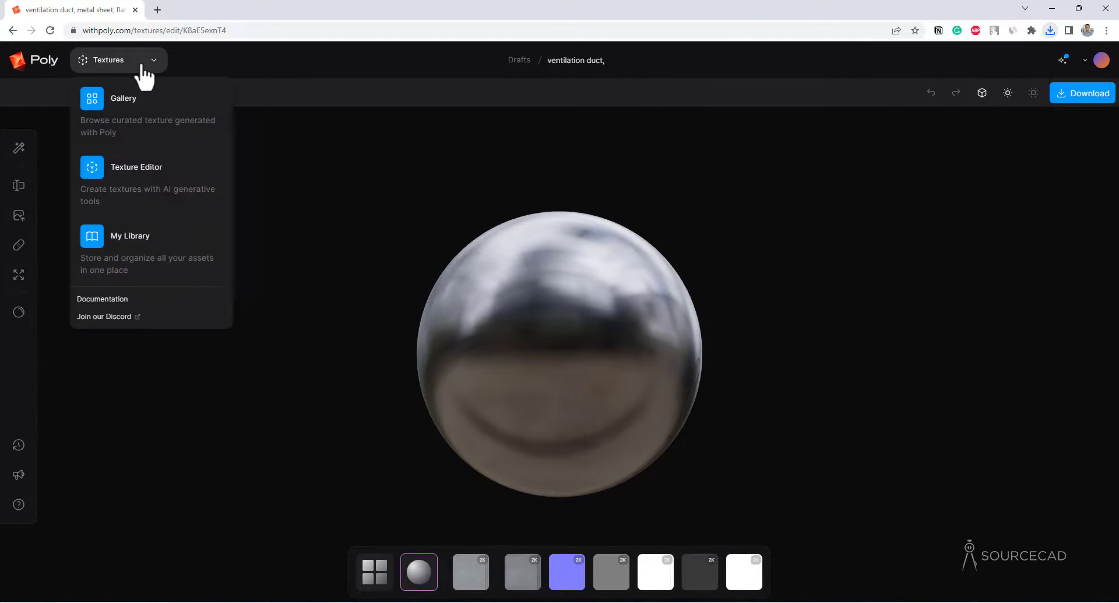
click(143, 248)
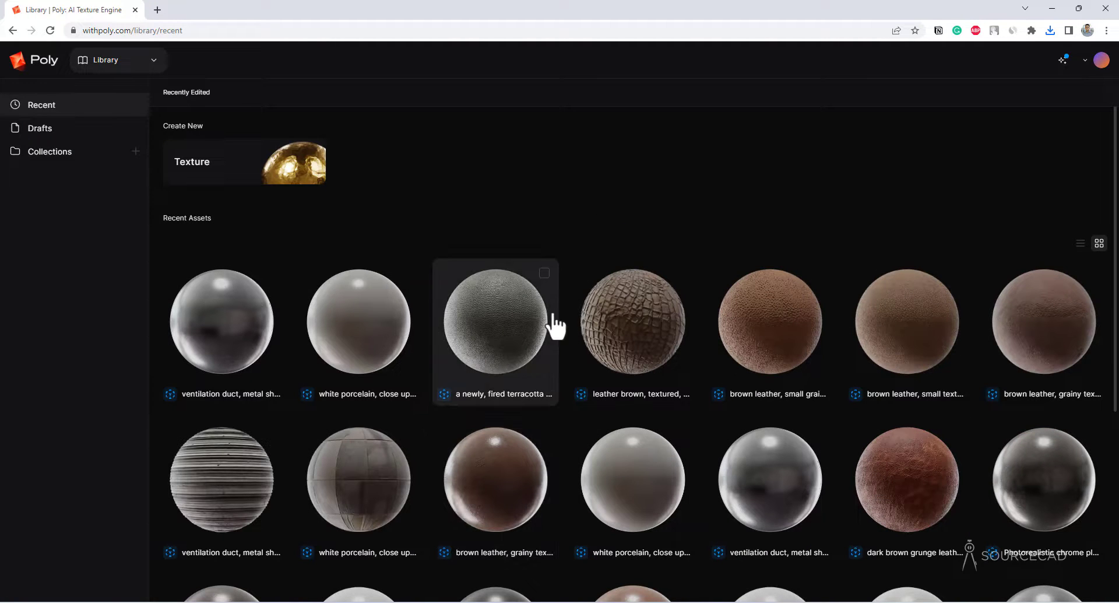
scroll(522, 337, down, 5)
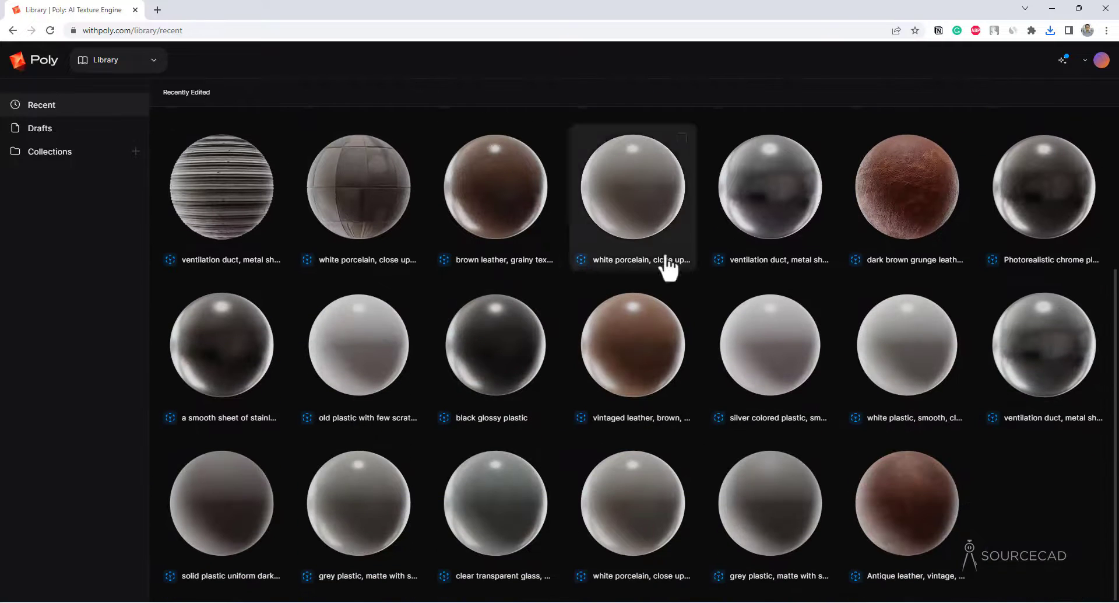
scroll(651, 277, up, 5)
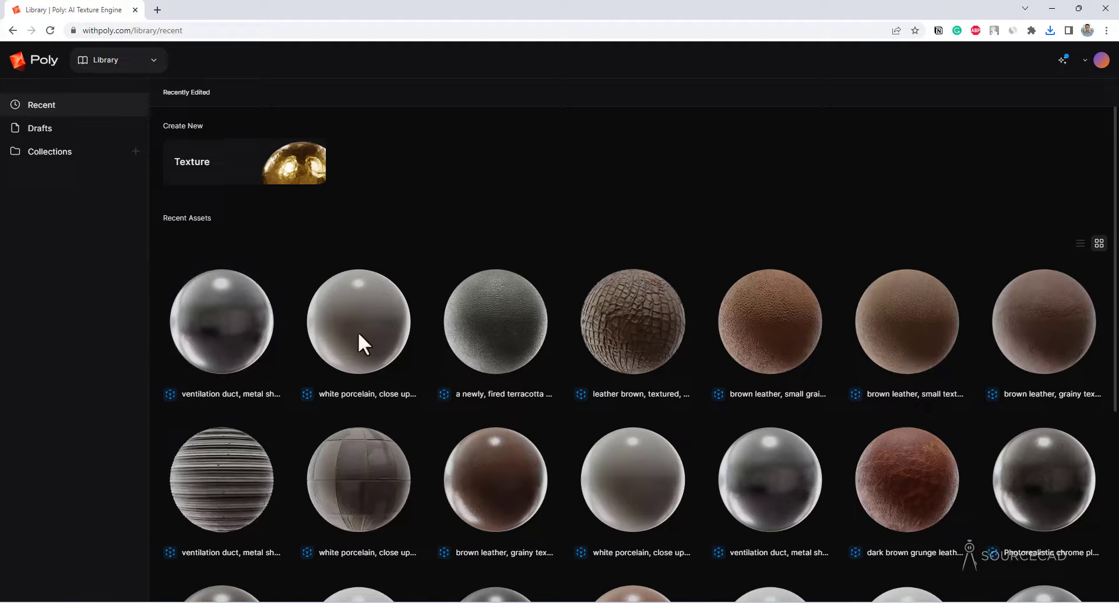
Inspect the contents of the downloaded ventilation duct zip, close it and switch back to AutoCAD
click(1048, 30)
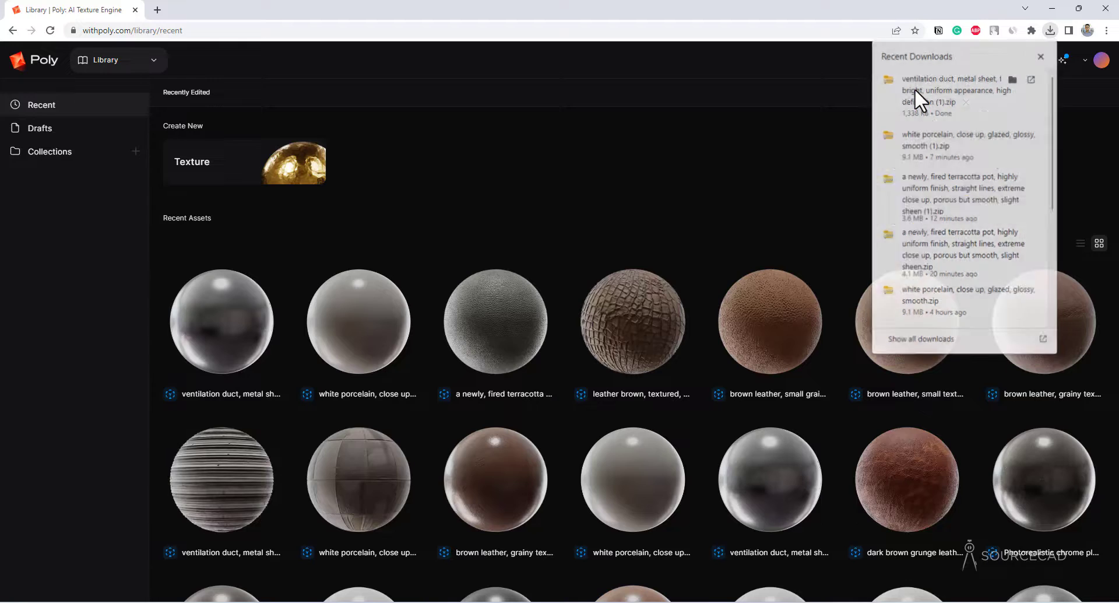
click(915, 88)
drag(379, 168, 537, 205)
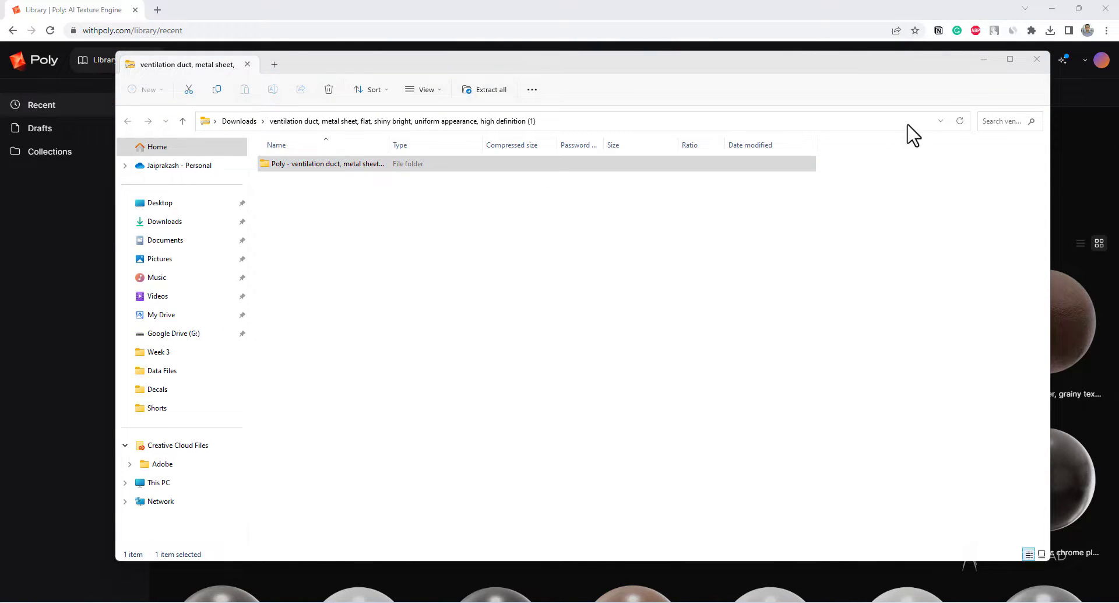
click(1041, 60)
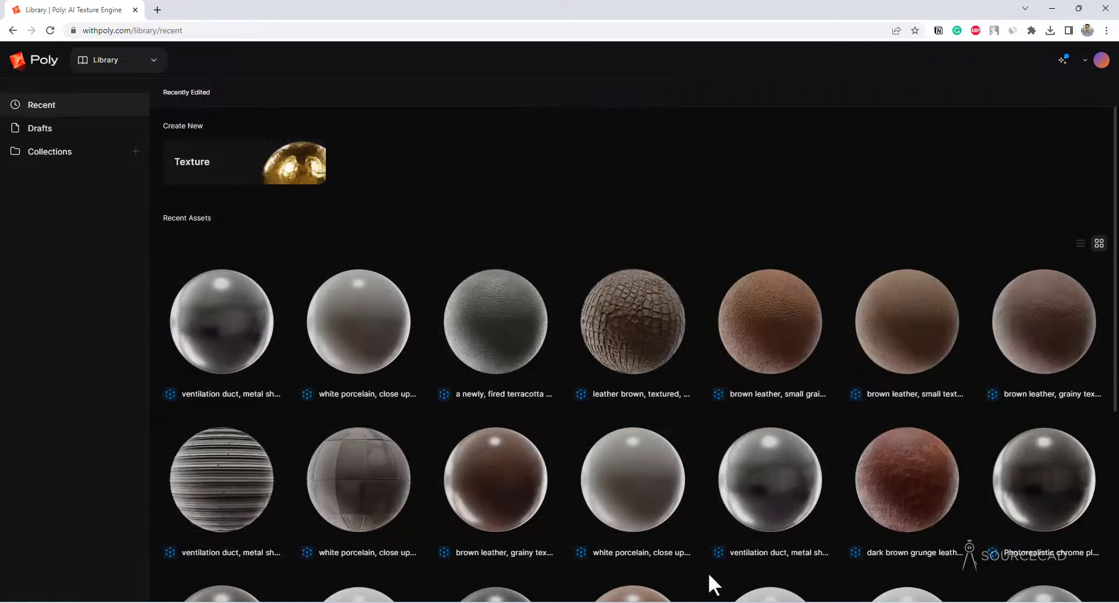
key(alt+Tab)
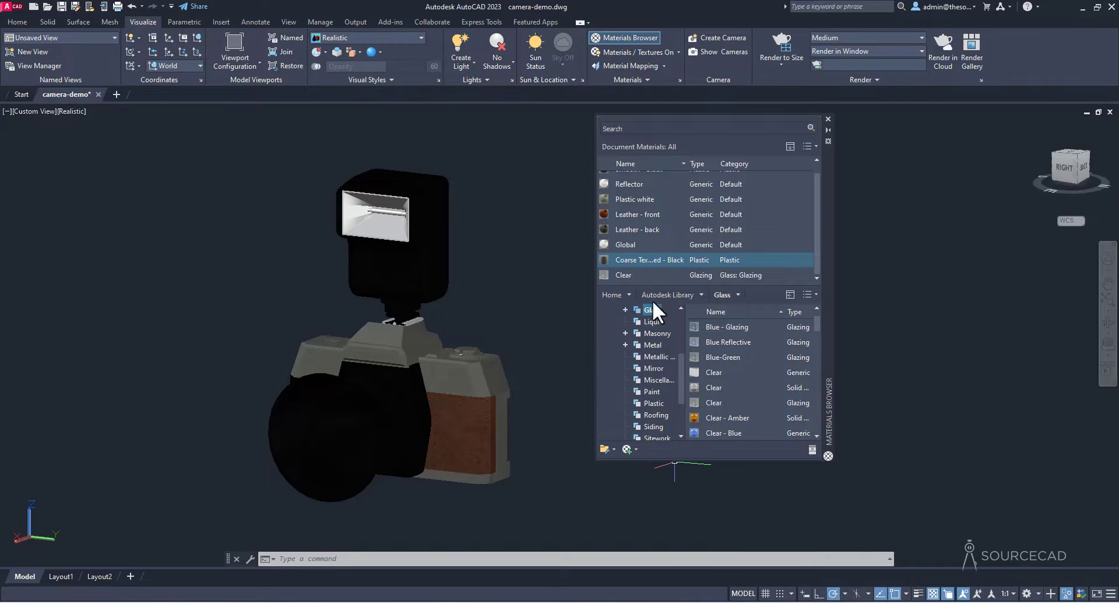
Edit the Reflector material and load color_map from the desktop's Poly ventilation duct folder as its image
click(647, 183)
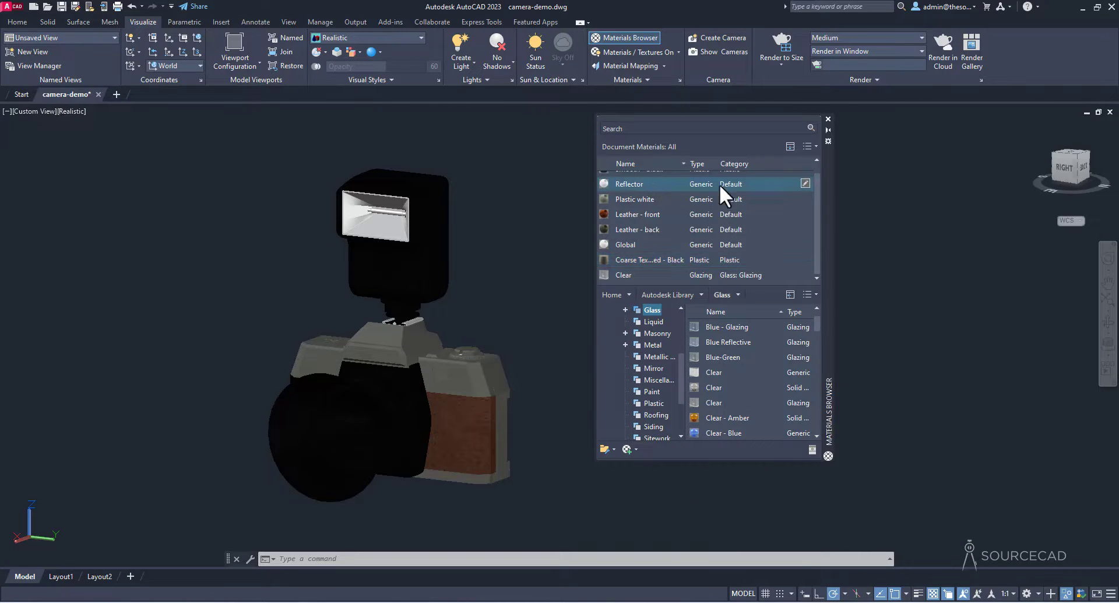
click(805, 183)
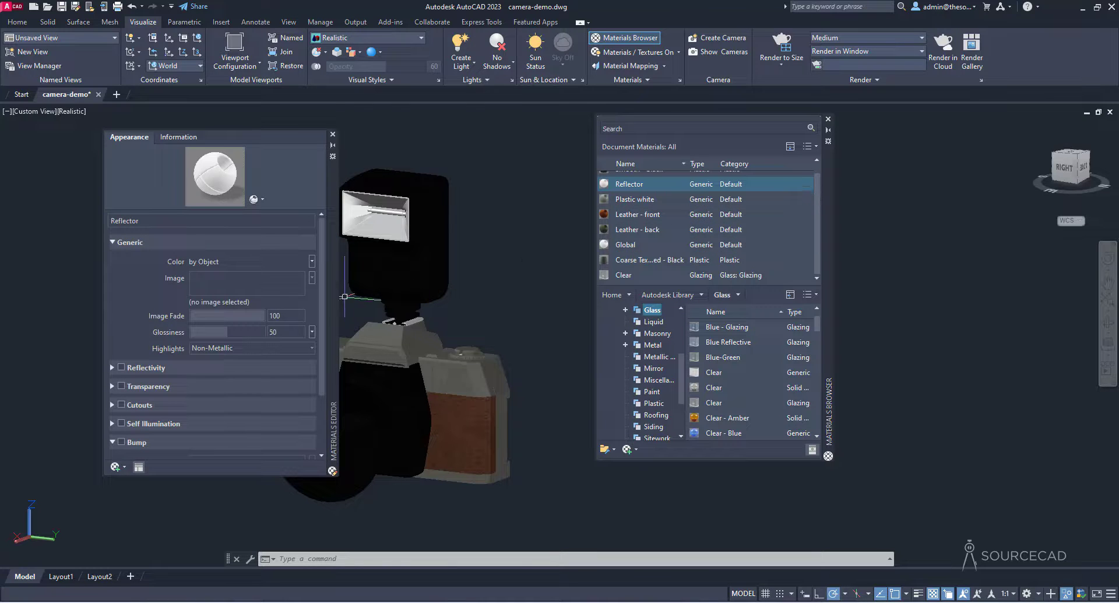
click(271, 284)
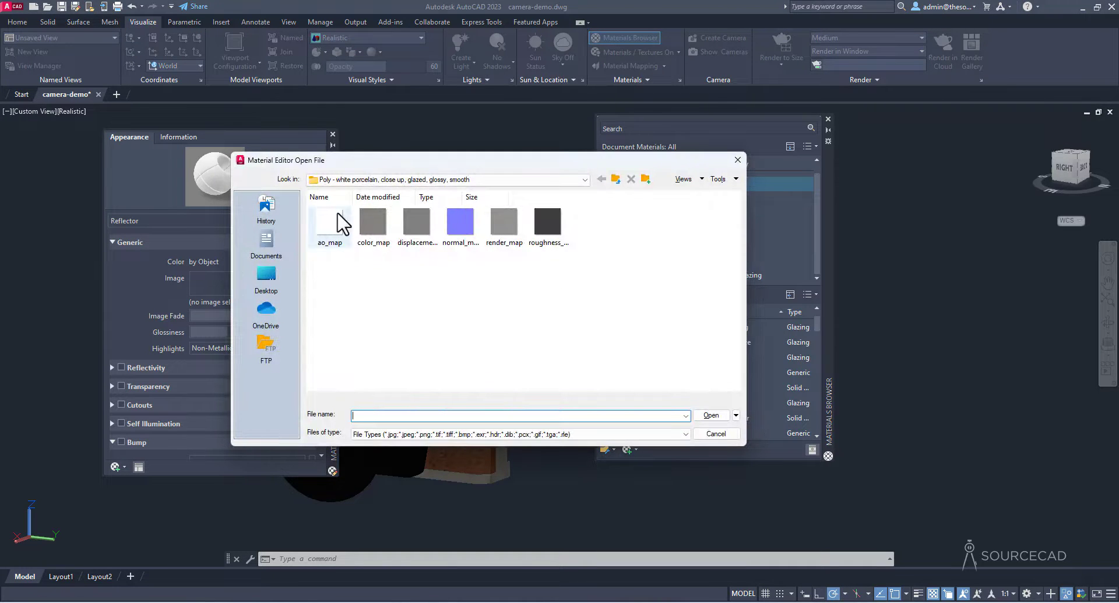
click(265, 276)
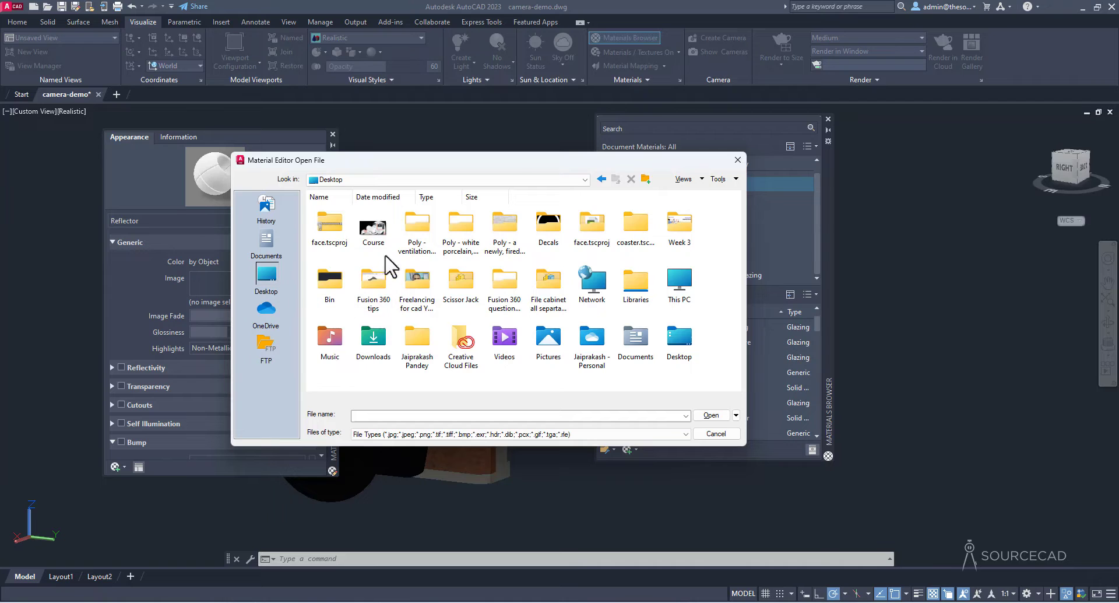
click(417, 230)
double_click(417, 231)
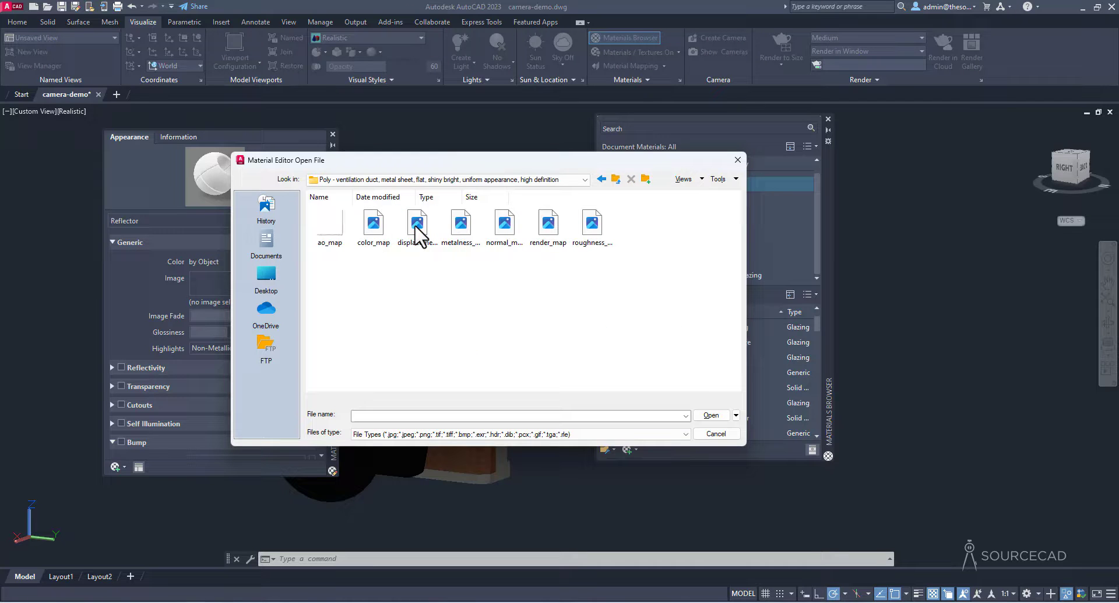
double_click(380, 225)
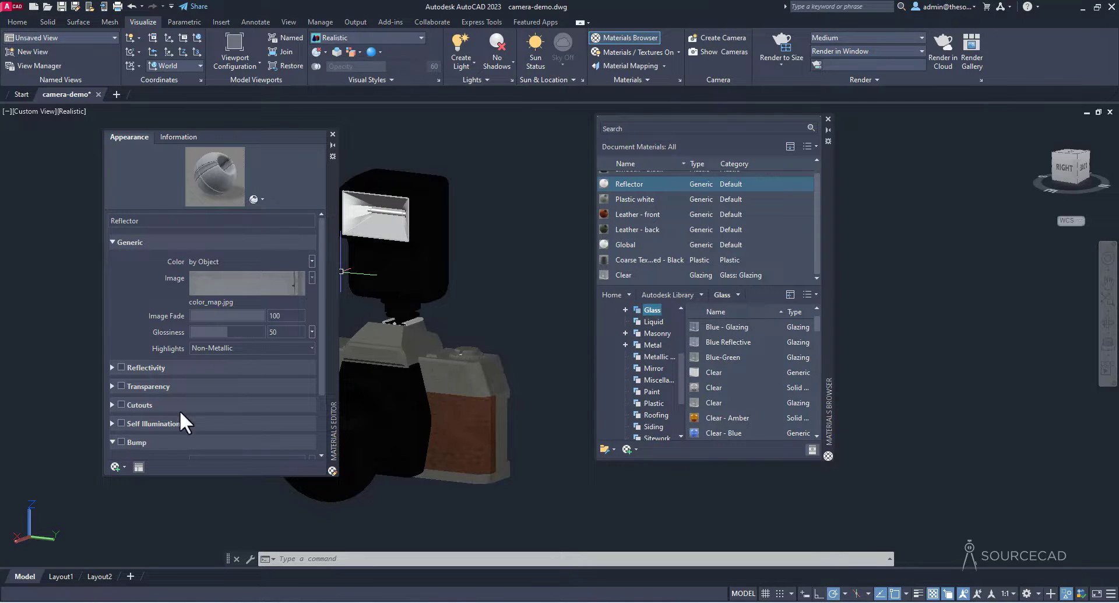
Set the Reflector material's glossiness to 100 and its highlights to Metallic
scroll(164, 429, down, 3)
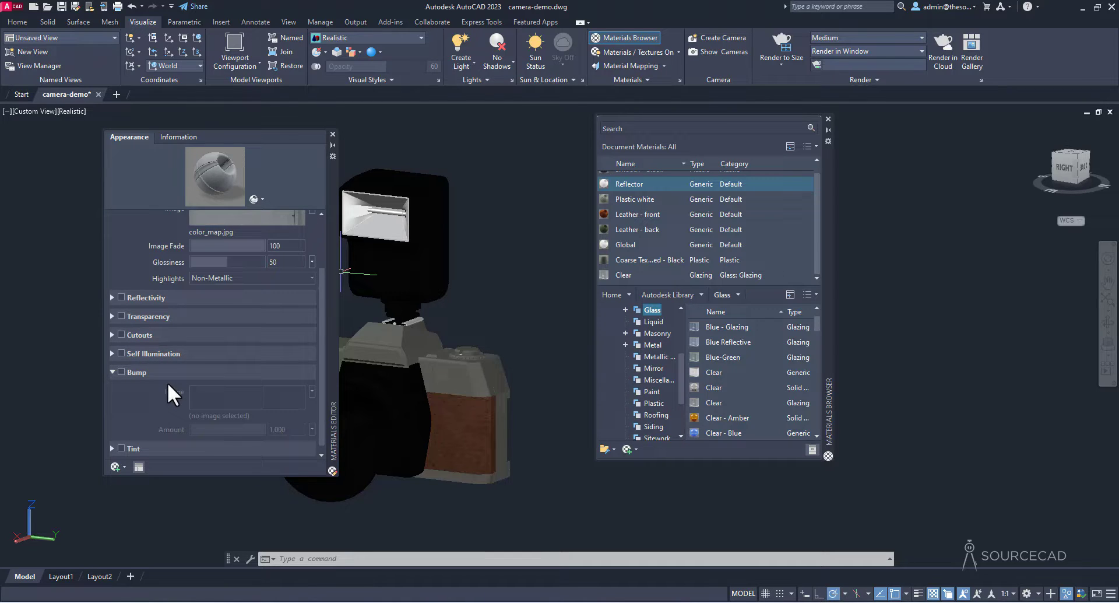
drag(225, 263, 279, 263)
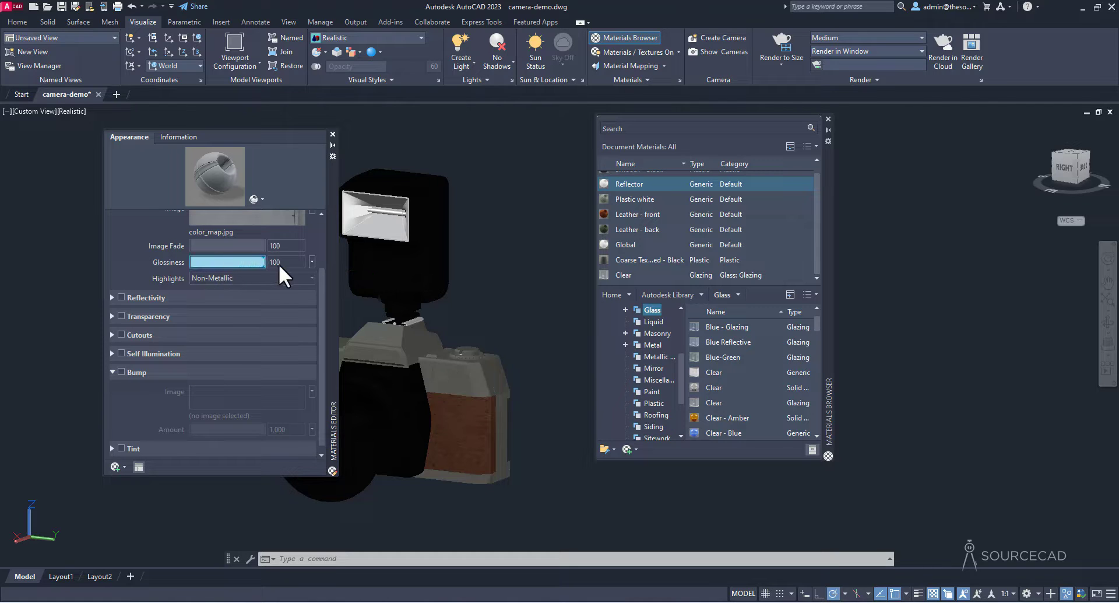
click(312, 276)
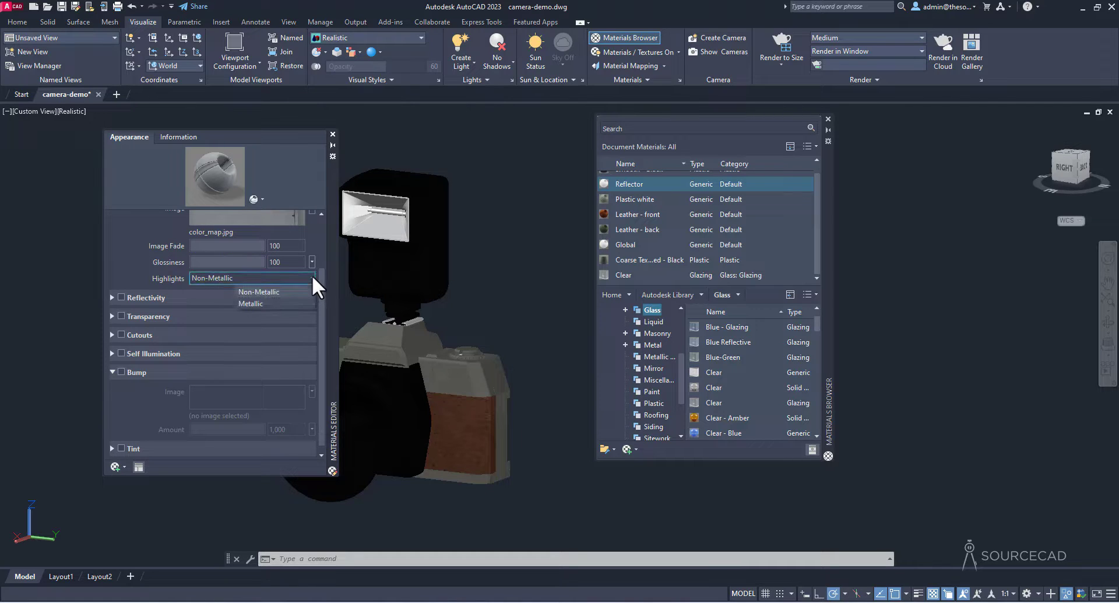
click(262, 303)
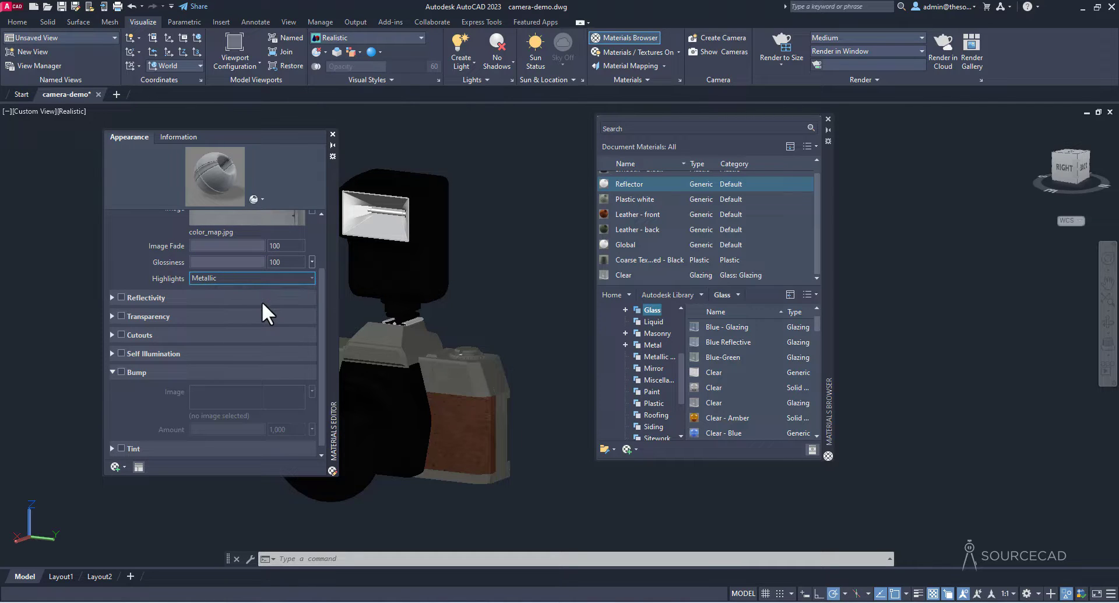
Enable reflectivity for the Reflector material with direct and oblique values of 100, and close the material editor
click(120, 297)
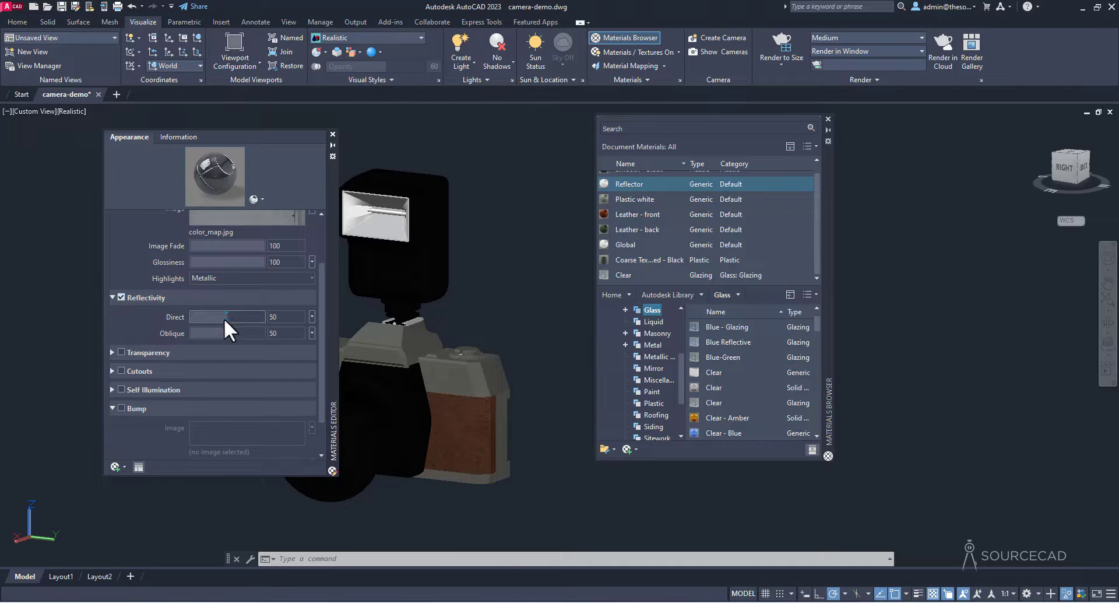
drag(224, 318, 268, 337)
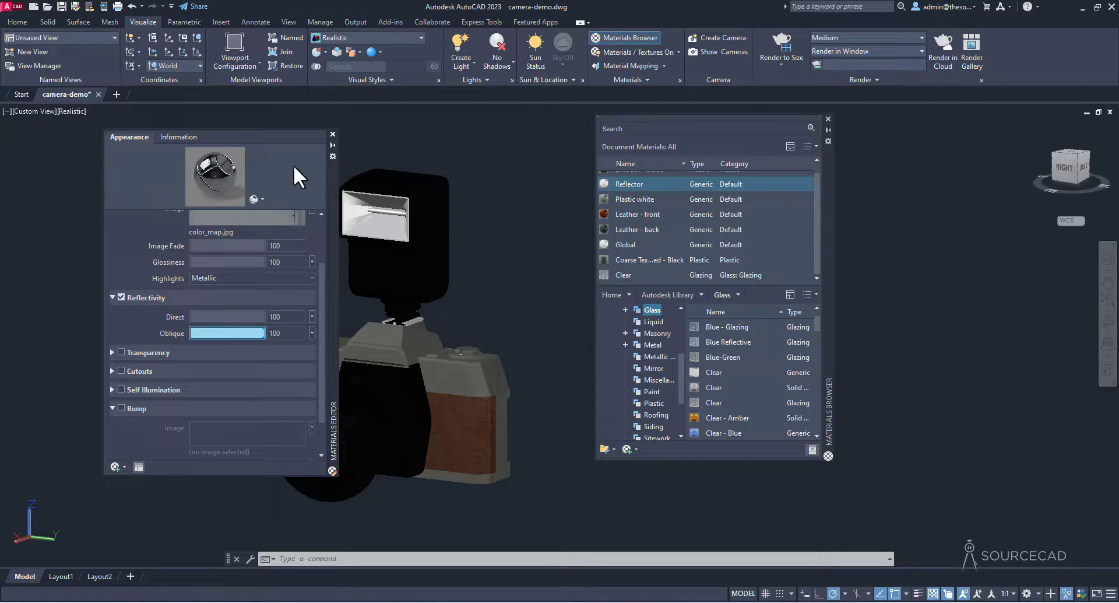
click(333, 134)
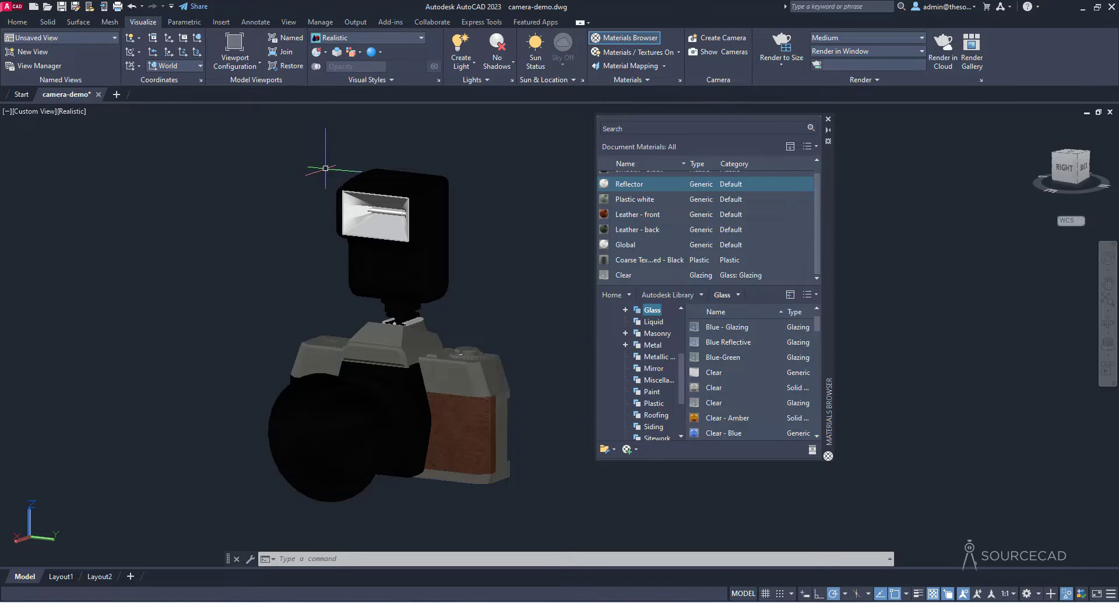
Select the reflector solid inside the flash head and assign the Reflector material to it
click(373, 222)
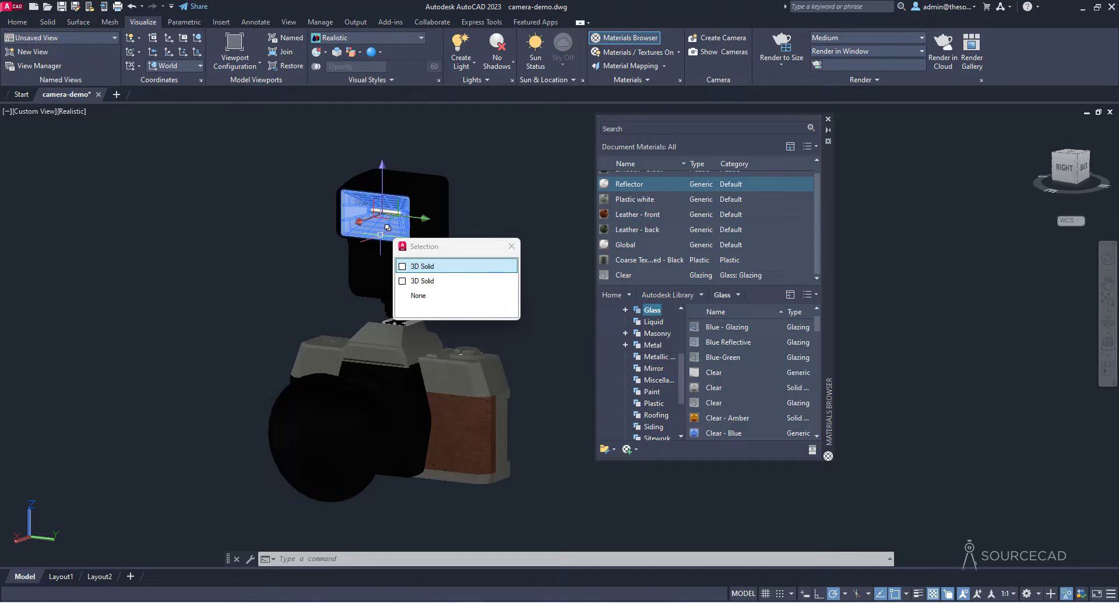
click(430, 280)
right_click(630, 181)
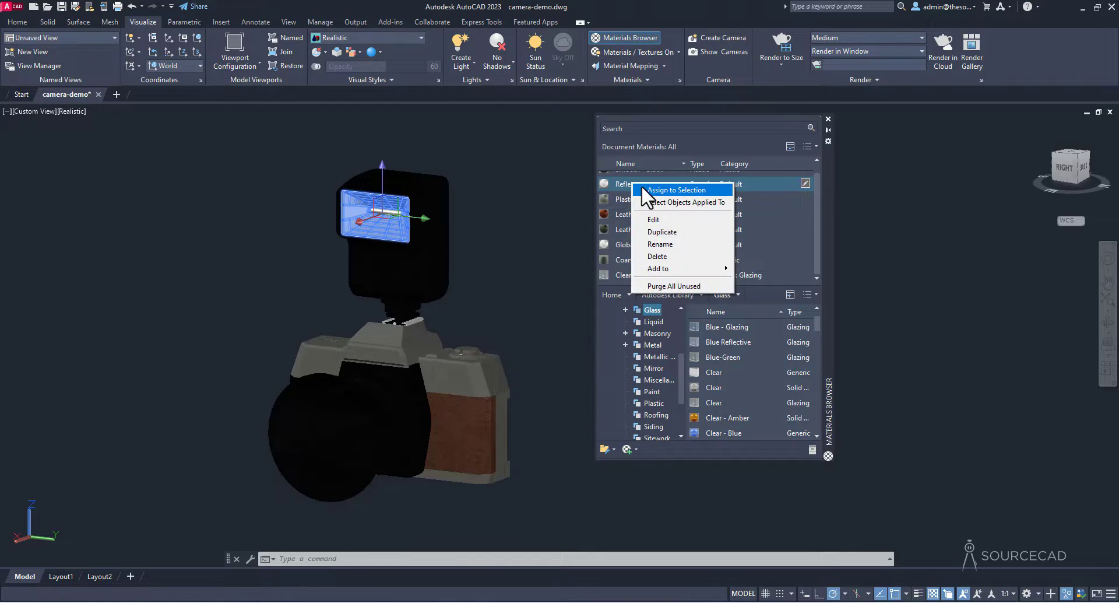
click(647, 186)
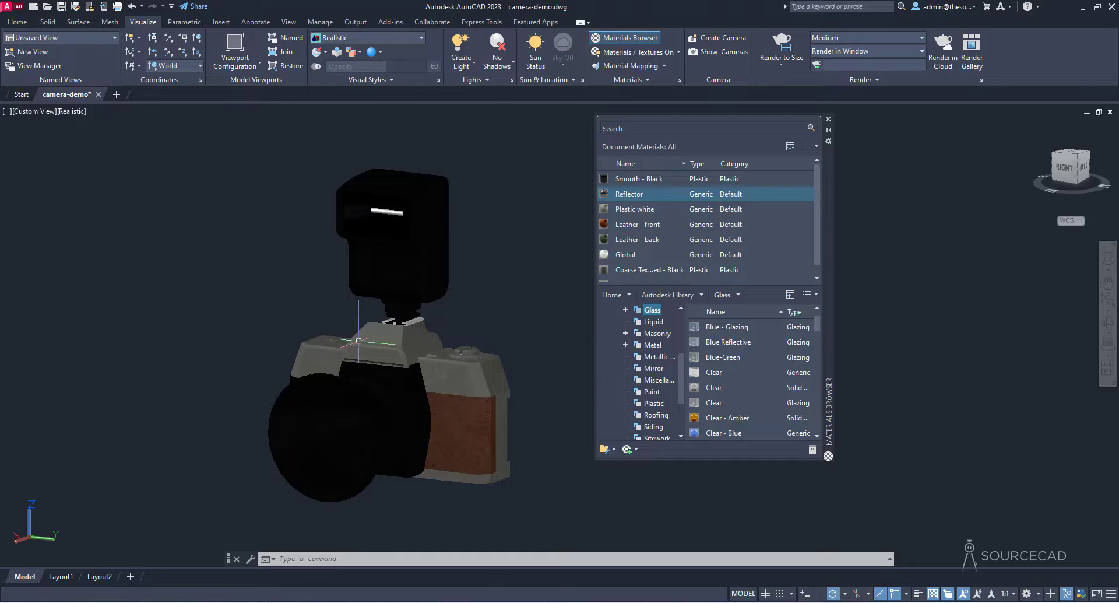
Add Steel - Polished from the Autodesk Library's Metal category to the document materials
shift+middle_drag(495, 240, 515, 327)
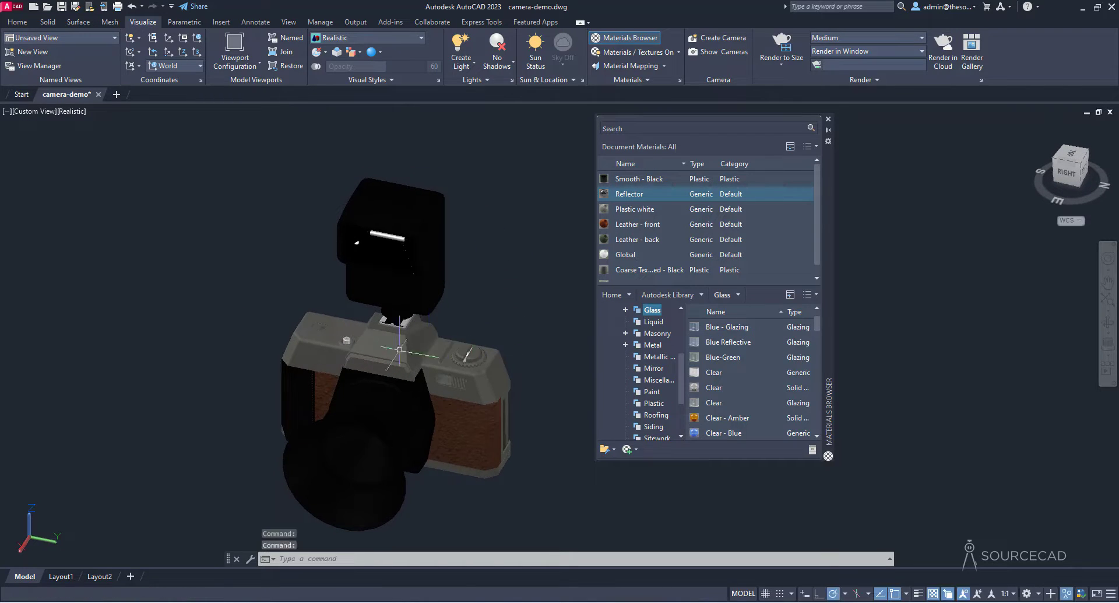
scroll(394, 349, up, 4)
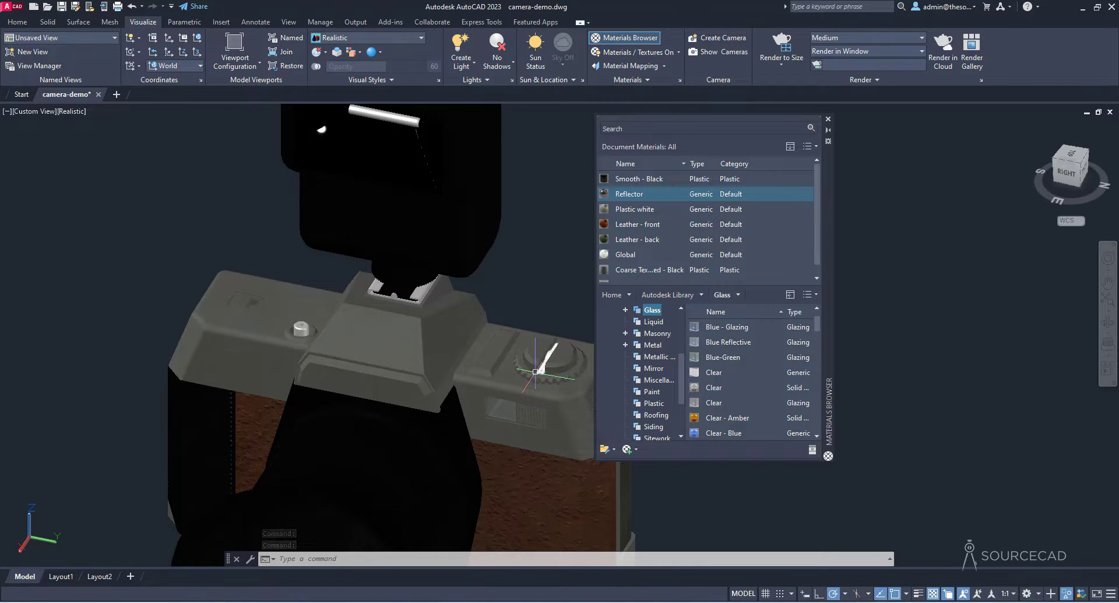
middle_drag(475, 300, 393, 317)
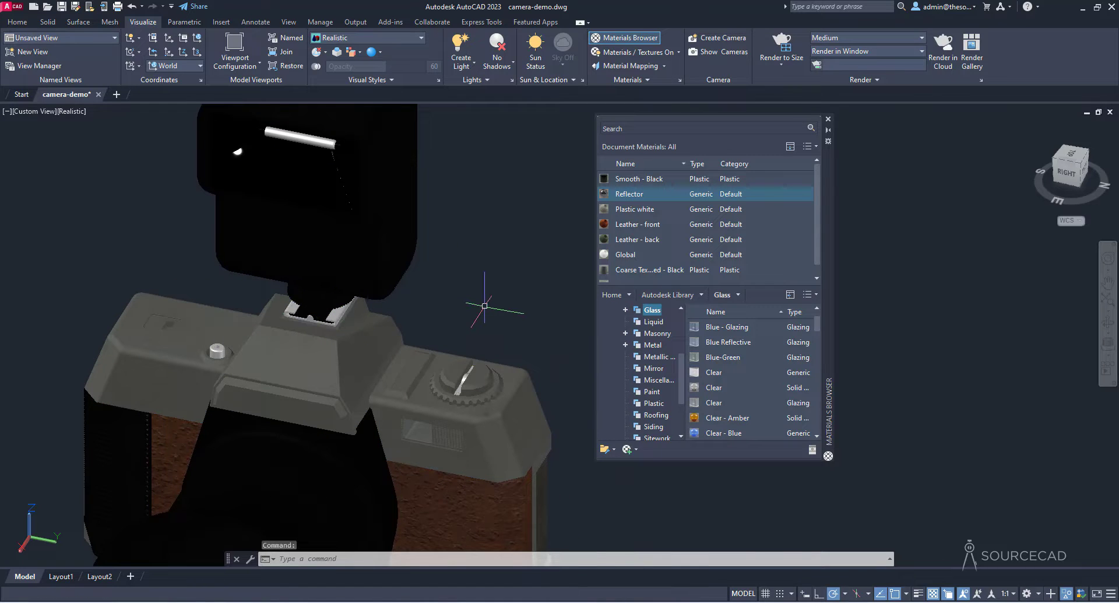
click(655, 344)
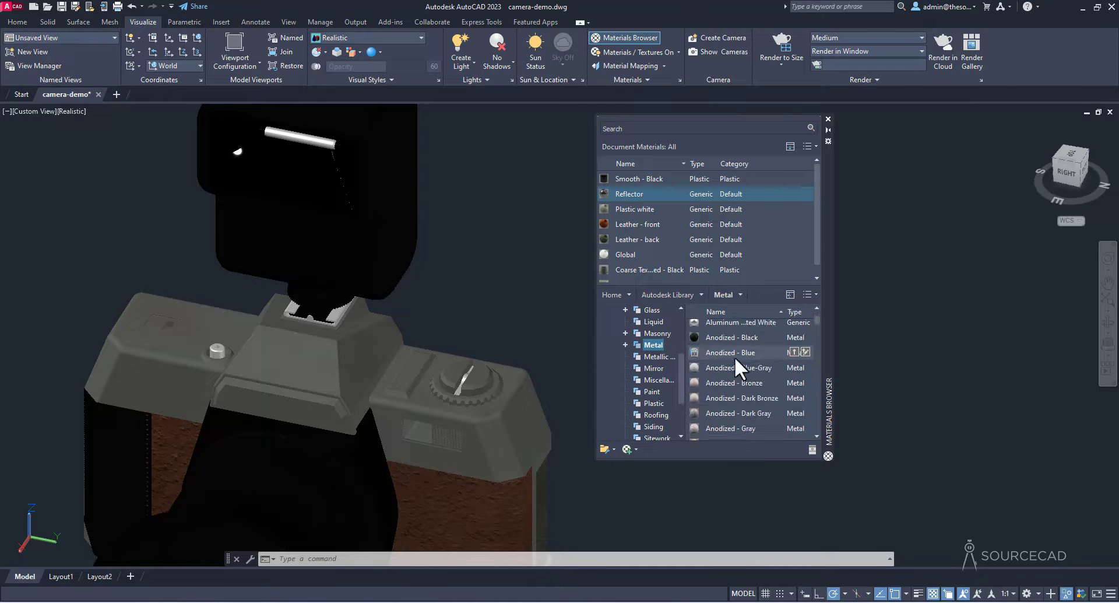
scroll(735, 356, down, 10)
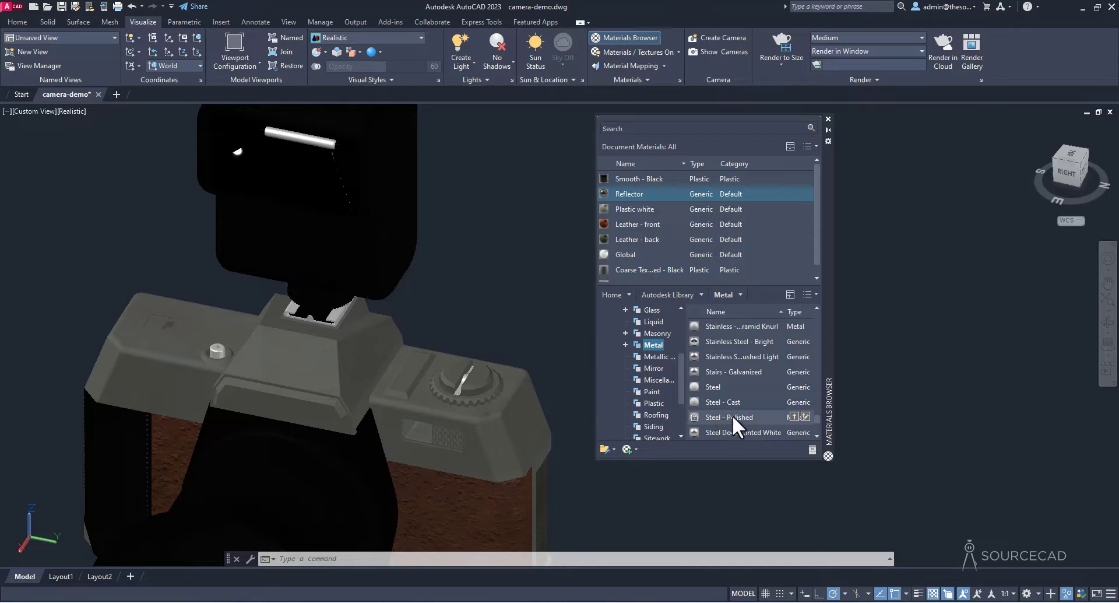
drag(731, 417, 767, 261)
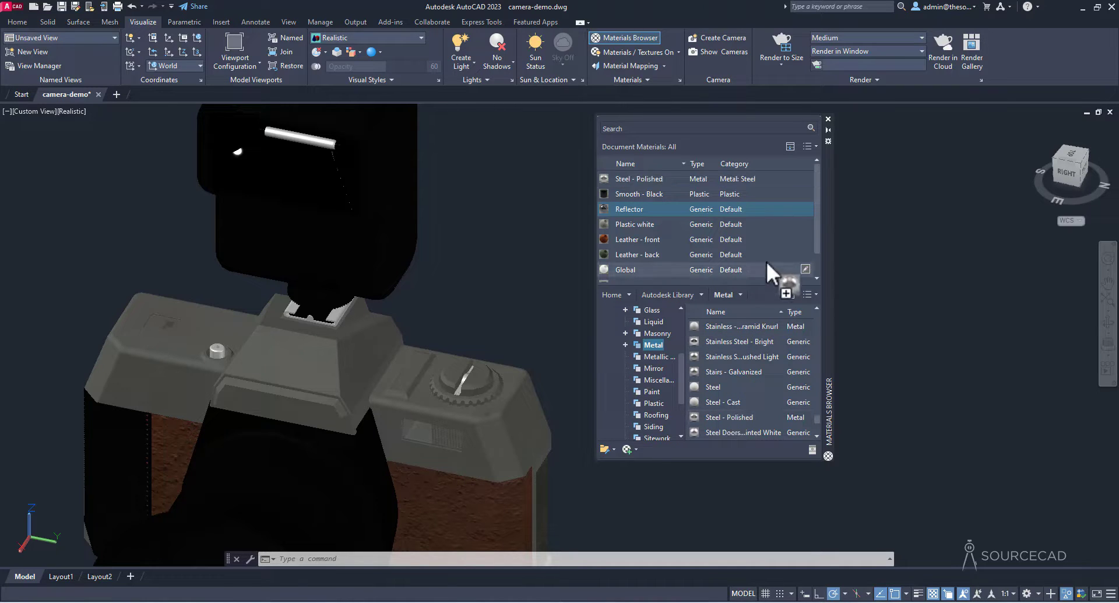
scroll(652, 237, up, 1)
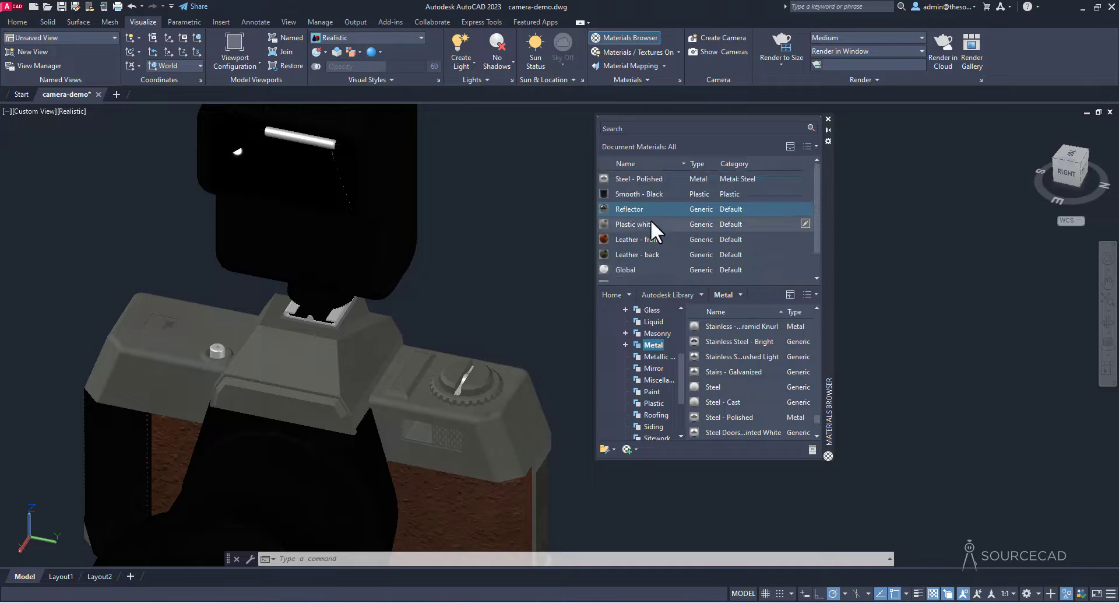
Assign the Steel - Polished material to the round shutter button, the hot shoe parts and the strip in the top dial's slot
click(643, 177)
drag(645, 176, 224, 338)
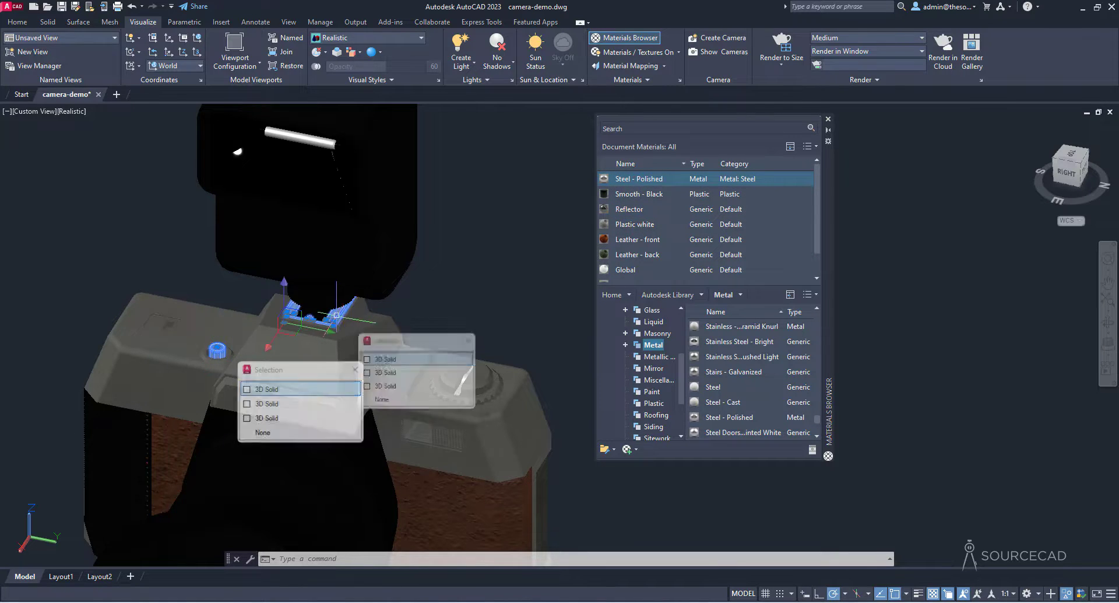
drag(280, 367, 400, 340)
click(465, 360)
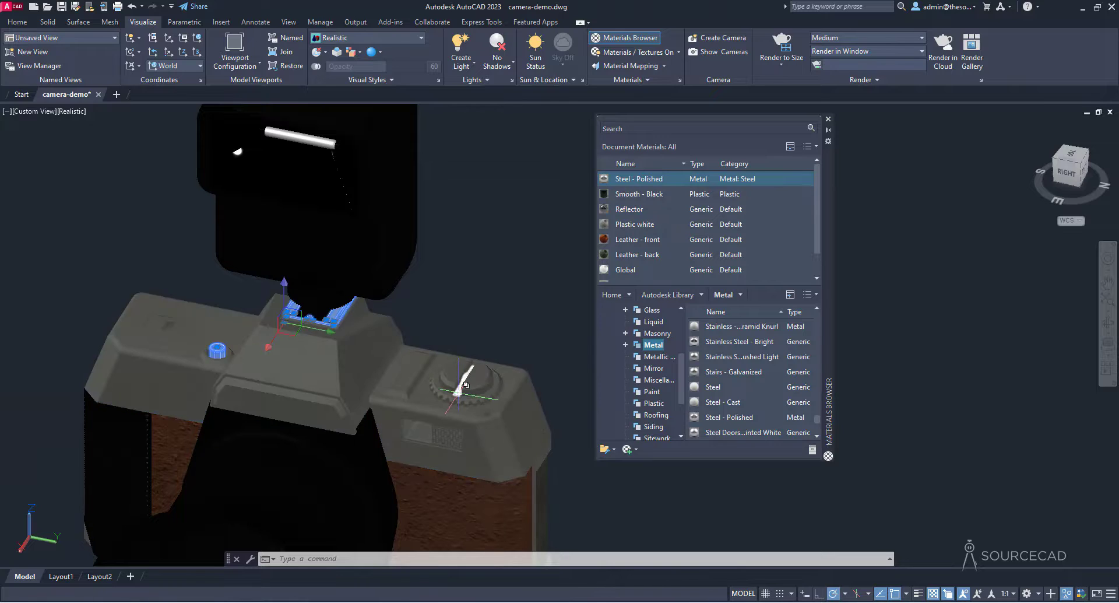
scroll(460, 380, up, 3)
click(465, 380)
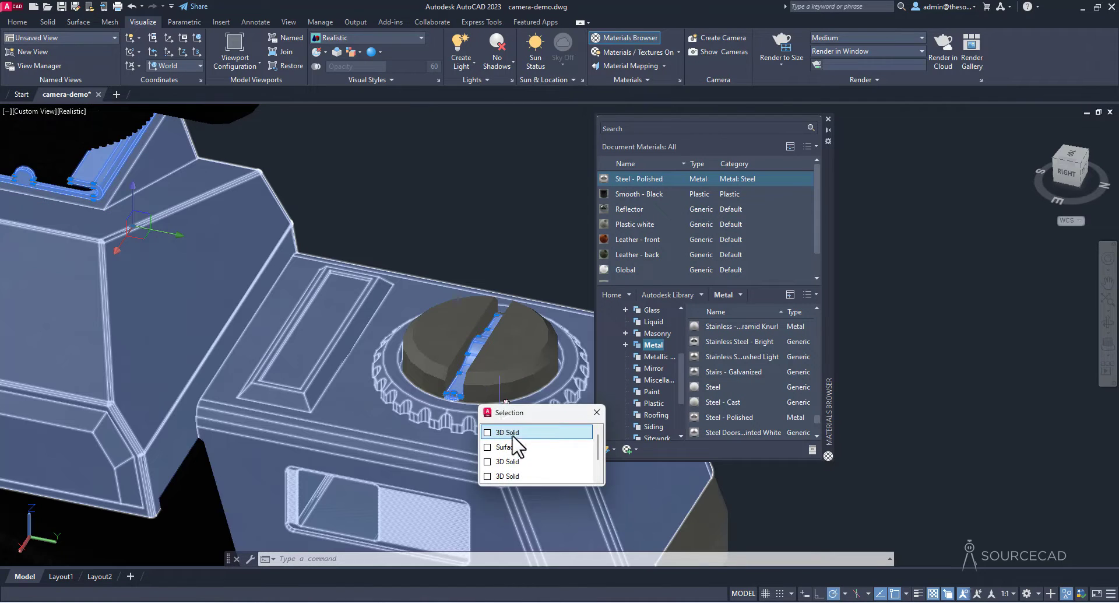
click(513, 435)
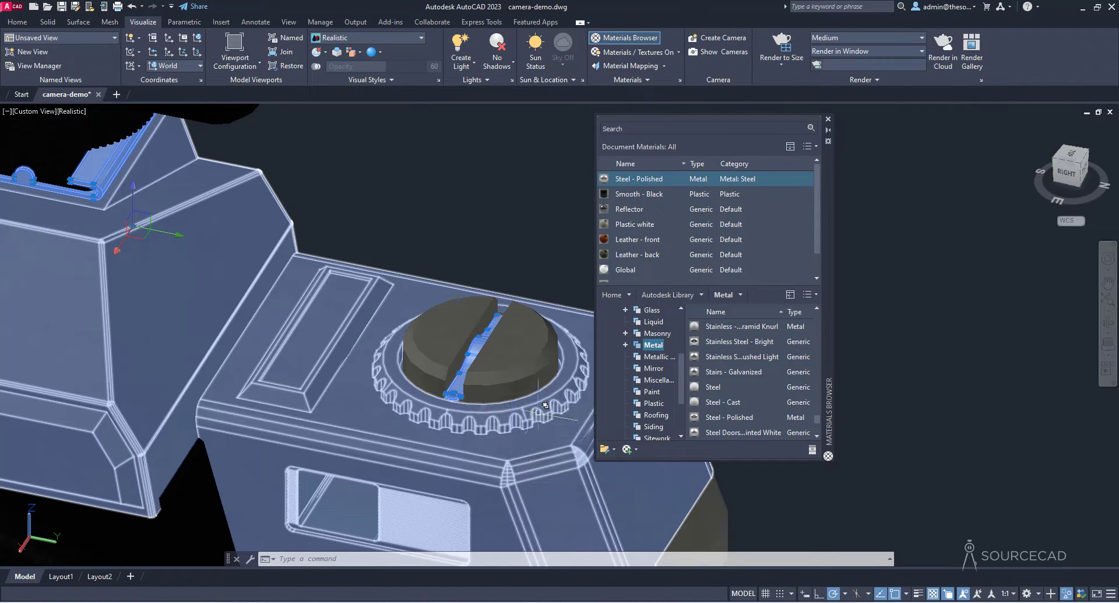
right_click(627, 179)
click(652, 186)
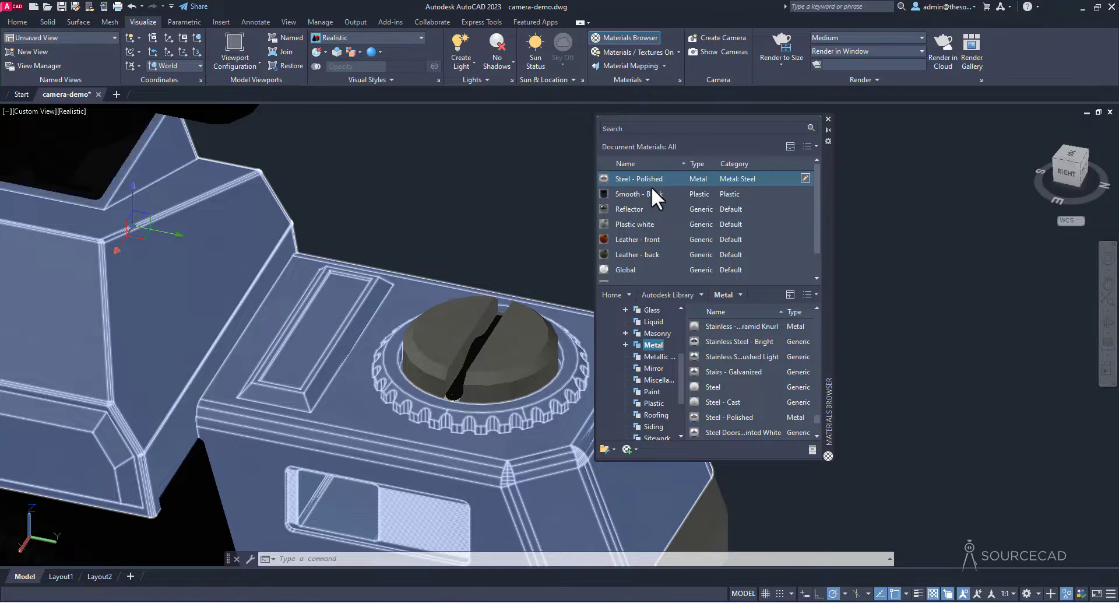
Close the Materials Browser and end object isolation to restore the hidden lens and flash glass
scroll(423, 207, down, 3)
shift+middle_drag(430, 200, 152, 354)
scroll(436, 299, down, 5)
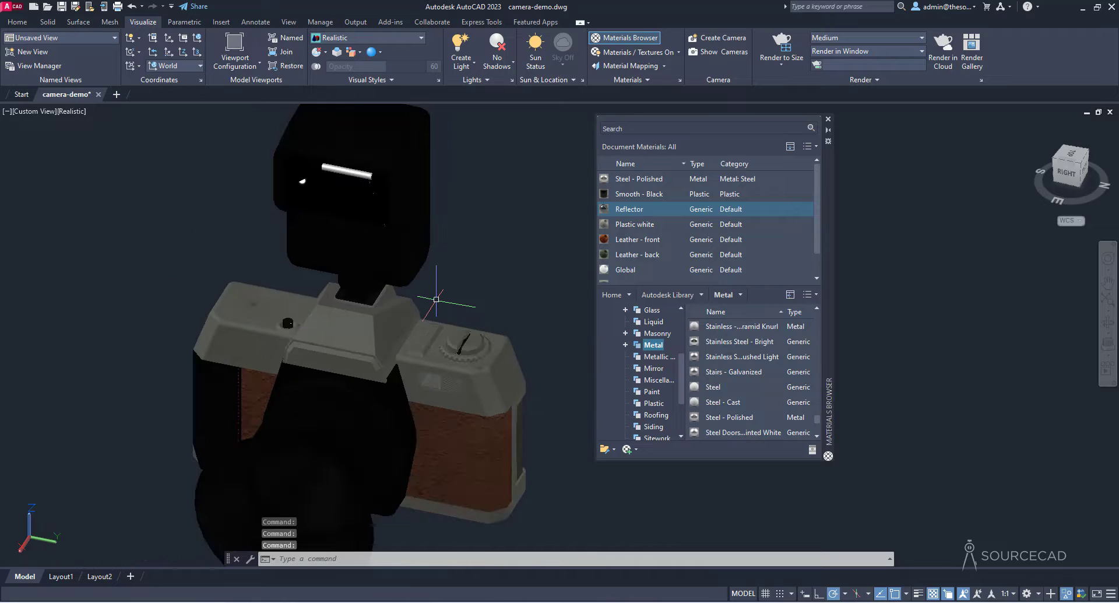
shift+middle_drag(430, 418, 385, 379)
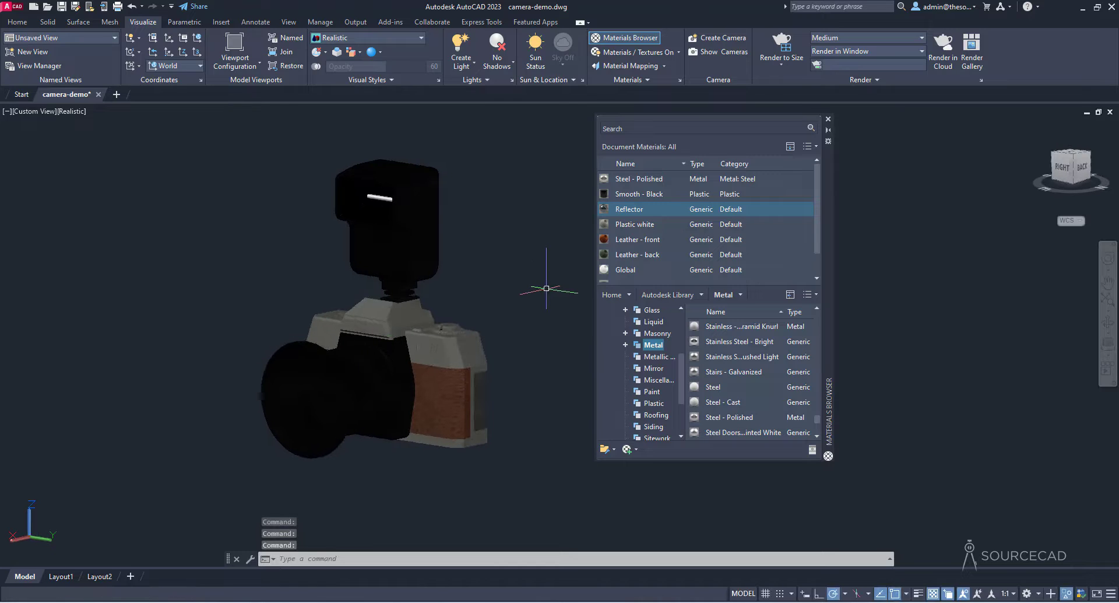
click(827, 119)
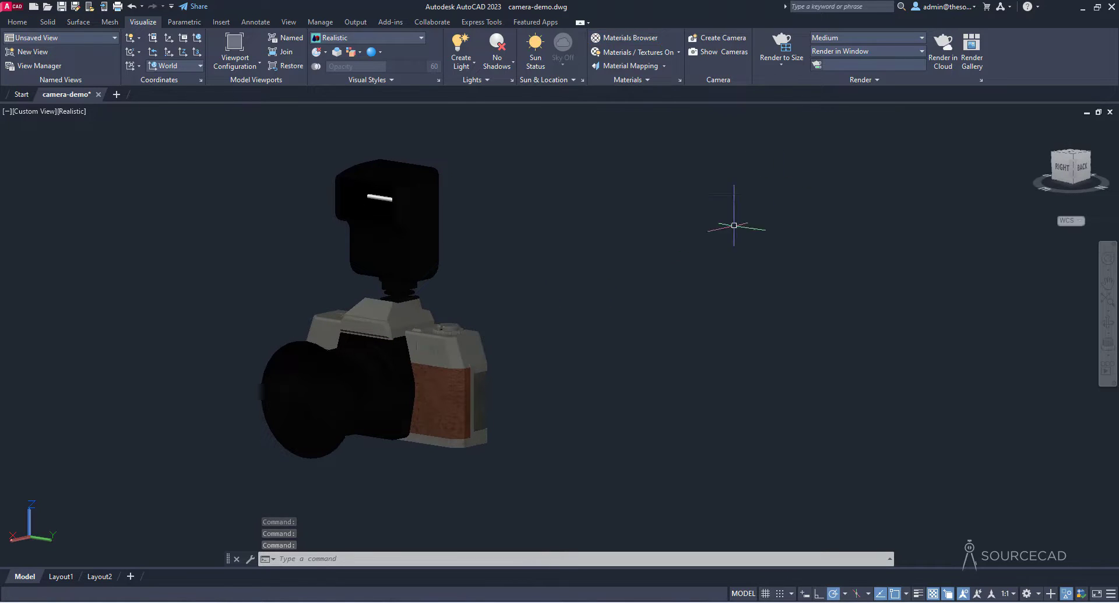
middle_drag(609, 293, 766, 301)
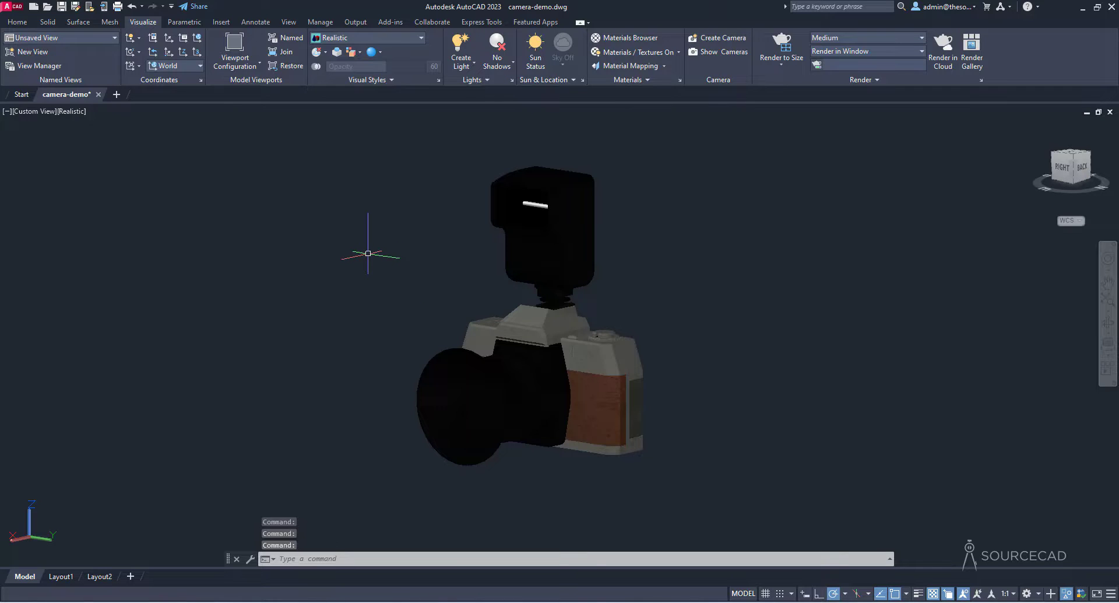
right_click(368, 253)
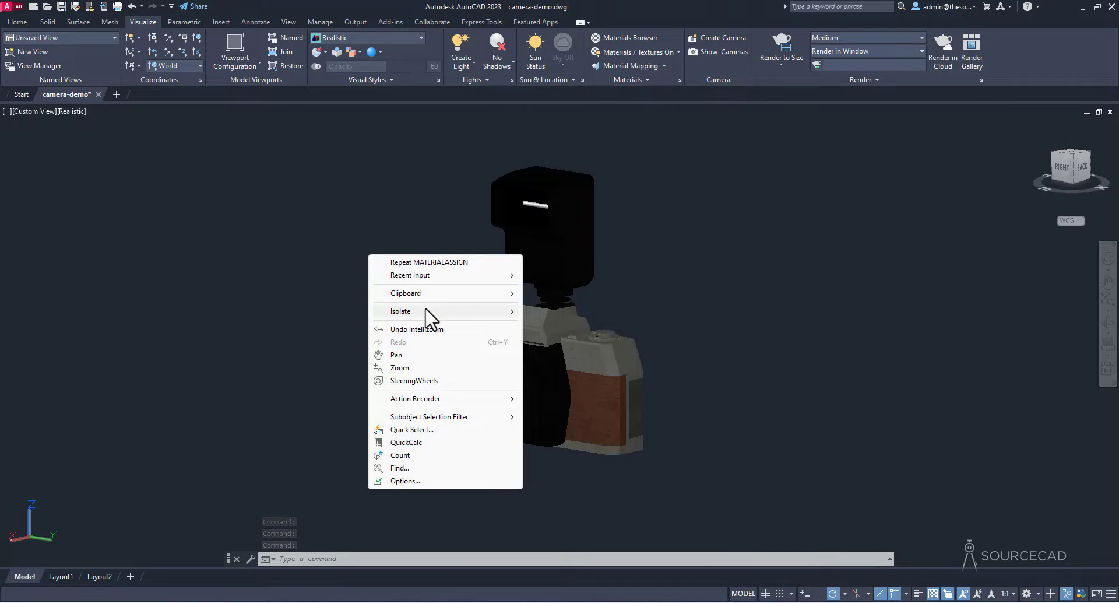
mouse_move(432, 311)
click(569, 337)
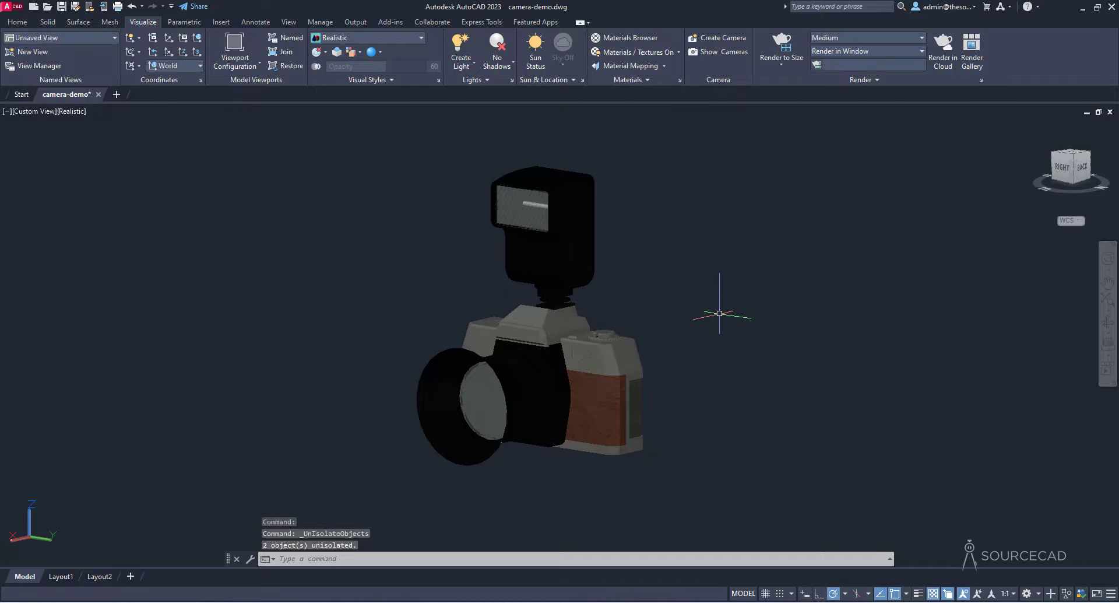
Turn on full shadows for the viewport, dismiss the performance notice and keep the render preset at Medium
click(498, 61)
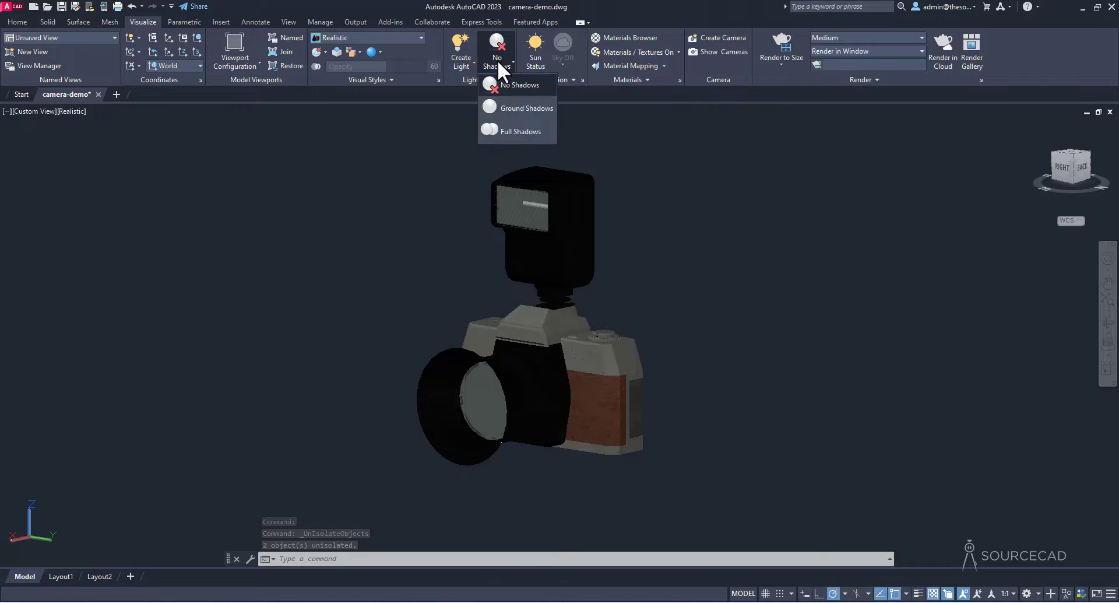
click(515, 130)
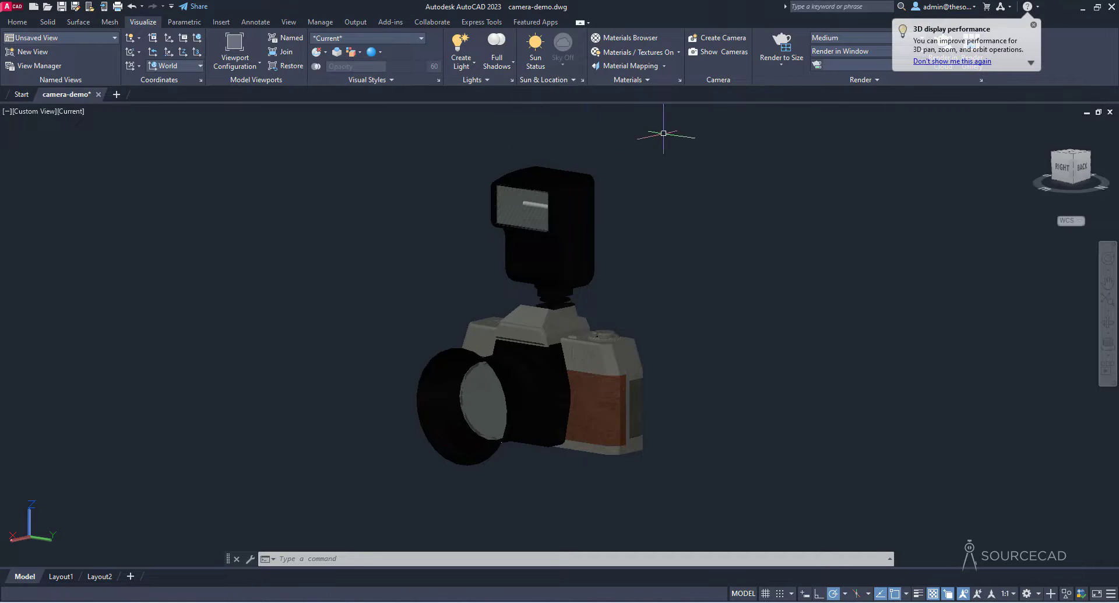
click(1034, 25)
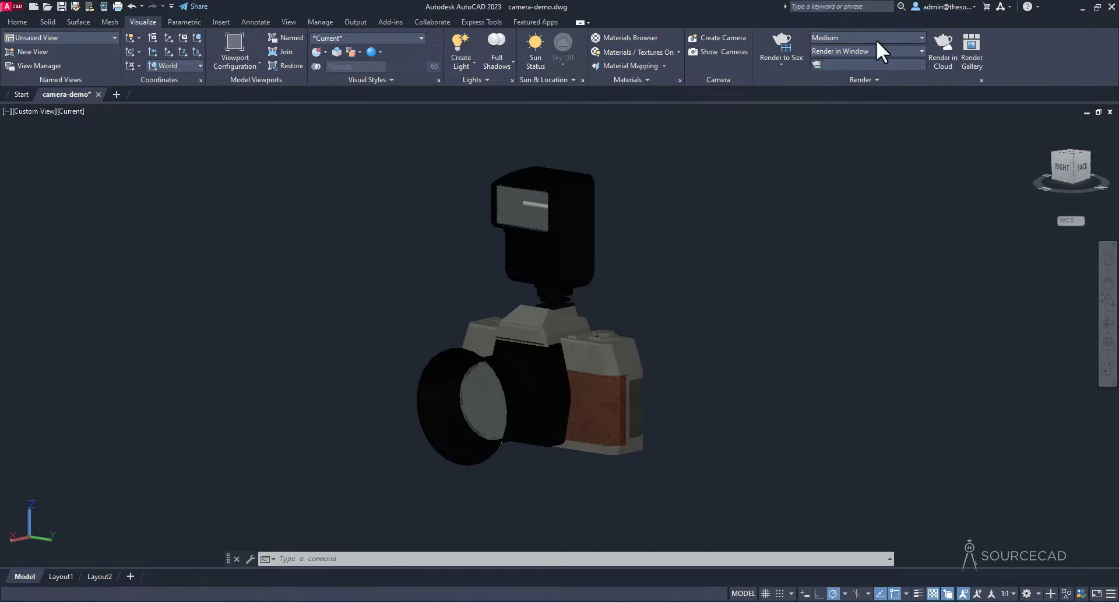
click(845, 39)
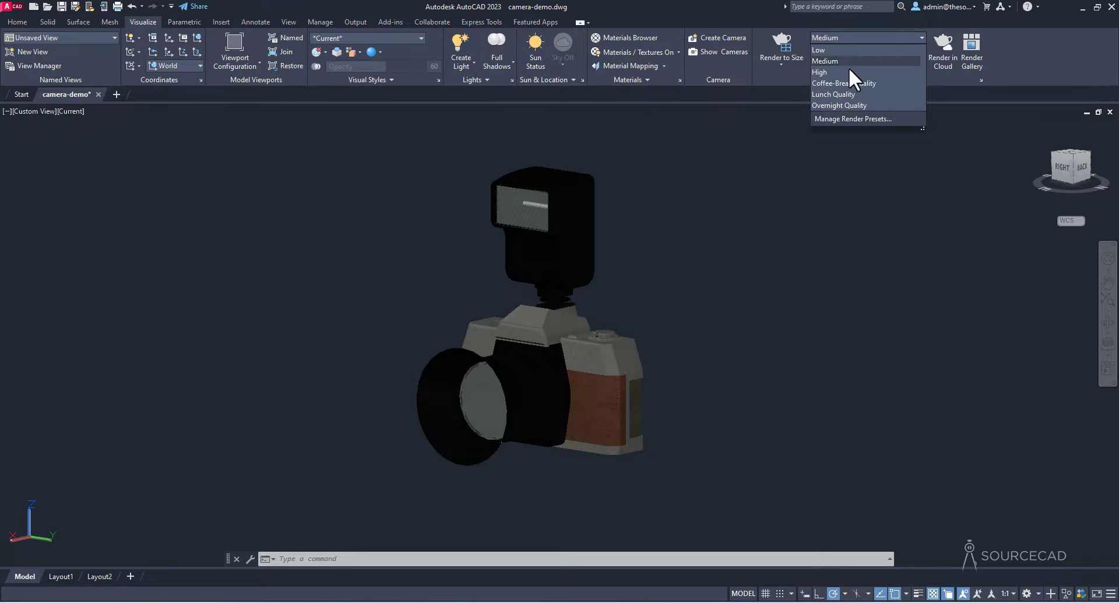
click(851, 60)
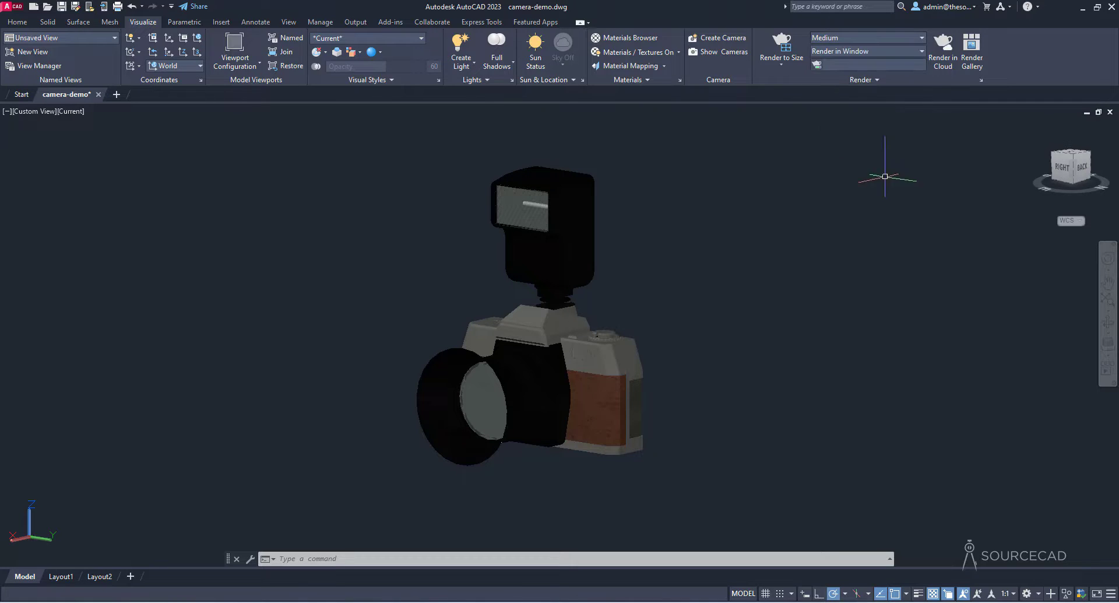
Turn on the render environment with Sharp Highlights as image-based lighting, and close the environment settings
click(862, 79)
click(800, 93)
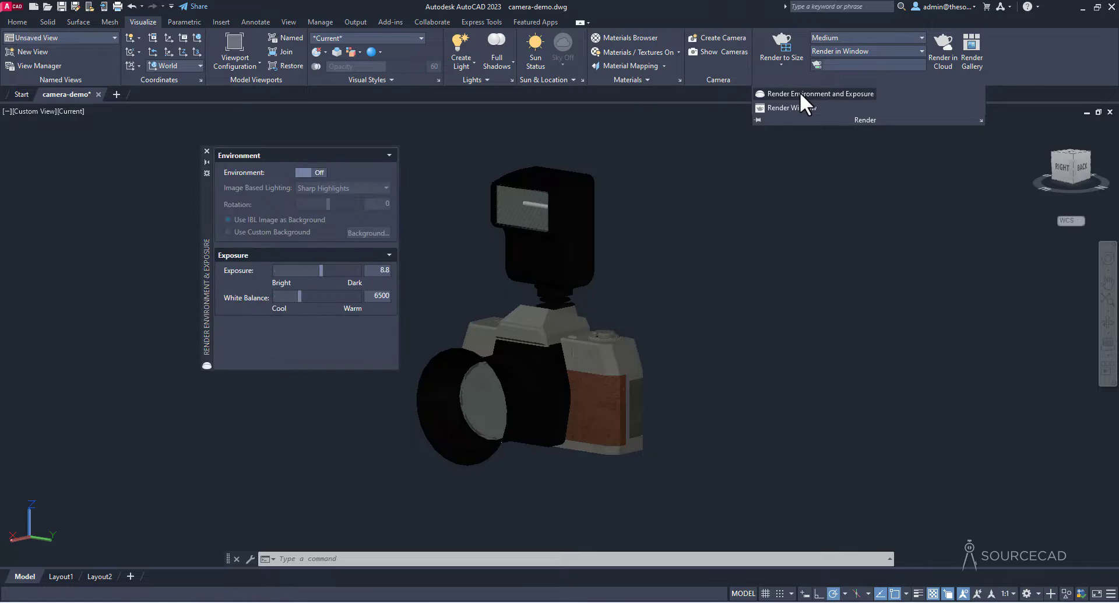
click(309, 173)
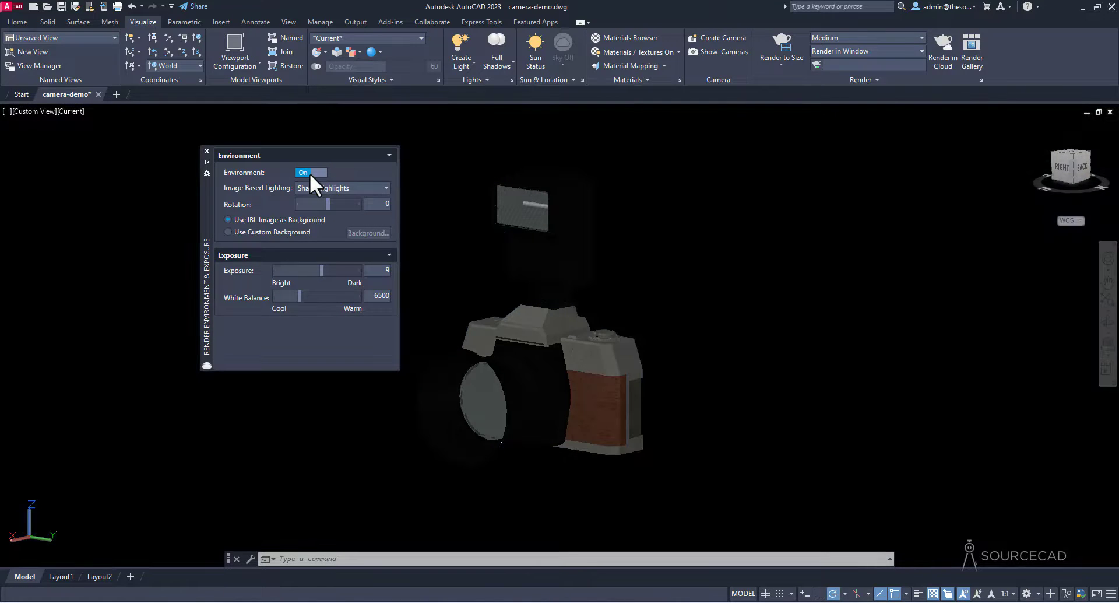
click(309, 187)
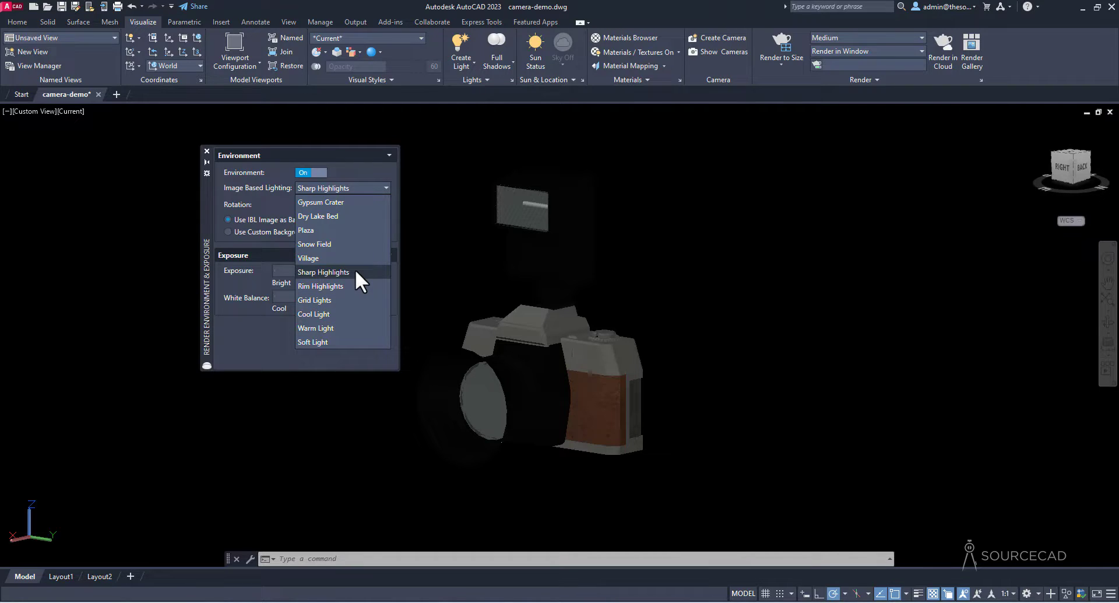
click(207, 151)
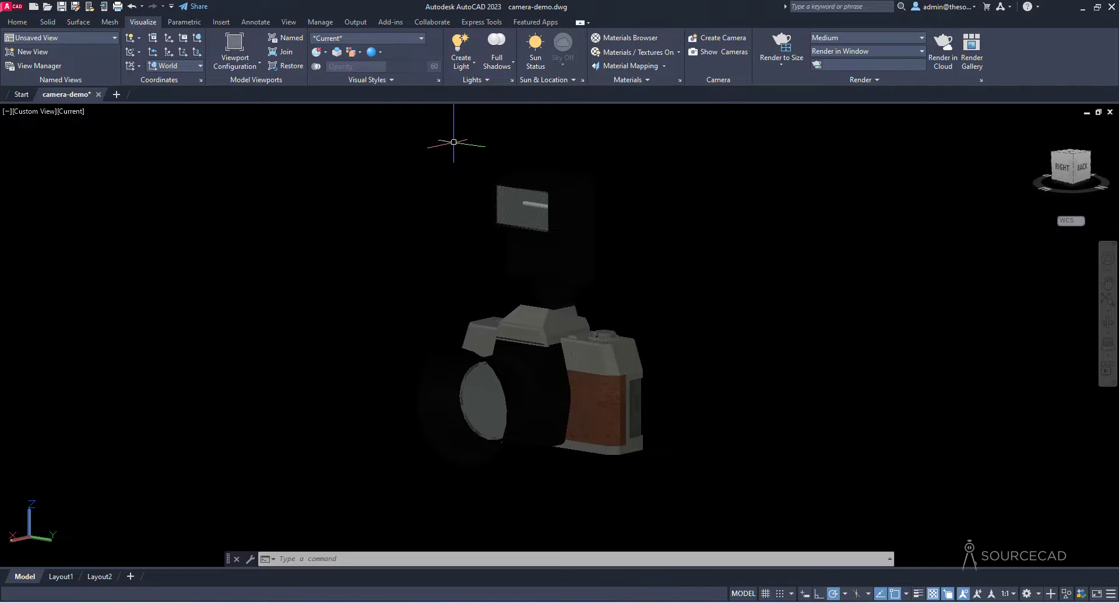
Render the camera at 1280 x 1024 px - SXGA with Medium quality, inspect the image enlarged and close the render window
click(778, 66)
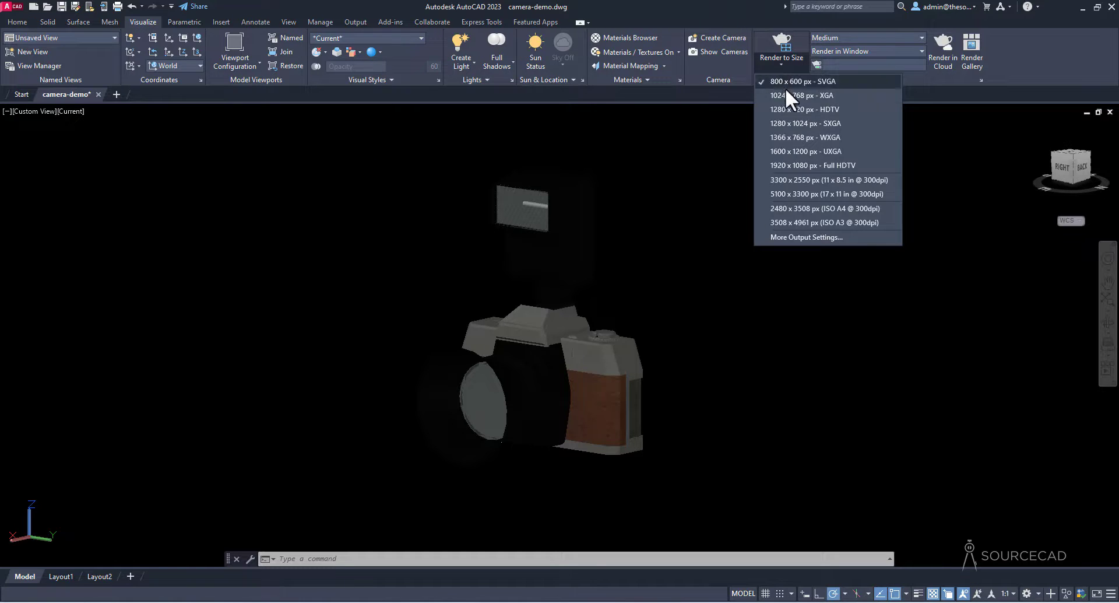
click(840, 122)
scroll(651, 246, up, 5)
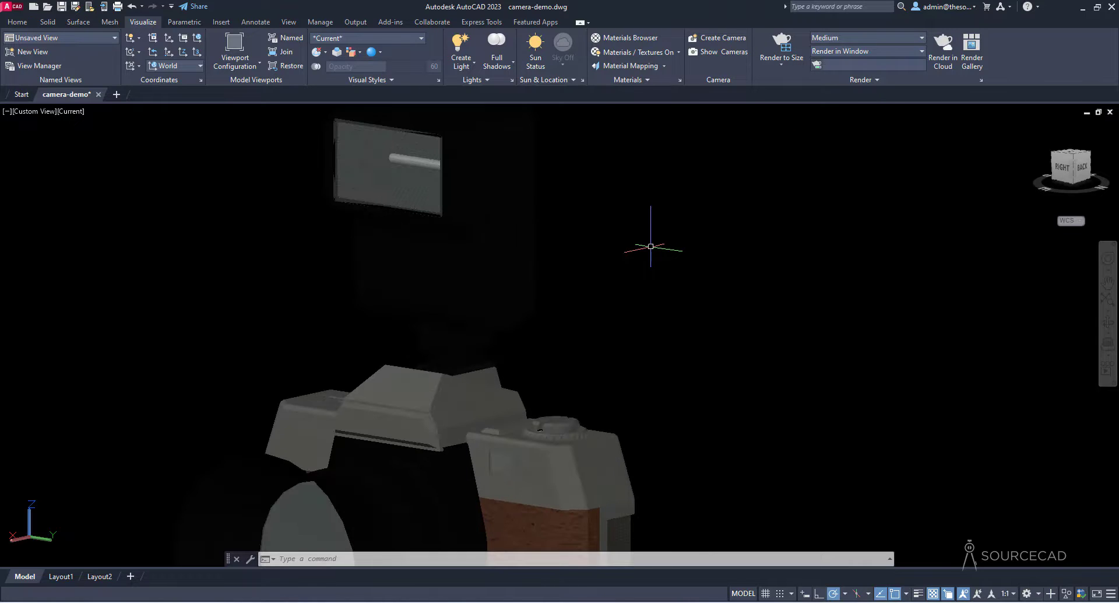
scroll(650, 246, down, 3)
middle_drag(651, 246, 706, 240)
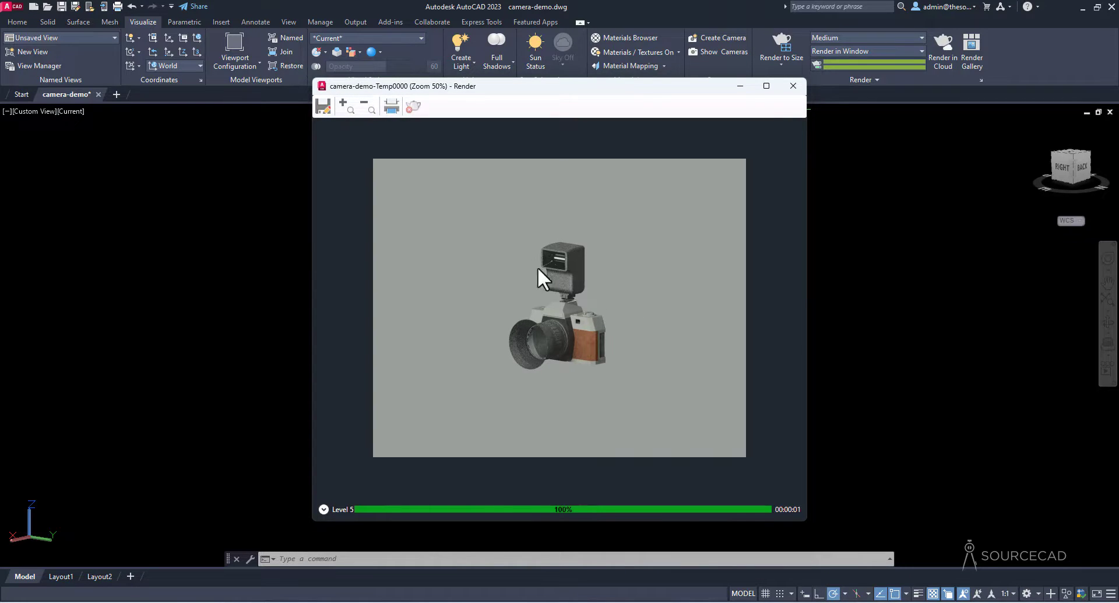
scroll(537, 267, up, 1)
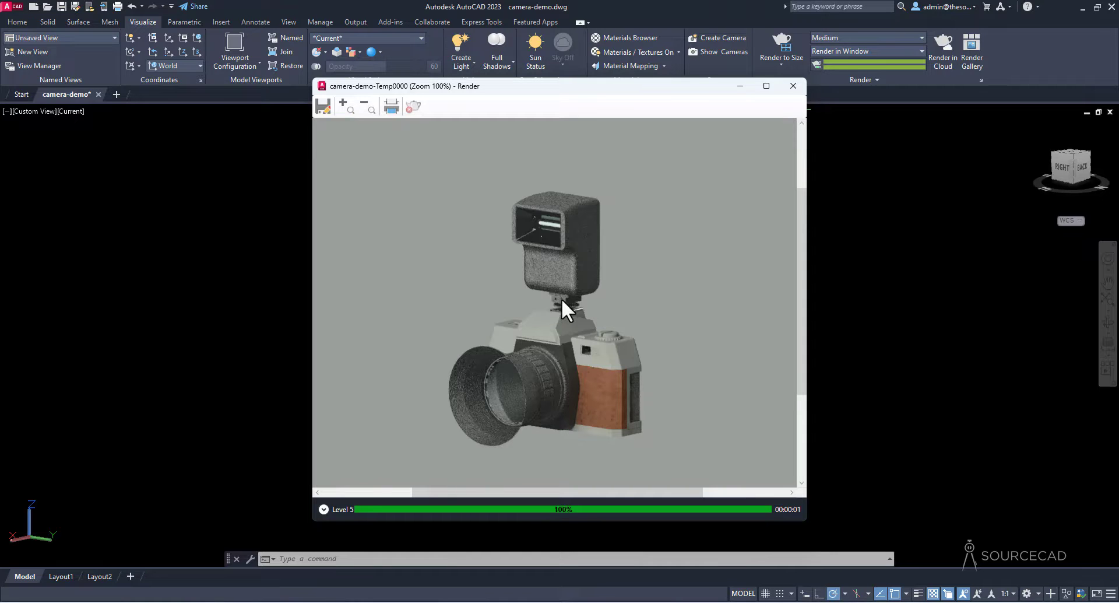
click(794, 85)
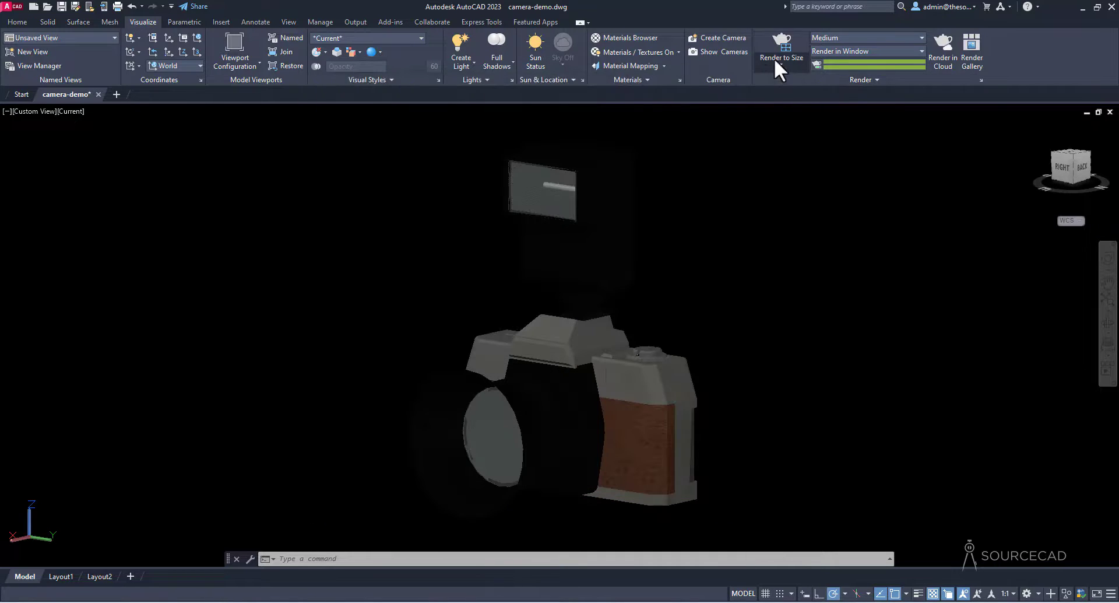
Set the output size to 1600 x 1200 px - UXGA and the preset to High, and render a closer view of the camera
click(786, 61)
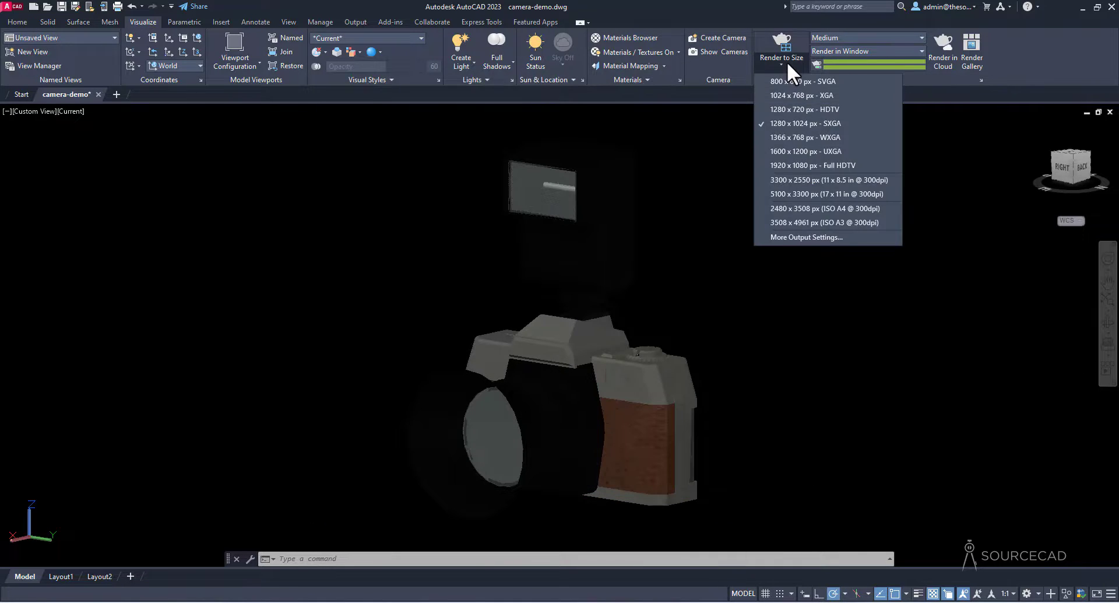
click(799, 152)
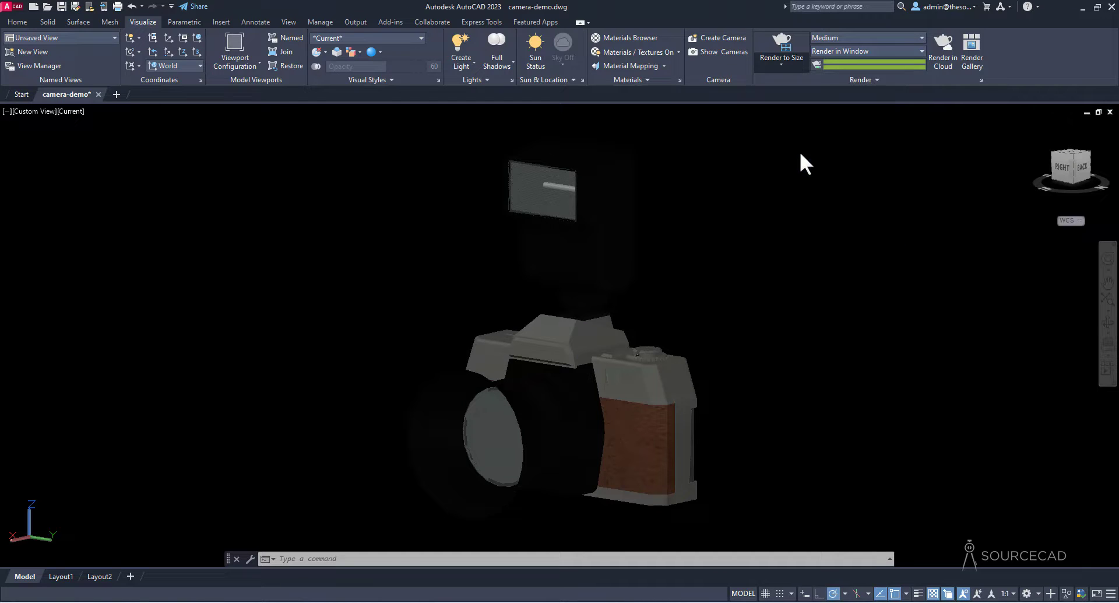
click(845, 38)
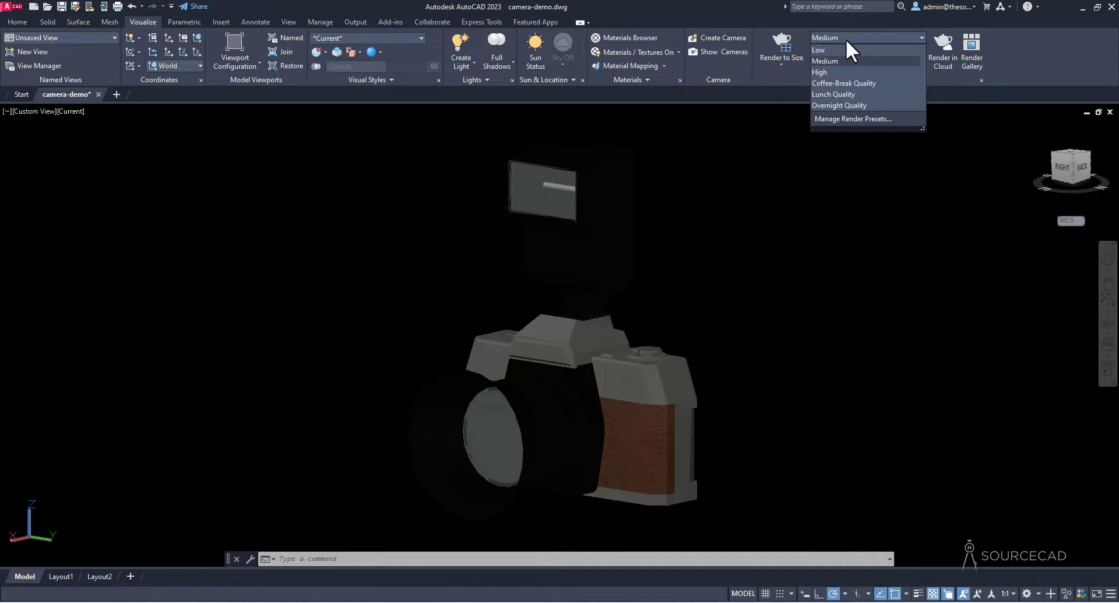
click(848, 72)
scroll(688, 303, up, 2)
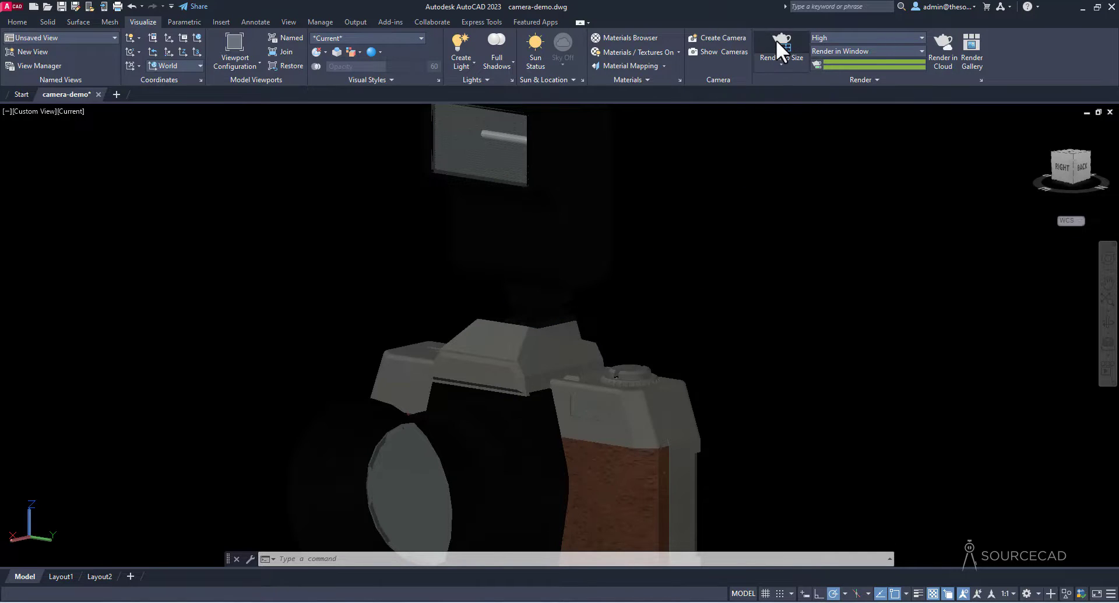
click(779, 42)
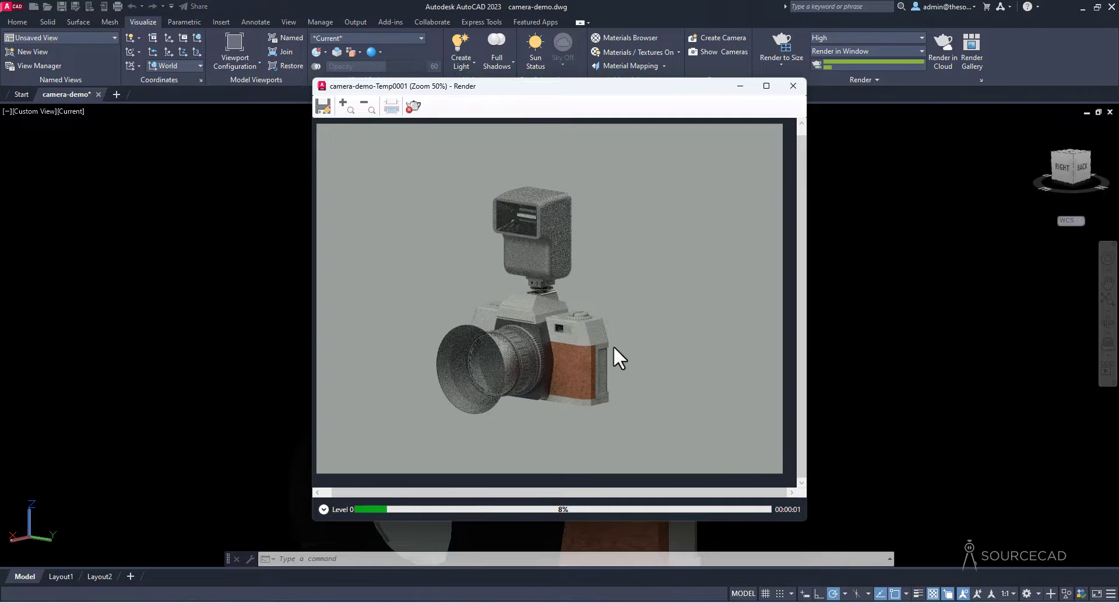